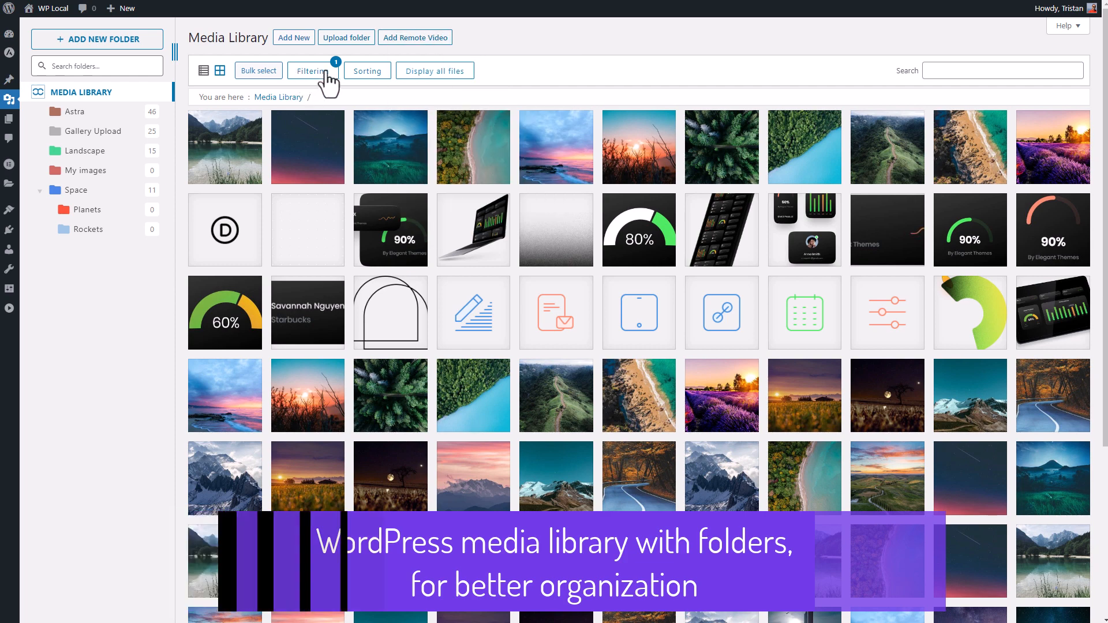
- Clear the library filters to show folders again and check the Astra folder's options without changing them
{"action": "left_click", "coordinate": [327, 80]}
{"action": "left_click", "coordinate": [372, 92]}
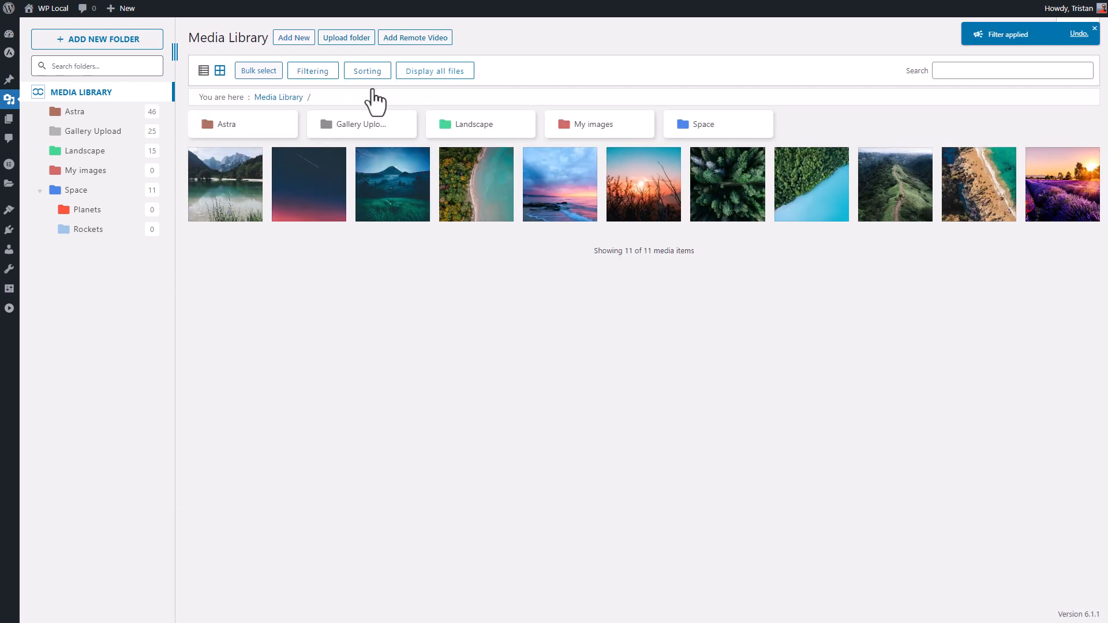
{"action": "right_click", "coordinate": [237, 135]}
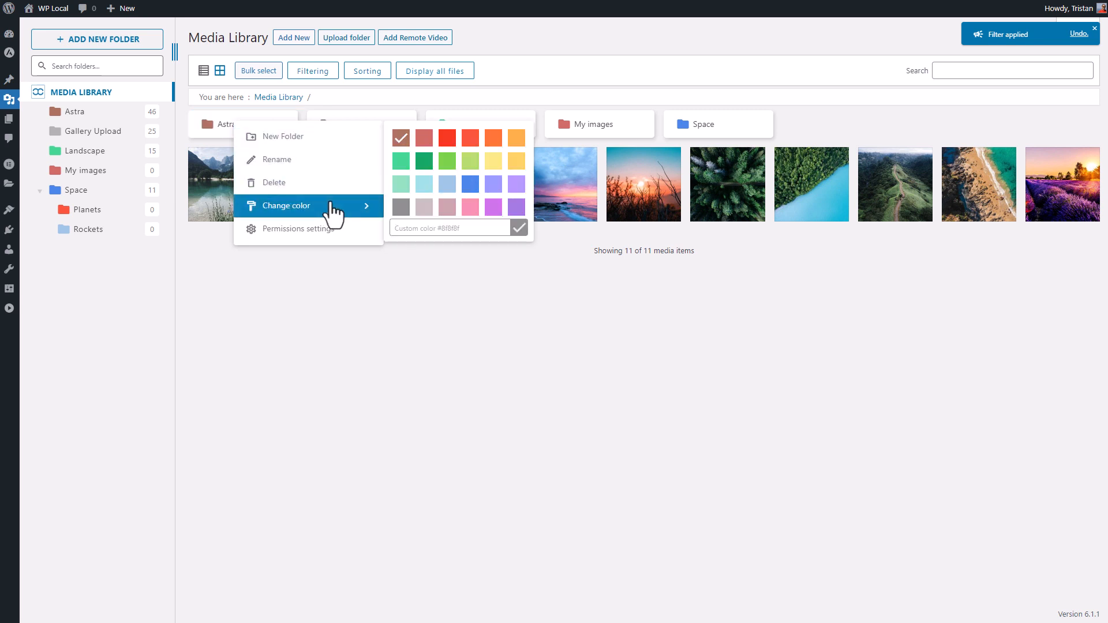
{"action": "left_click", "coordinate": [454, 316]}
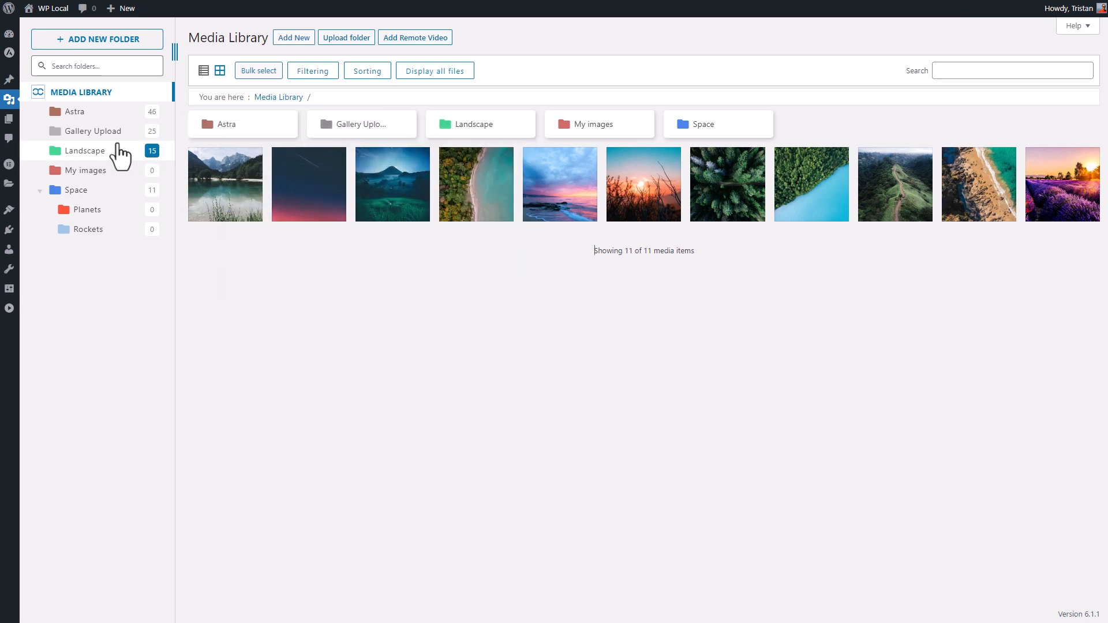
- Browse into Gallery Upload, return to the Media Library root, and reopen the filtering options
{"action": "left_click", "coordinate": [106, 124]}
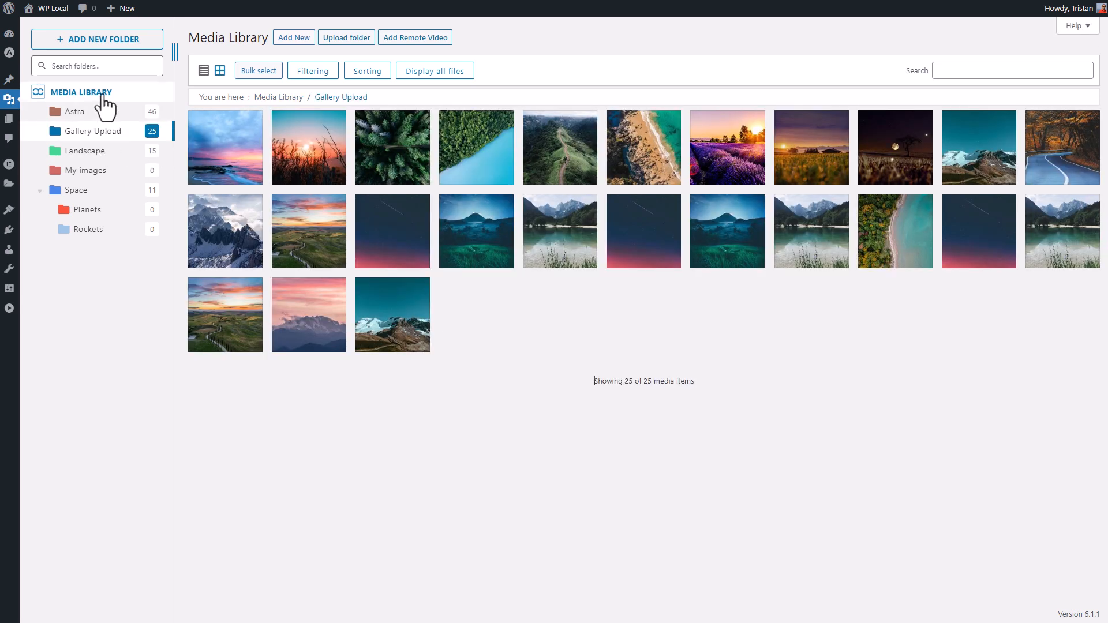
{"action": "left_click", "coordinate": [104, 106]}
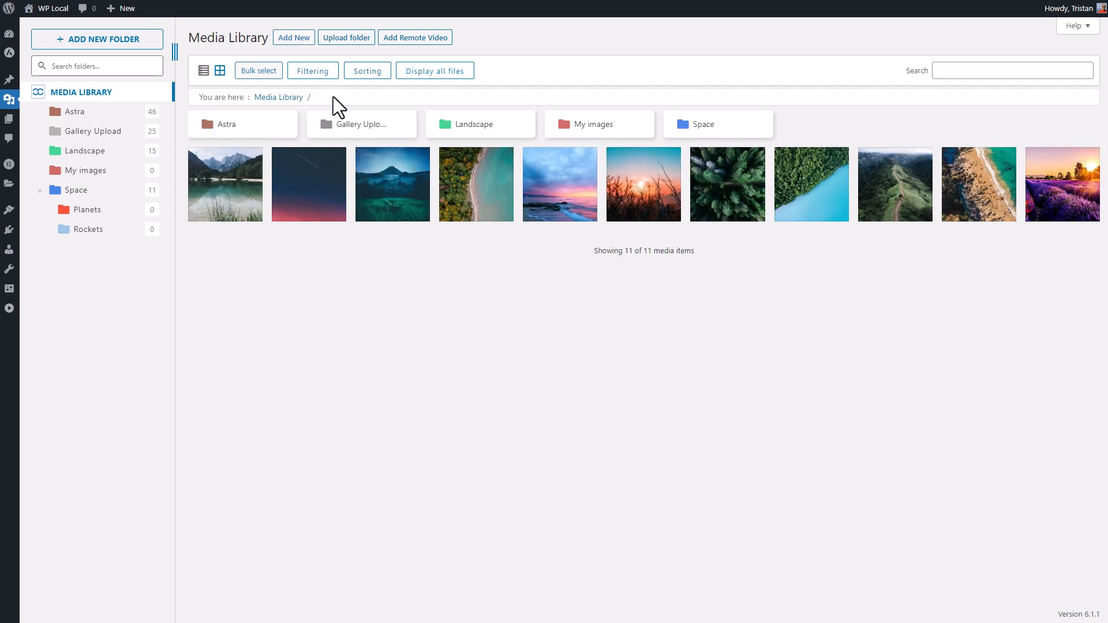
{"action": "left_click", "coordinate": [315, 72]}
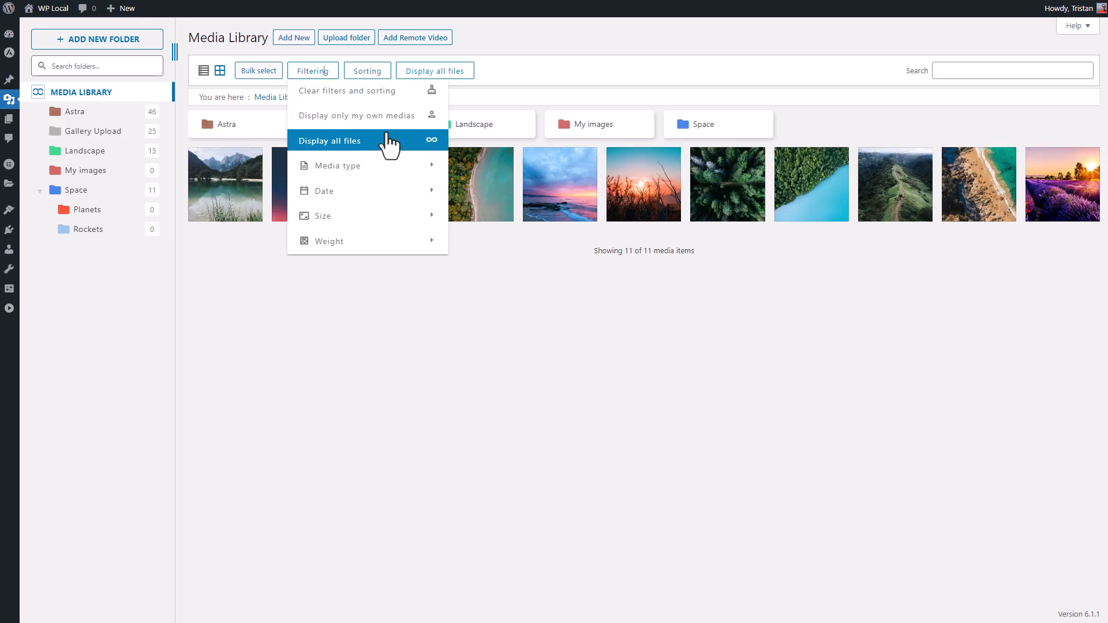
{"action": "mouse_move", "coordinate": [407, 167]}
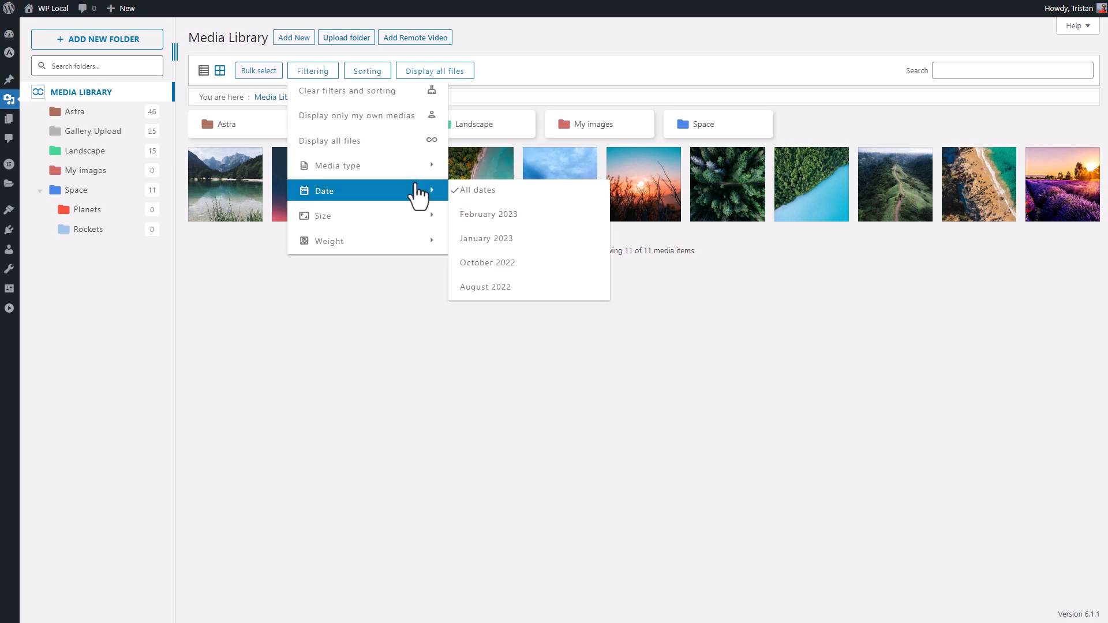
{"action": "left_click", "coordinate": [404, 269]}
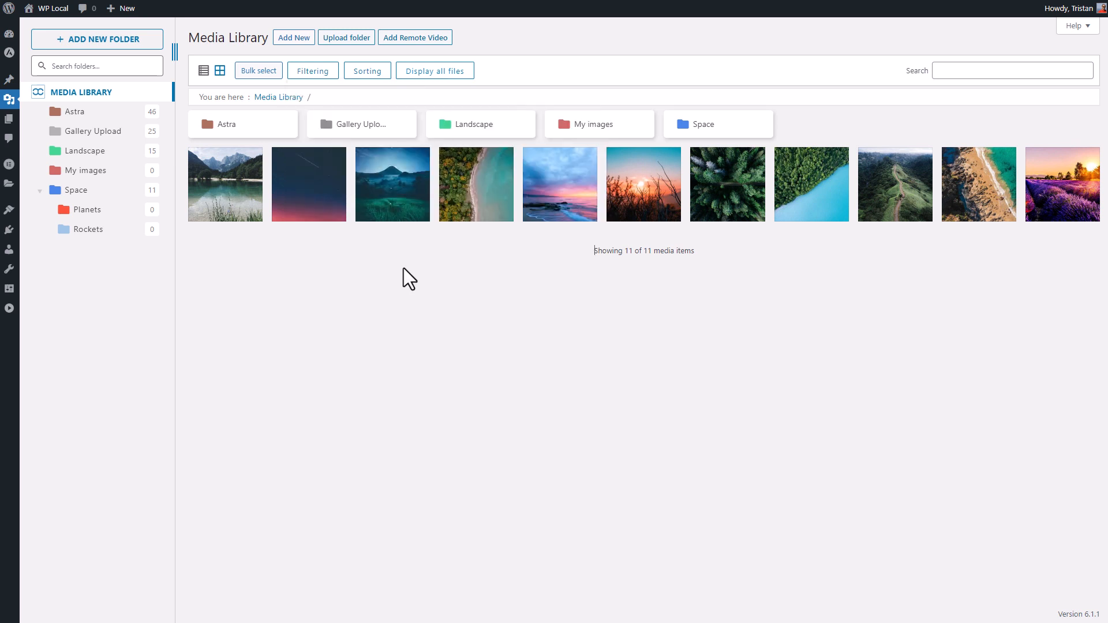
{"action": "left_click", "coordinate": [370, 72]}
{"action": "mouse_move", "coordinate": [432, 118]}
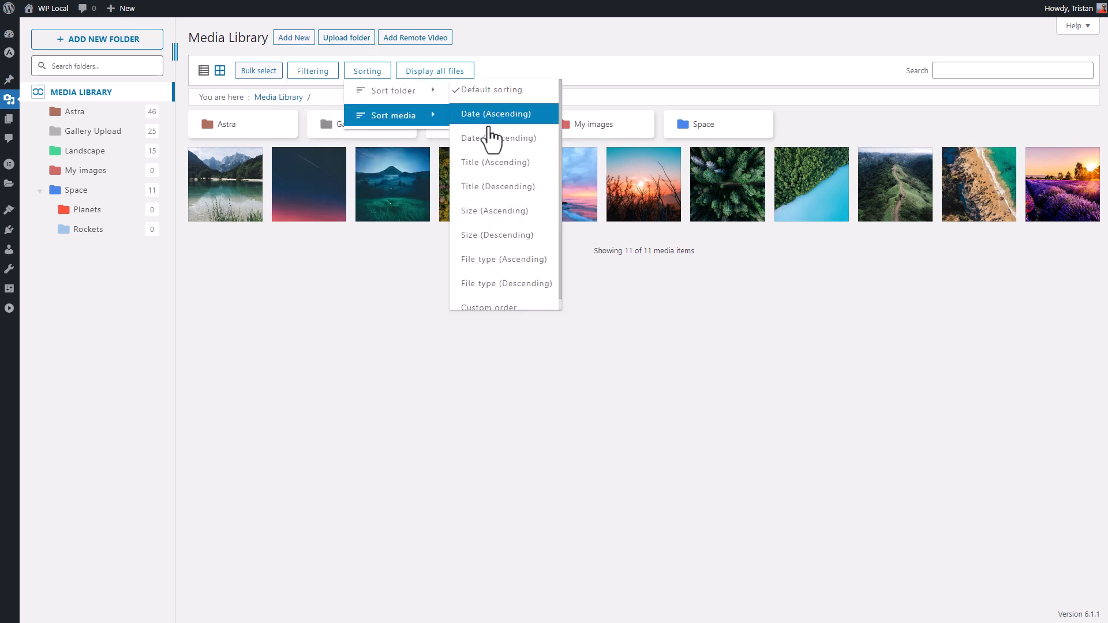
{"action": "left_click", "coordinate": [510, 307]}
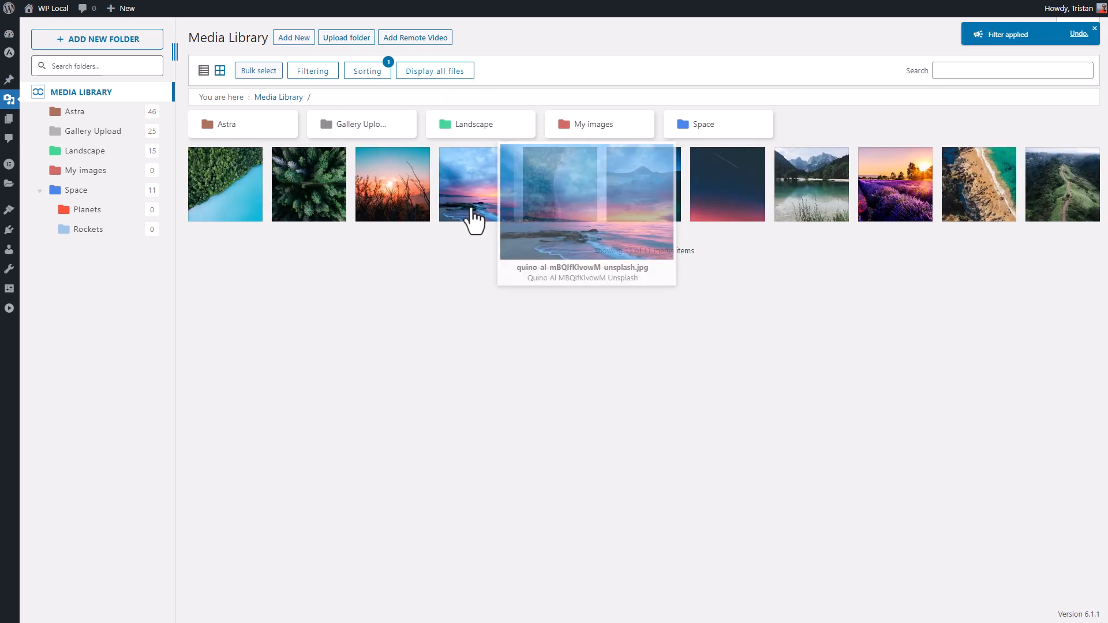
{"action": "left_click_drag", "start_coordinate": [470, 217], "coordinate": [389, 213]}
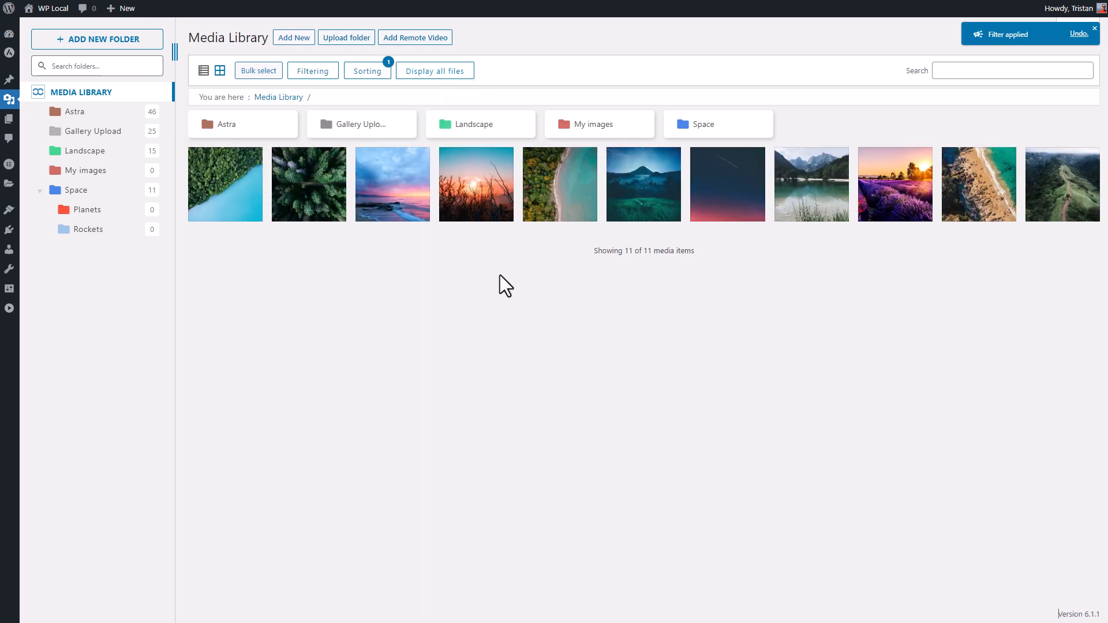
{"action": "left_click", "coordinate": [367, 81]}
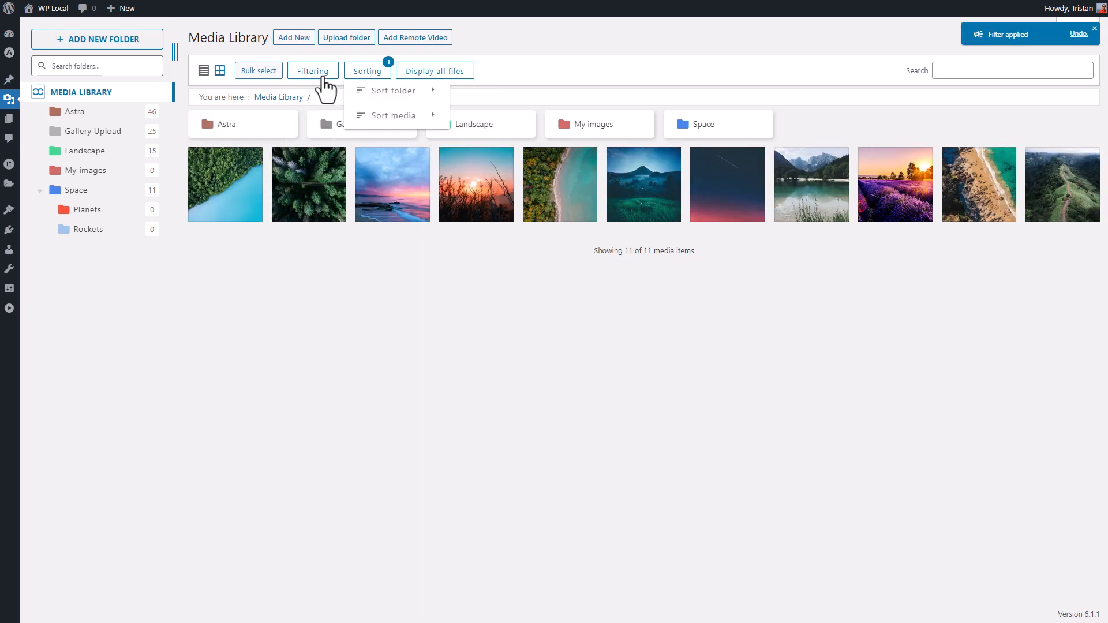
{"action": "left_click", "coordinate": [325, 74]}
{"action": "left_click", "coordinate": [323, 91]}
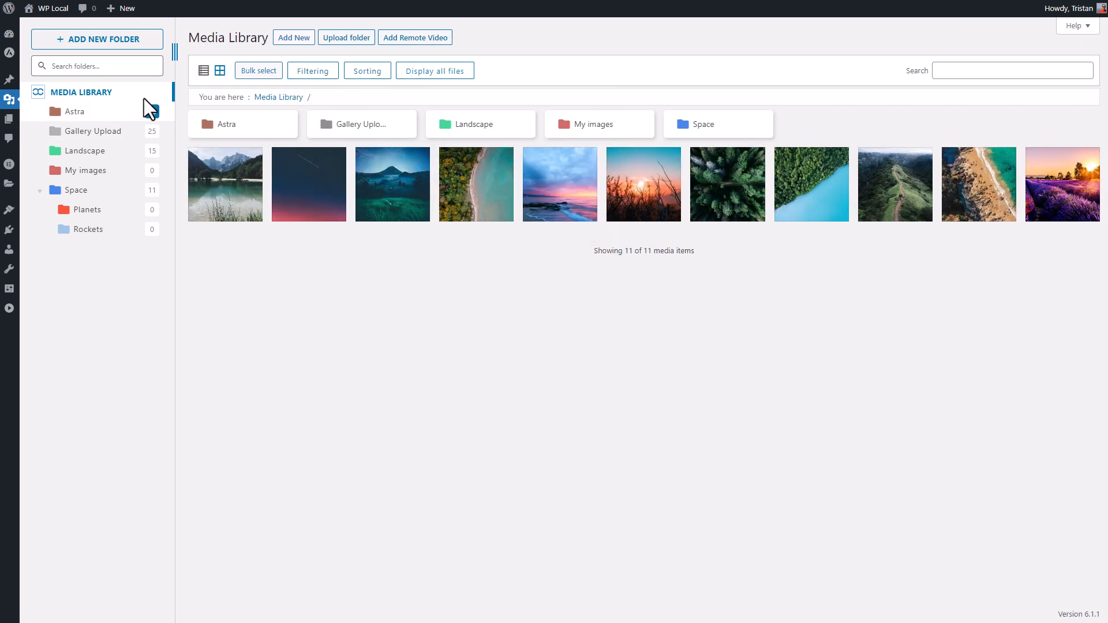
- Try the folder search, then open and close the Add New upload panel
{"action": "left_click", "coordinate": [121, 66]}
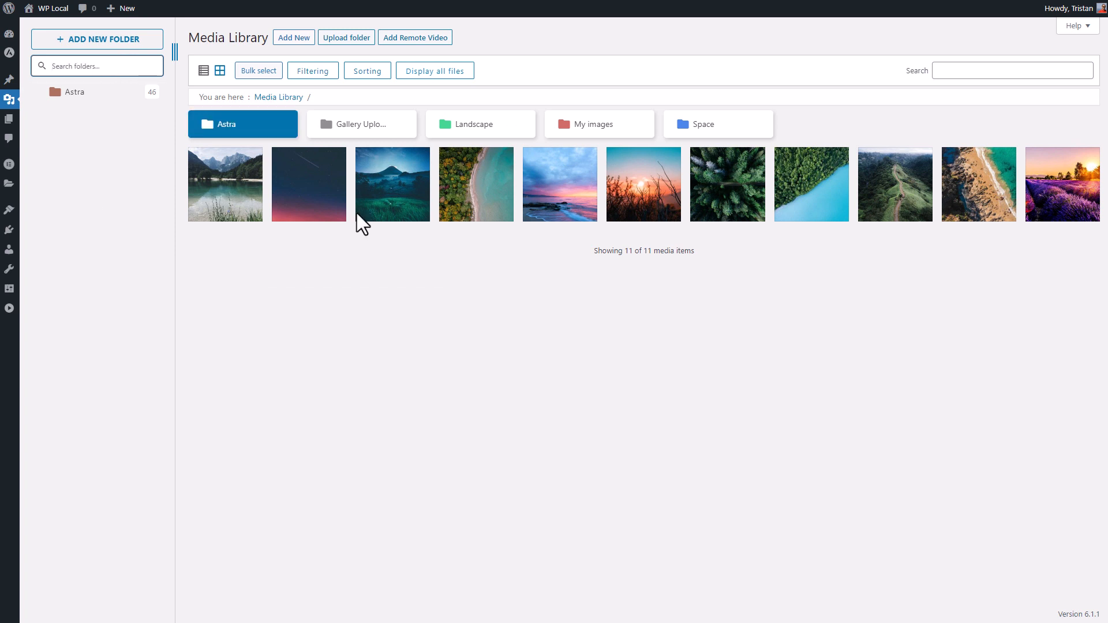
{"action": "left_click", "coordinate": [507, 311]}
{"action": "left_click", "coordinate": [301, 40]}
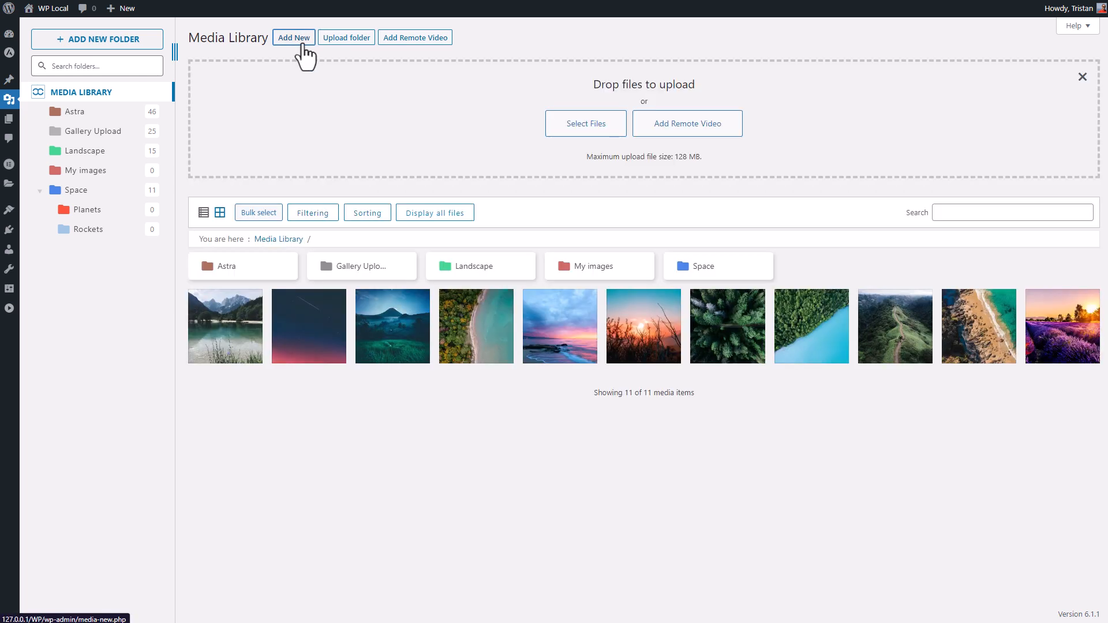
{"action": "left_click", "coordinate": [301, 40]}
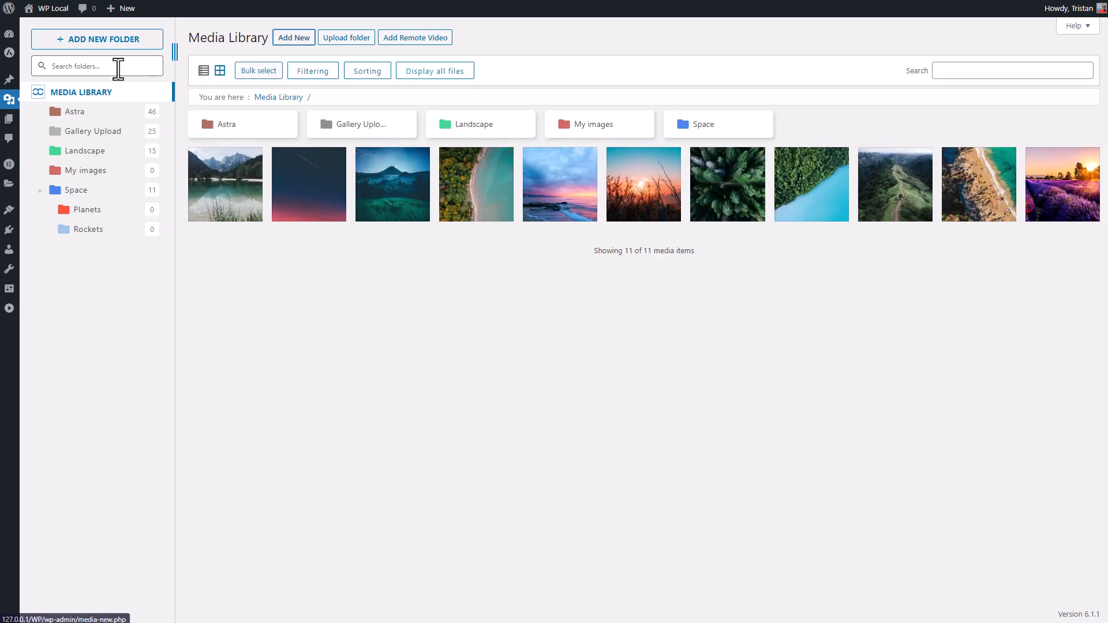
- Create a folder named 'My folder' and move it inside Landscape
{"action": "left_click", "coordinate": [123, 46]}
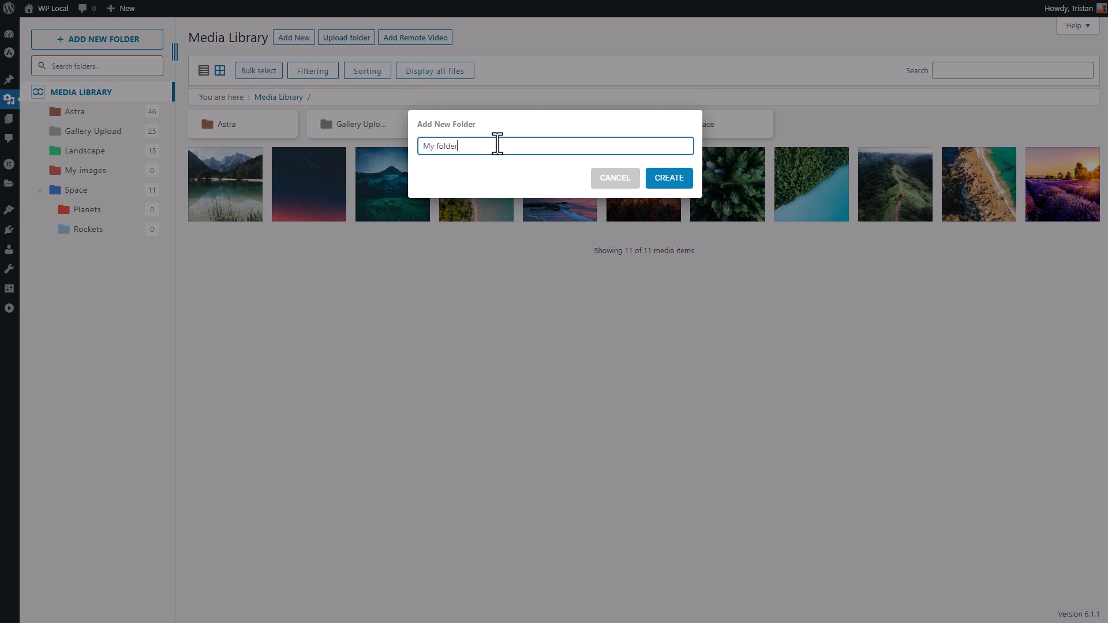
{"action": "left_click", "coordinate": [671, 182]}
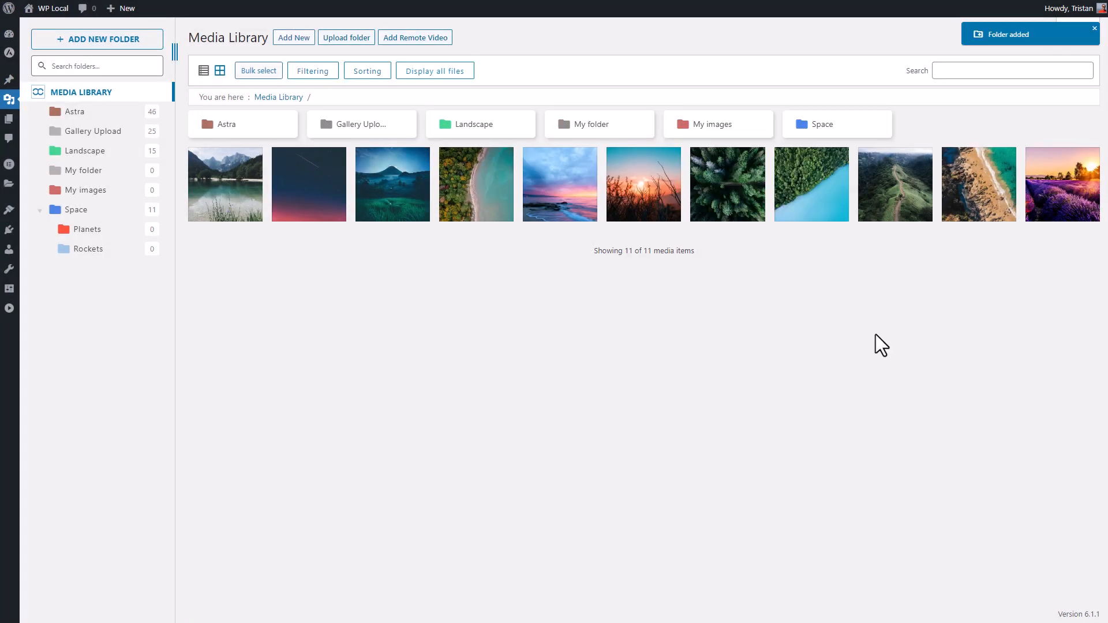
{"action": "left_click_drag", "start_coordinate": [596, 124], "coordinate": [109, 150]}
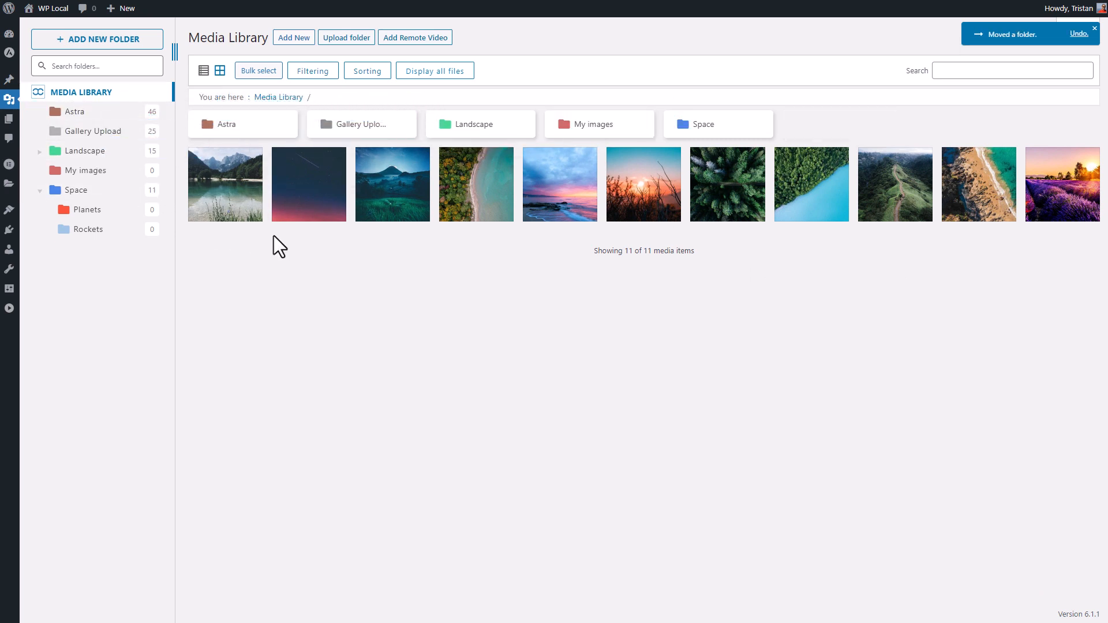
{"action": "mouse_move", "coordinate": [308, 222]}
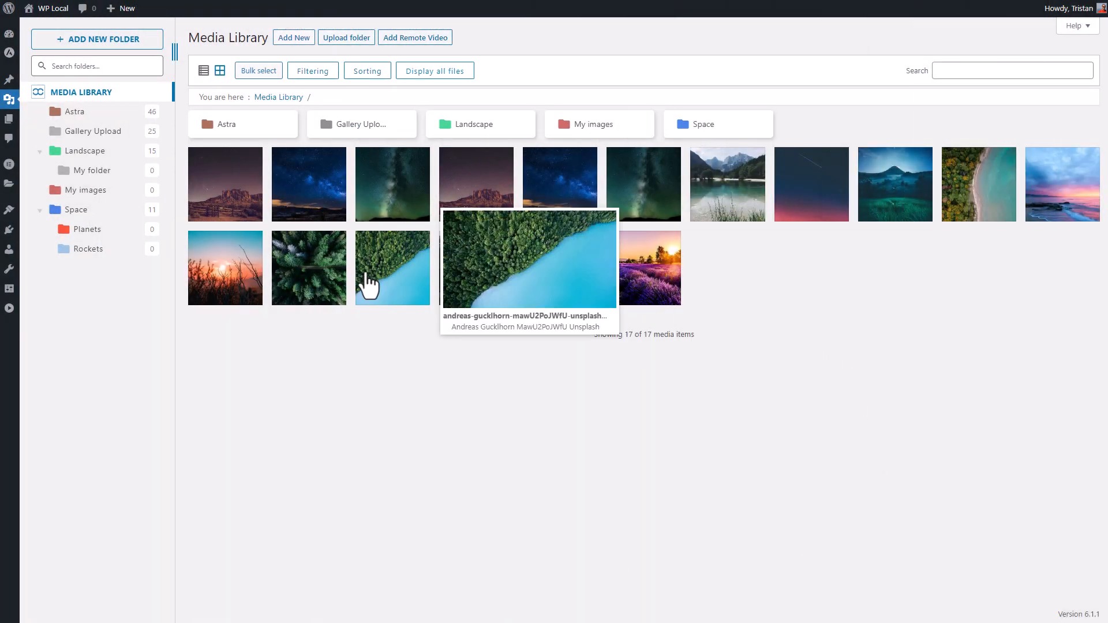
{"action": "left_click", "coordinate": [440, 68]}
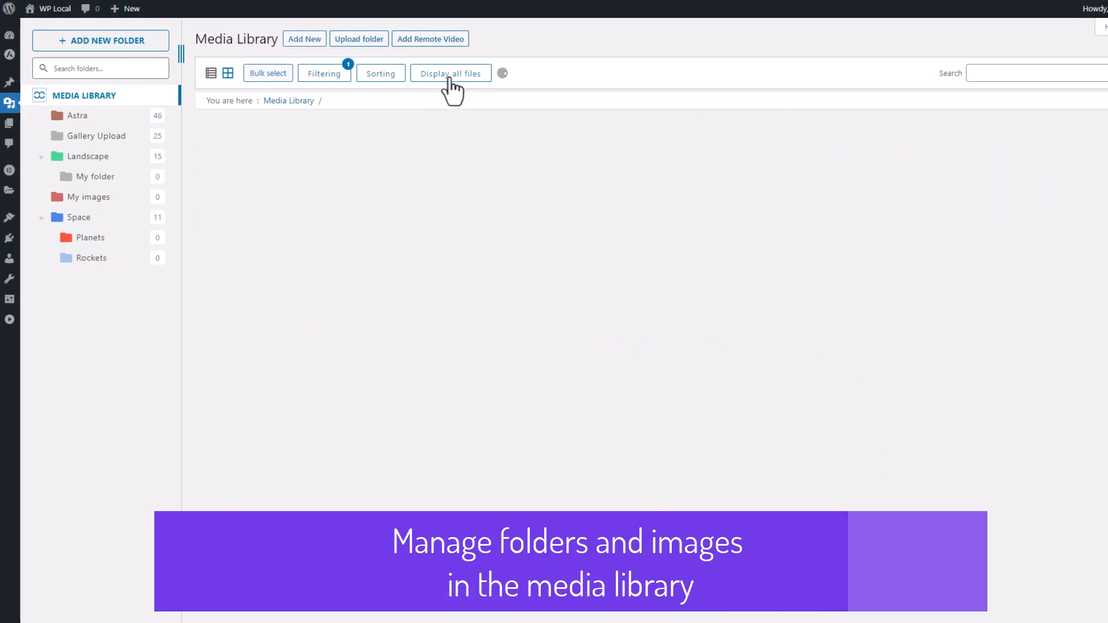
{"action": "scroll", "coordinate": [774, 416], "scroll_direction": "down", "scroll_amount": 4}
{"action": "scroll", "coordinate": [773, 415], "scroll_direction": "up", "scroll_amount": 4}
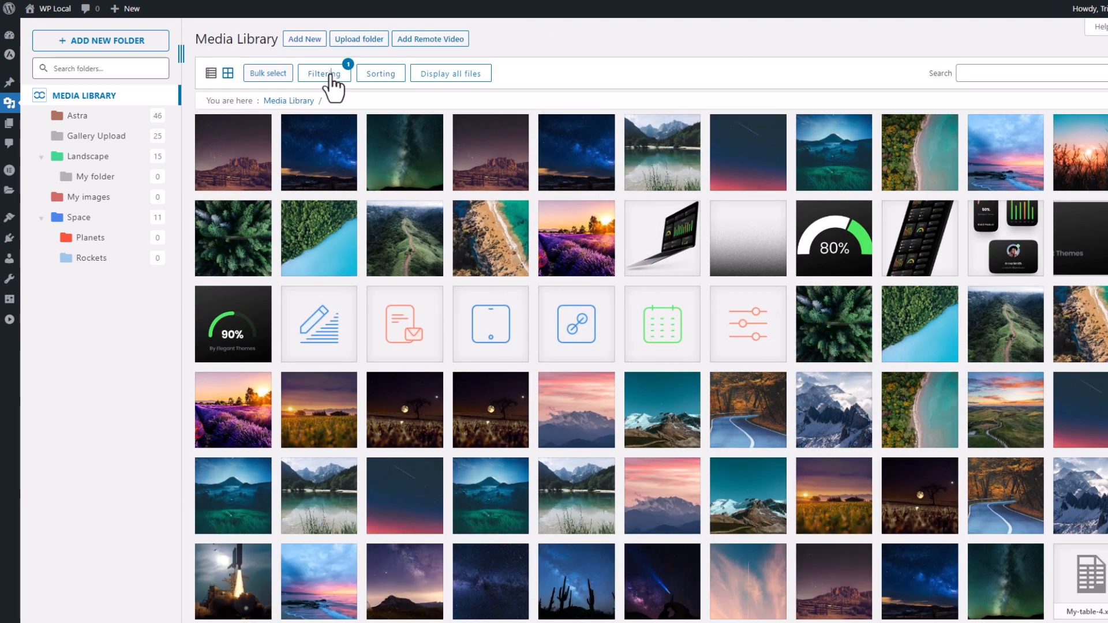
{"action": "left_click", "coordinate": [326, 74]}
{"action": "left_click", "coordinate": [385, 105]}
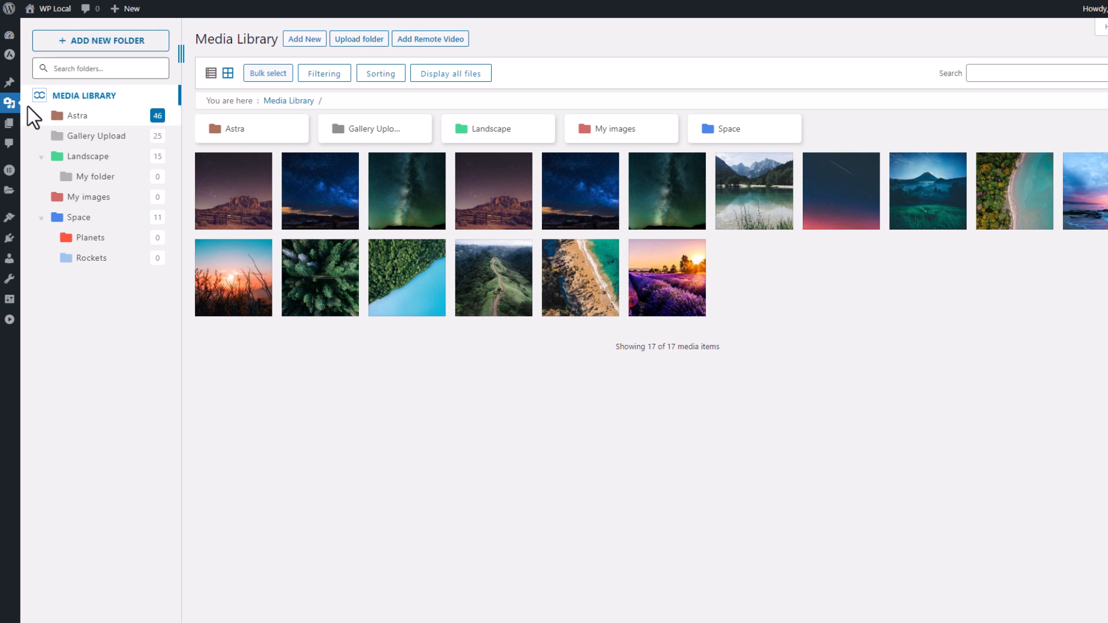
- Create another top-level folder, entering 'Animals' as the name and confirming with Enter
{"action": "left_click", "coordinate": [129, 46]}
{"action": "type", "text": "Animals"}
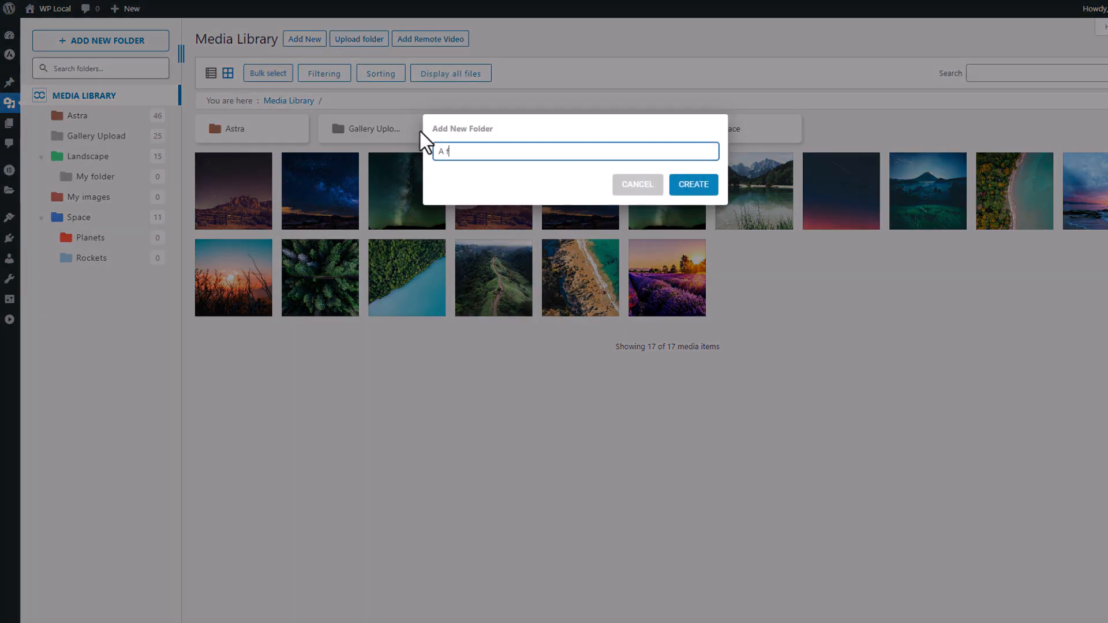
{"action": "key", "text": "Return"}
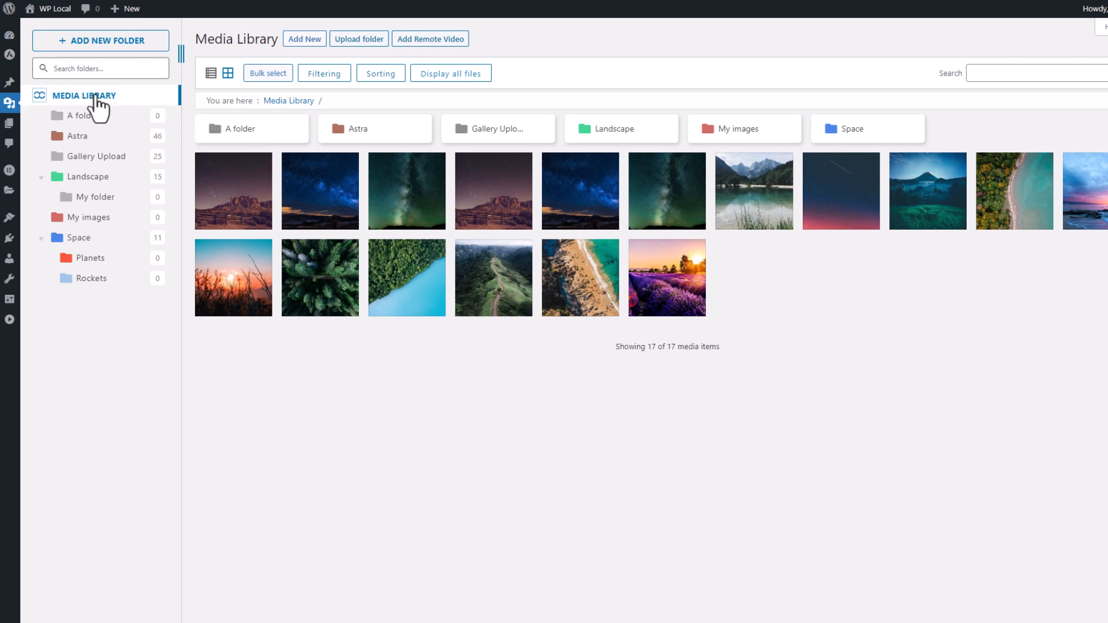
- Move A folder into Astra, expand Astra, then drag A folder back to the root level
{"action": "left_click", "coordinate": [92, 118]}
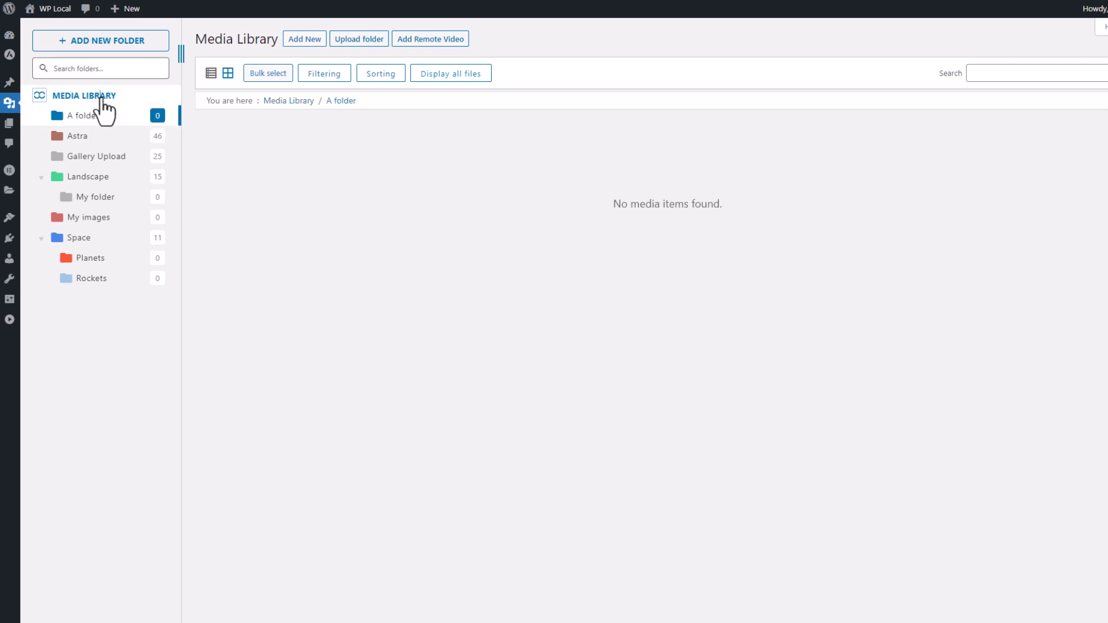
{"action": "left_click", "coordinate": [101, 97]}
{"action": "left_click_drag", "start_coordinate": [262, 137], "coordinate": [124, 145]}
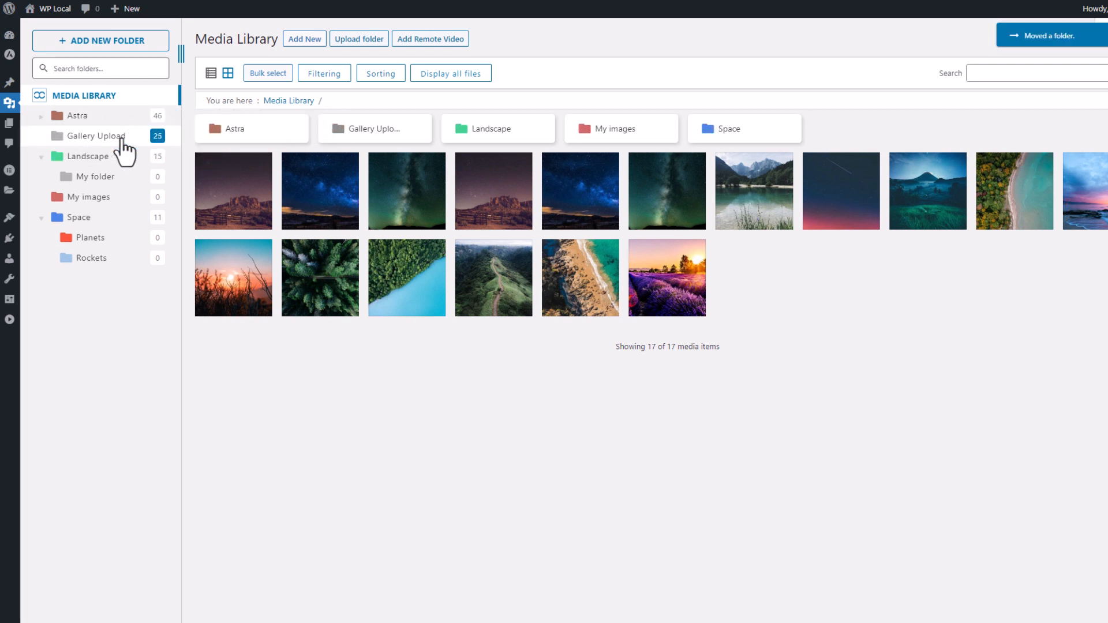
{"action": "left_click", "coordinate": [42, 117]}
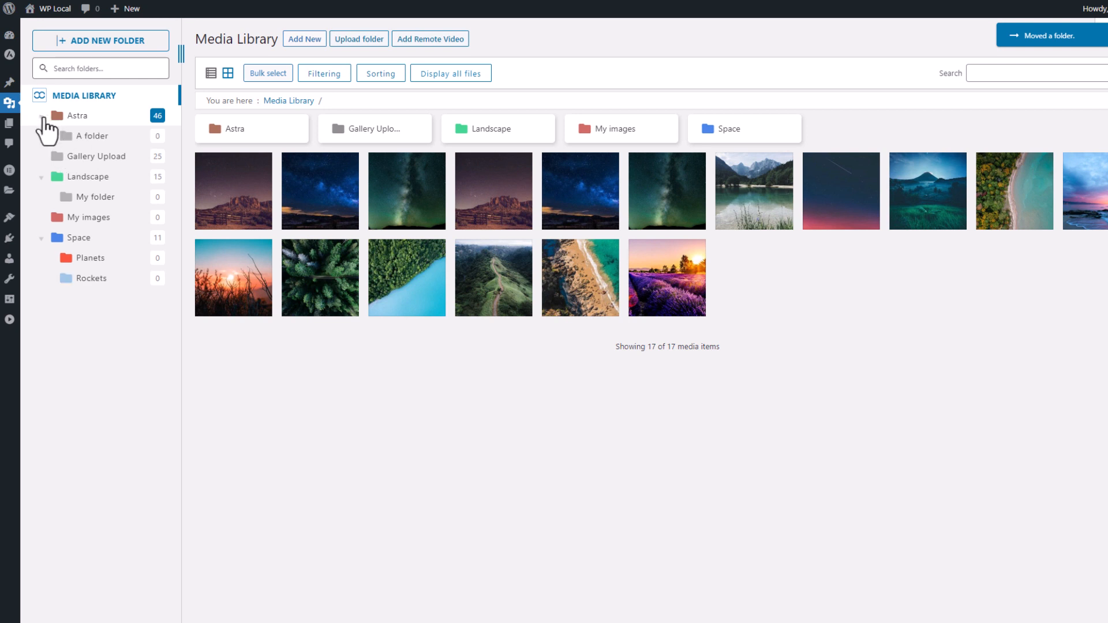
{"action": "left_click_drag", "start_coordinate": [97, 143], "coordinate": [101, 97]}
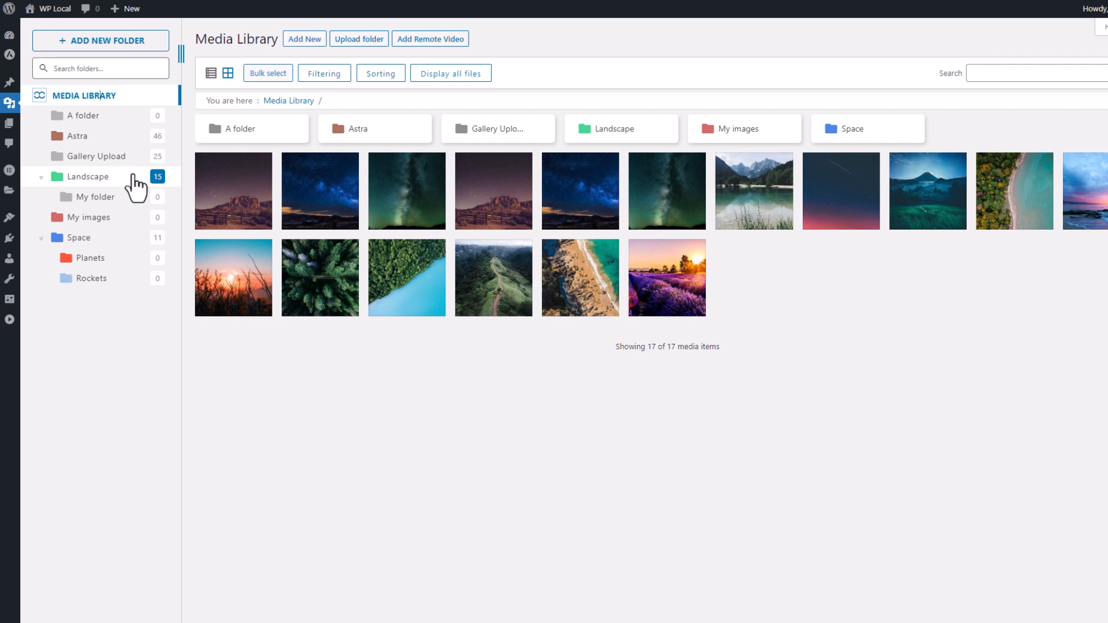
- Move the first root image into A folder and drag the mountain image toward Planets
{"action": "left_click_drag", "start_coordinate": [218, 209], "coordinate": [247, 144]}
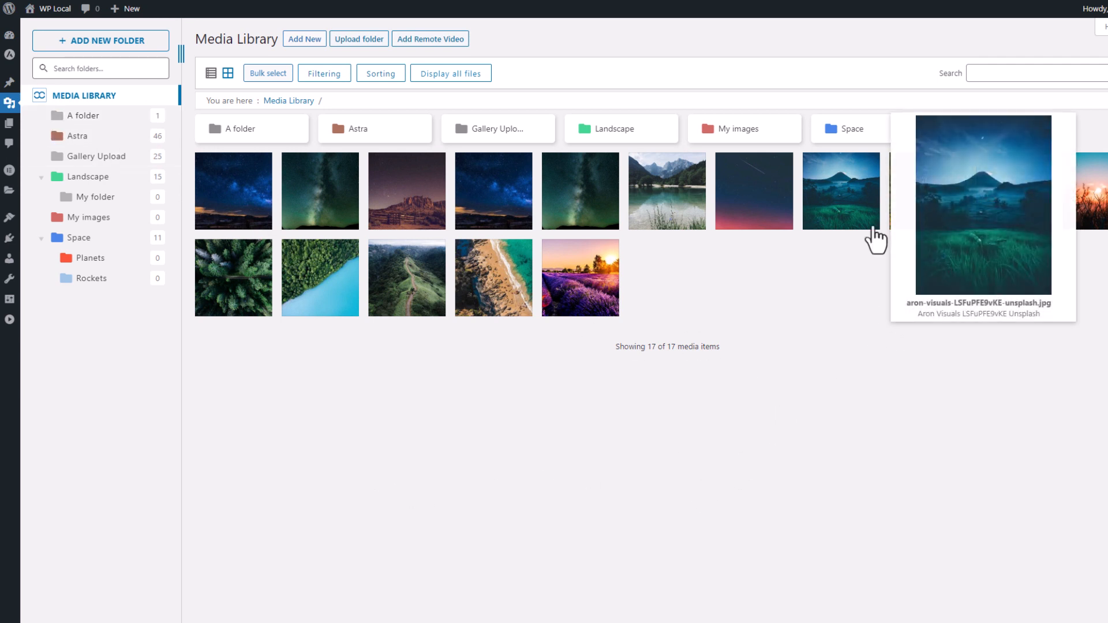
{"action": "left_click_drag", "start_coordinate": [856, 222], "coordinate": [107, 258]}
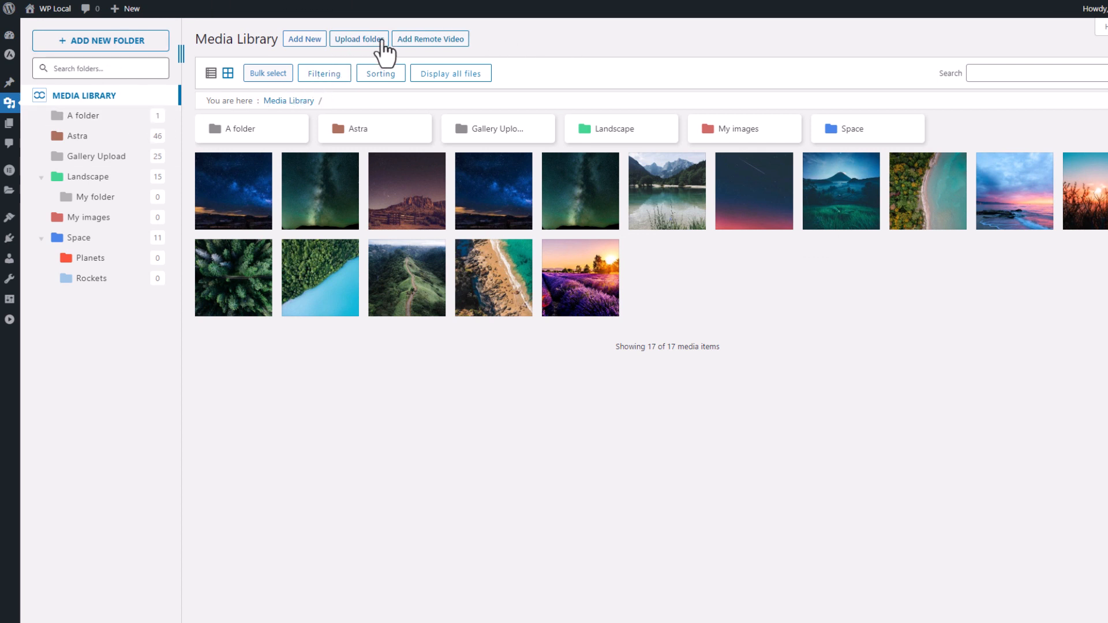
- Upload the Example folder from the computer, view its 3 images, and return to the library root
{"action": "left_click", "coordinate": [363, 40]}
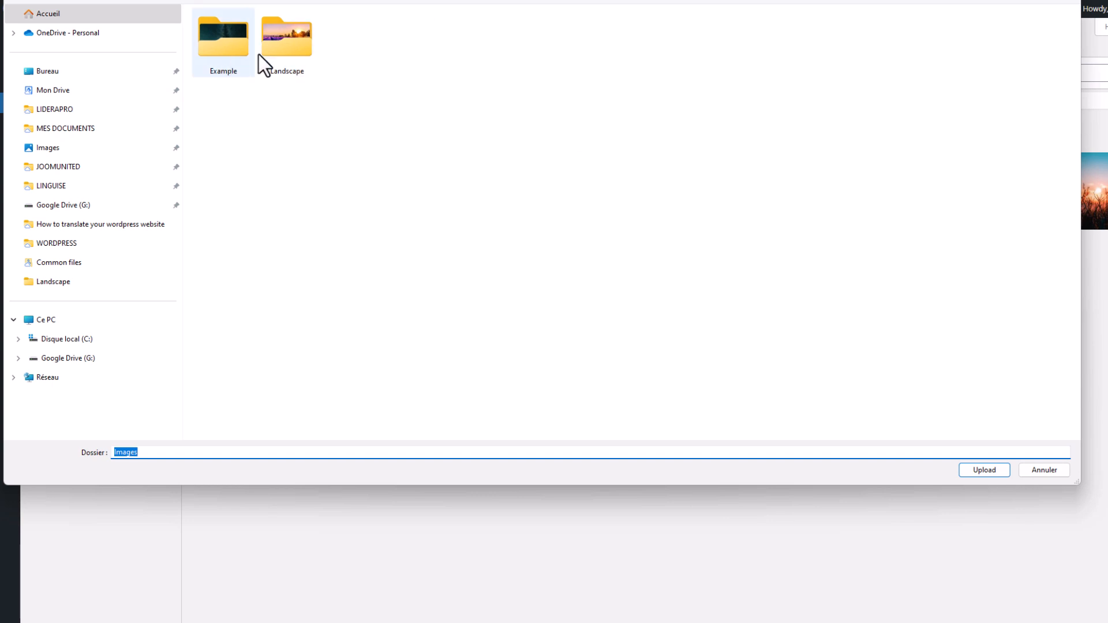
{"action": "double_click", "coordinate": [225, 51]}
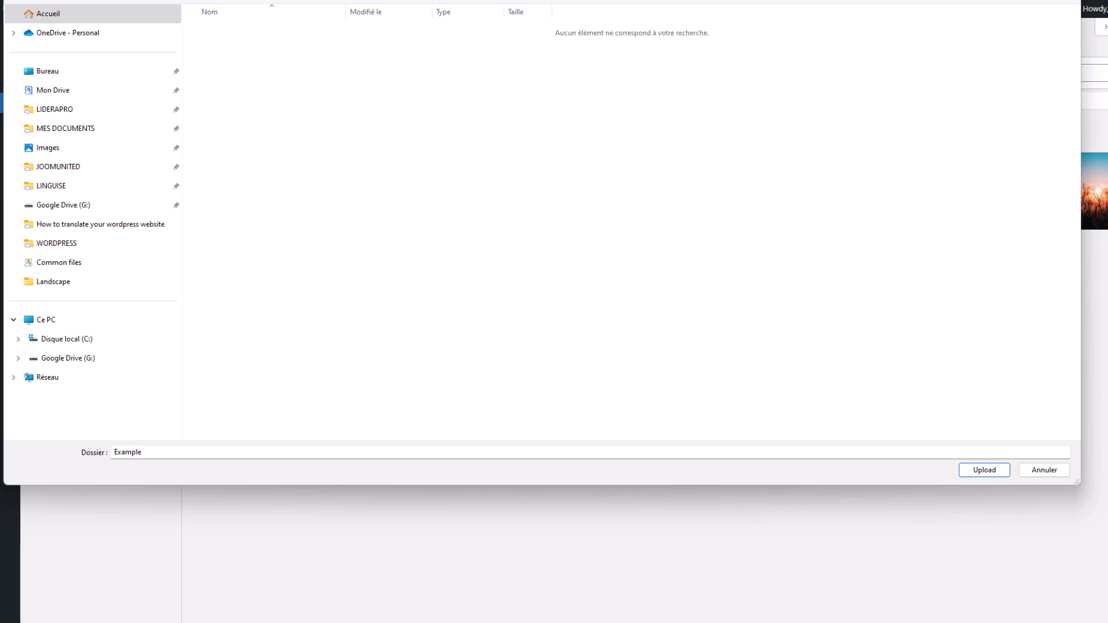
{"action": "left_click", "coordinate": [981, 472]}
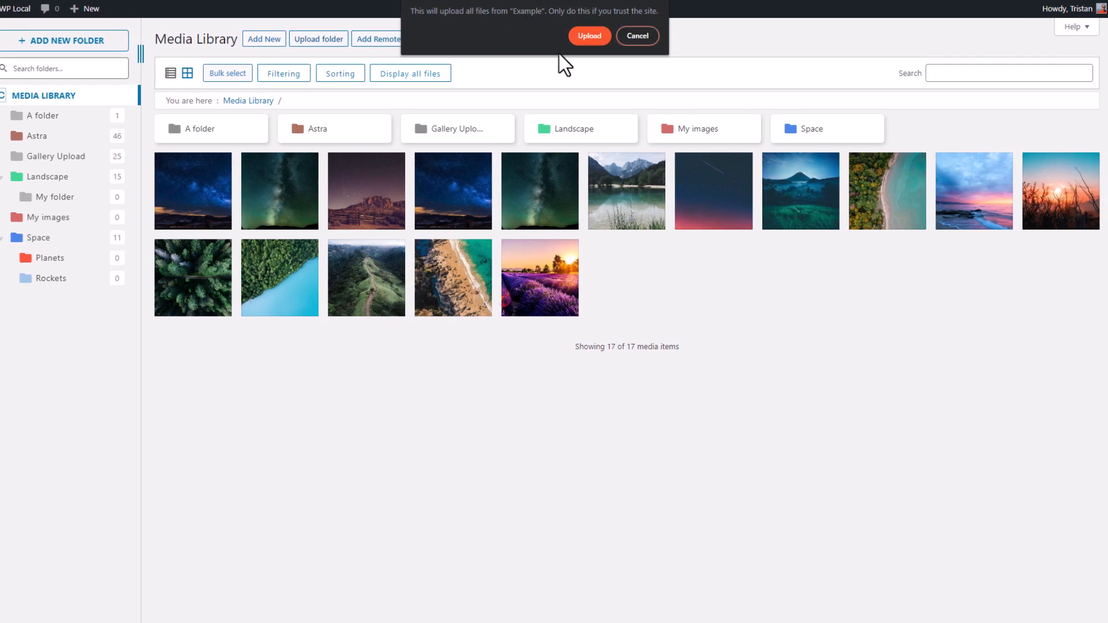
{"action": "left_click", "coordinate": [601, 34]}
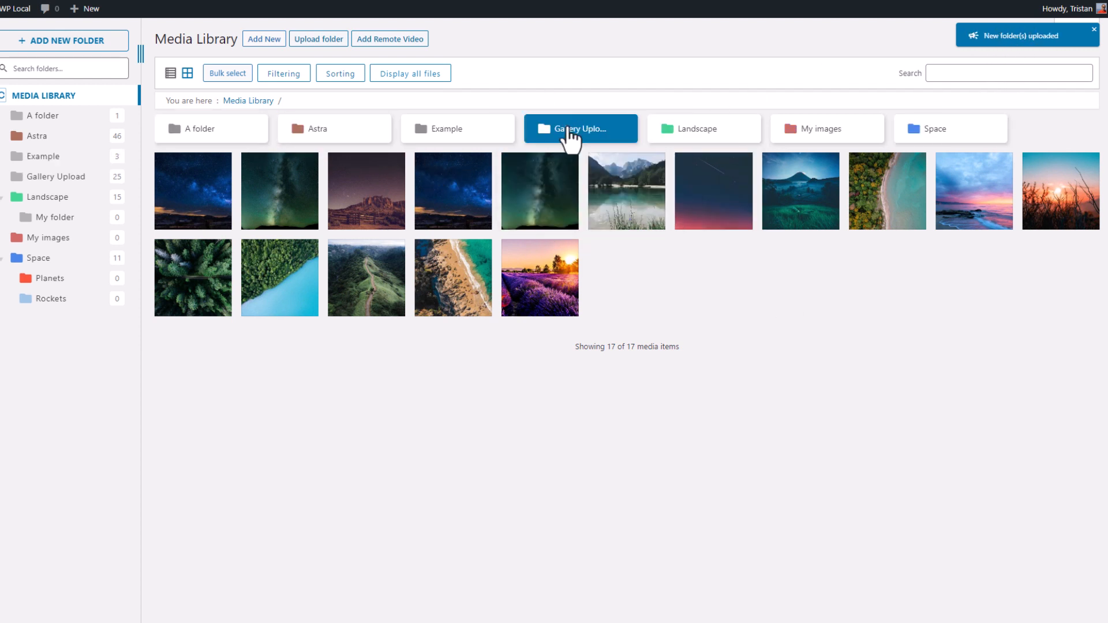
{"action": "left_click", "coordinate": [462, 130]}
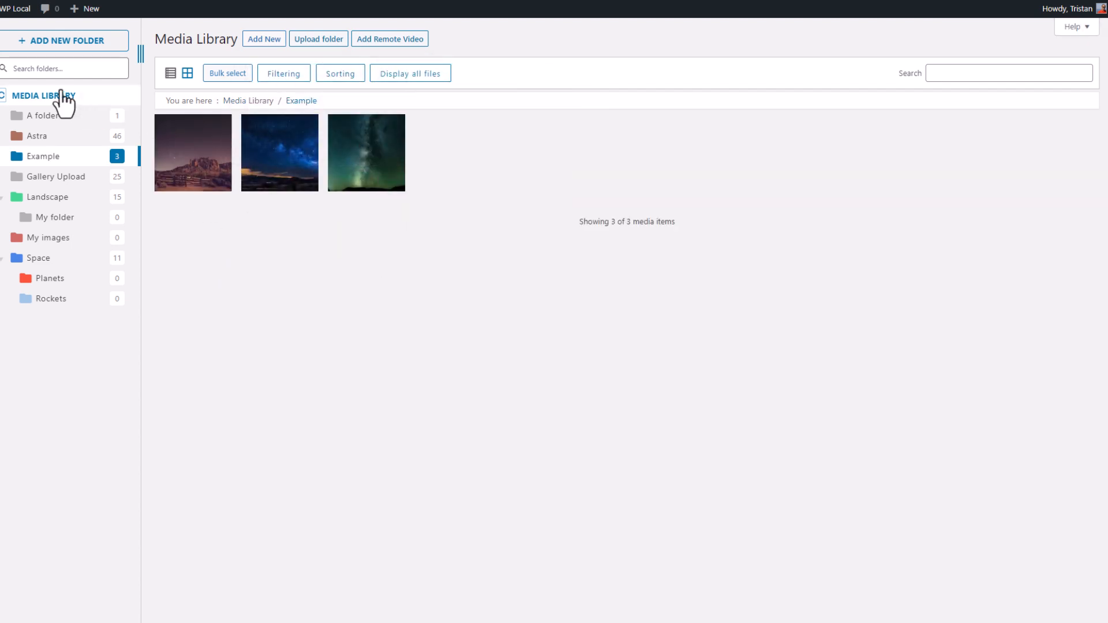
{"action": "left_click", "coordinate": [38, 95]}
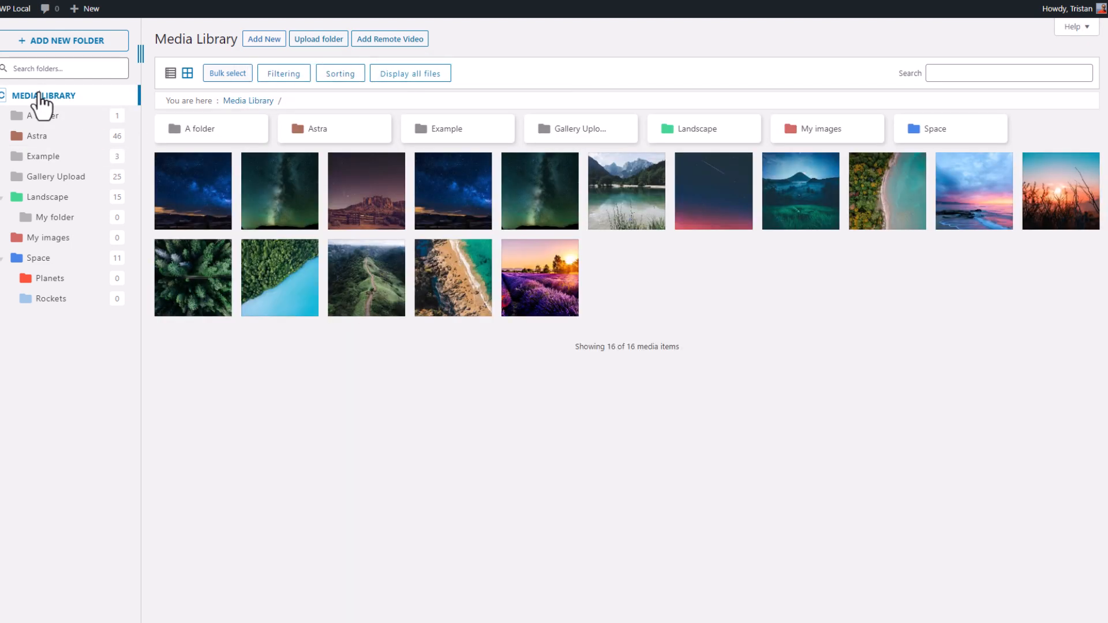
- Recolor A folder, first to mint green and then to red
{"action": "right_click", "coordinate": [241, 143]}
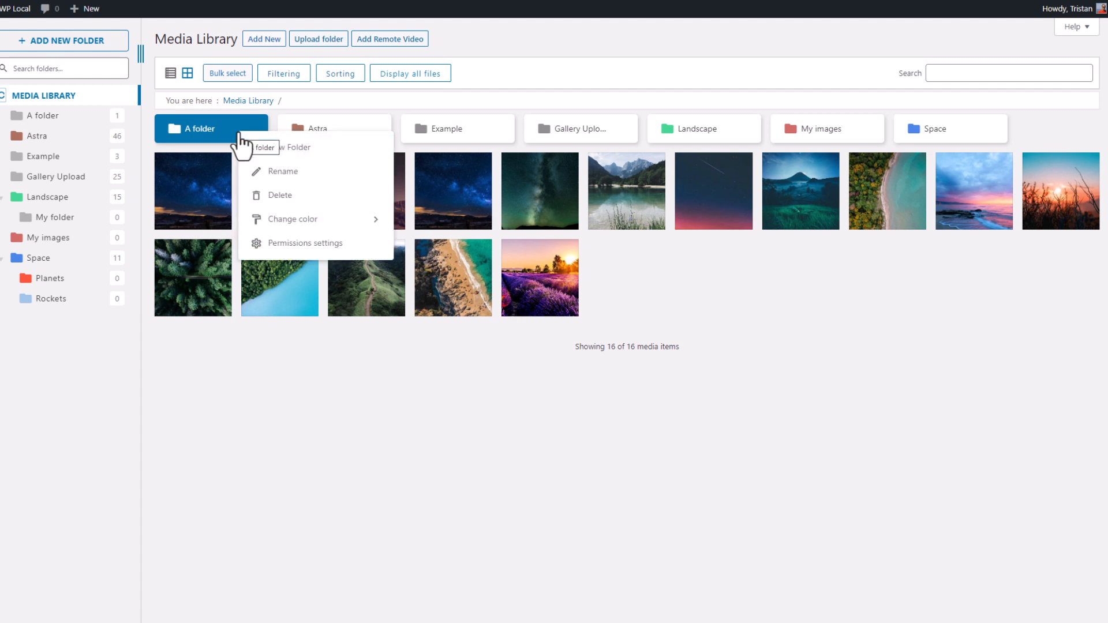
{"action": "mouse_move", "coordinate": [341, 223]}
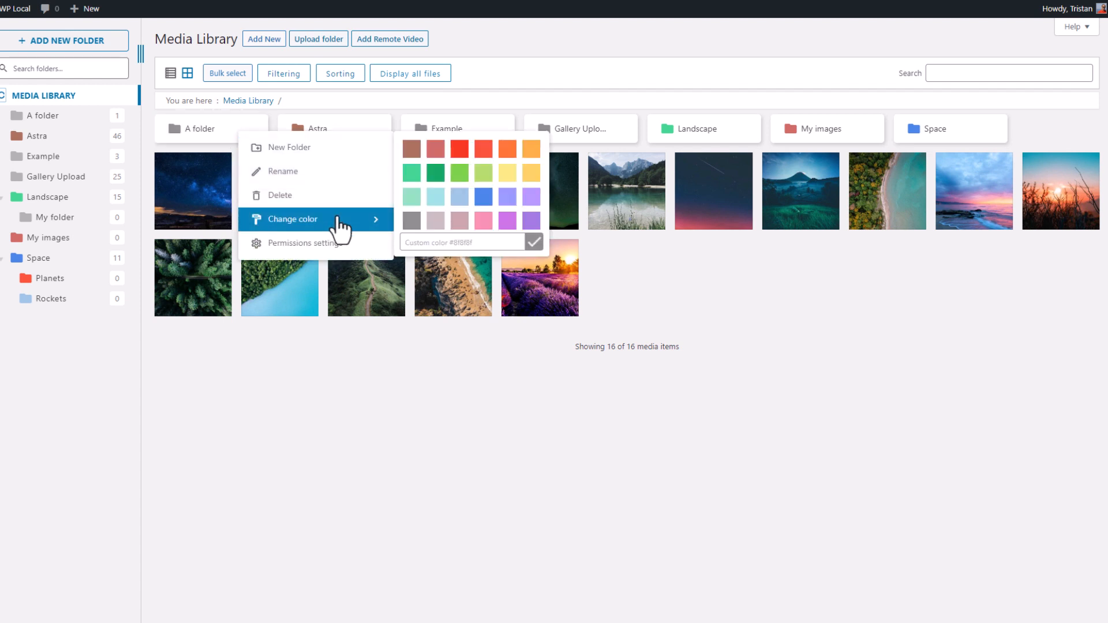
{"action": "left_click", "coordinate": [409, 196]}
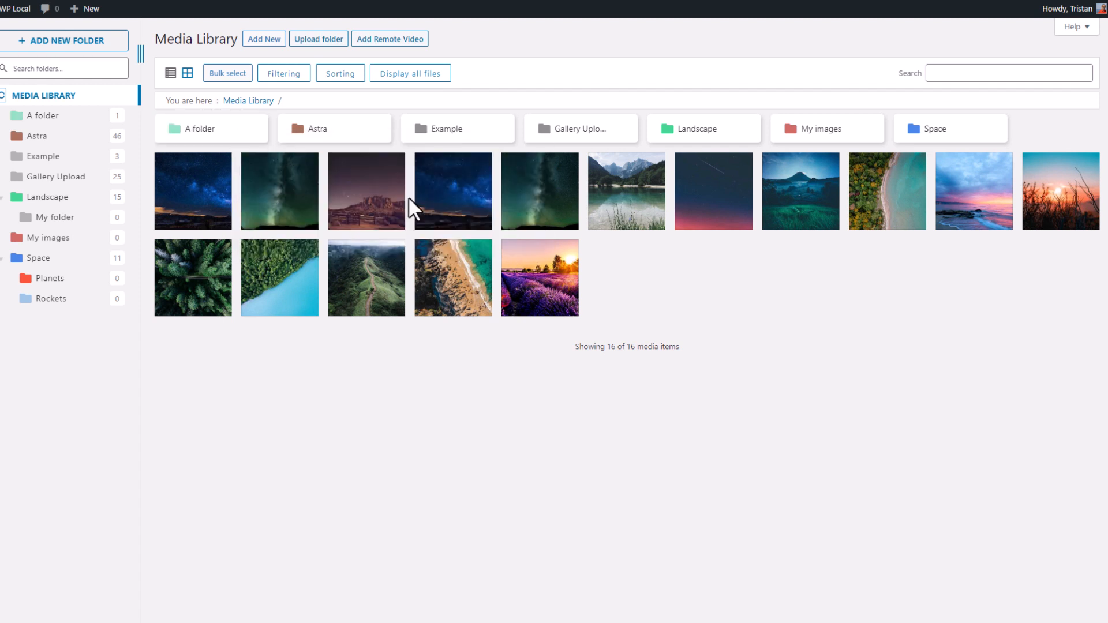
{"action": "right_click", "coordinate": [213, 128]}
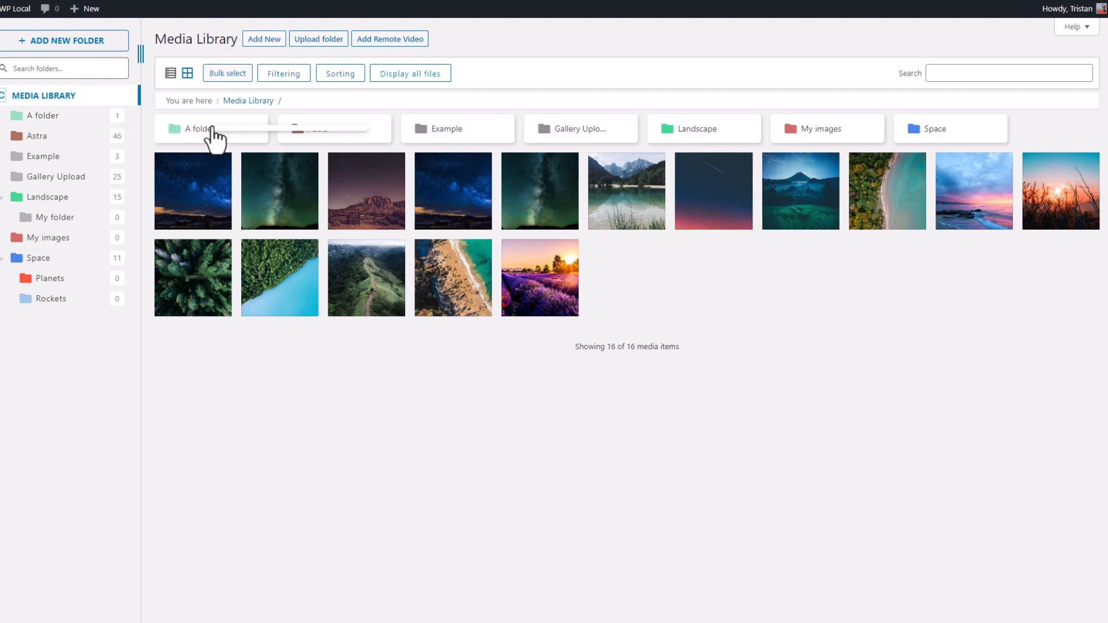
{"action": "mouse_move", "coordinate": [346, 213]}
{"action": "left_click", "coordinate": [459, 144]}
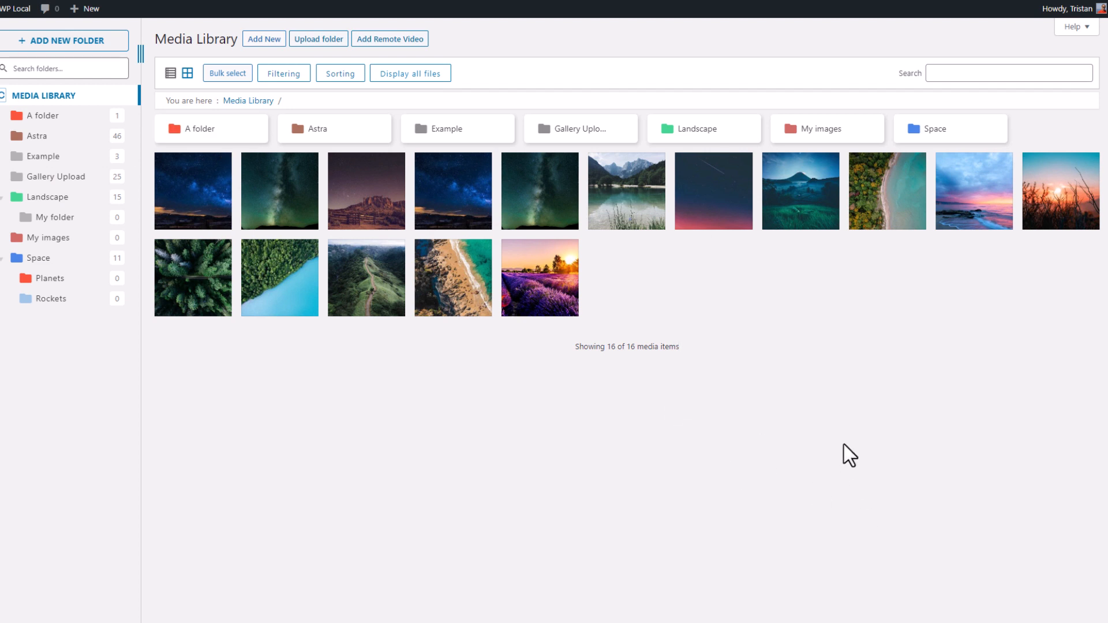
- Bulk-select the first five root images and drop them onto A folder
{"action": "left_click", "coordinate": [225, 75]}
{"action": "left_click", "coordinate": [190, 206]}
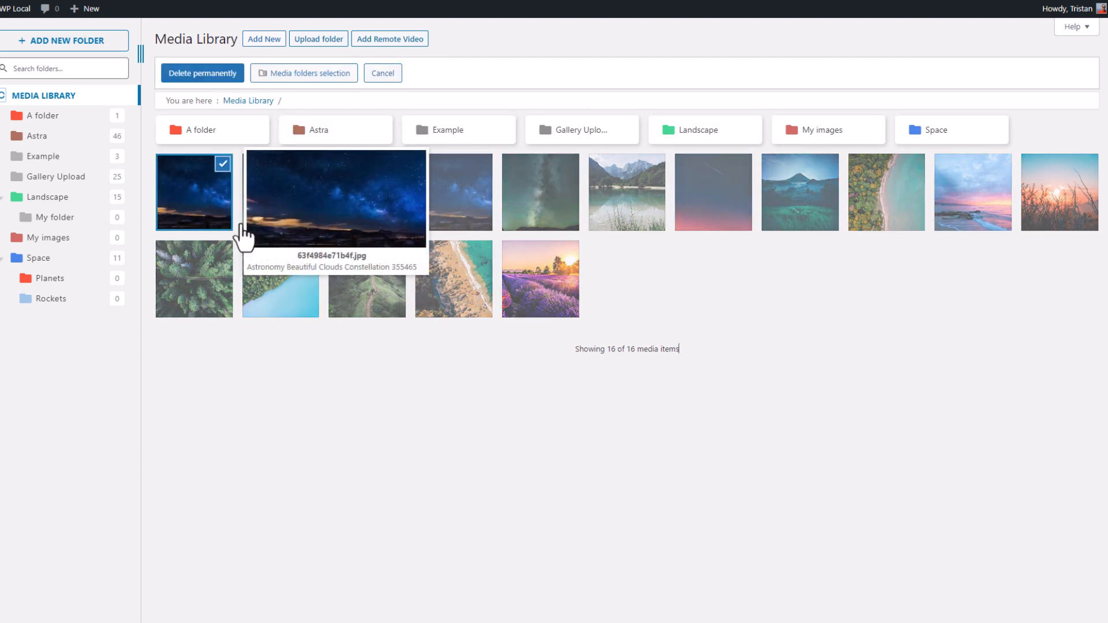
{"action": "left_click", "coordinate": [522, 200], "text": "shift"}
{"action": "left_click_drag", "start_coordinate": [366, 222], "coordinate": [205, 152]}
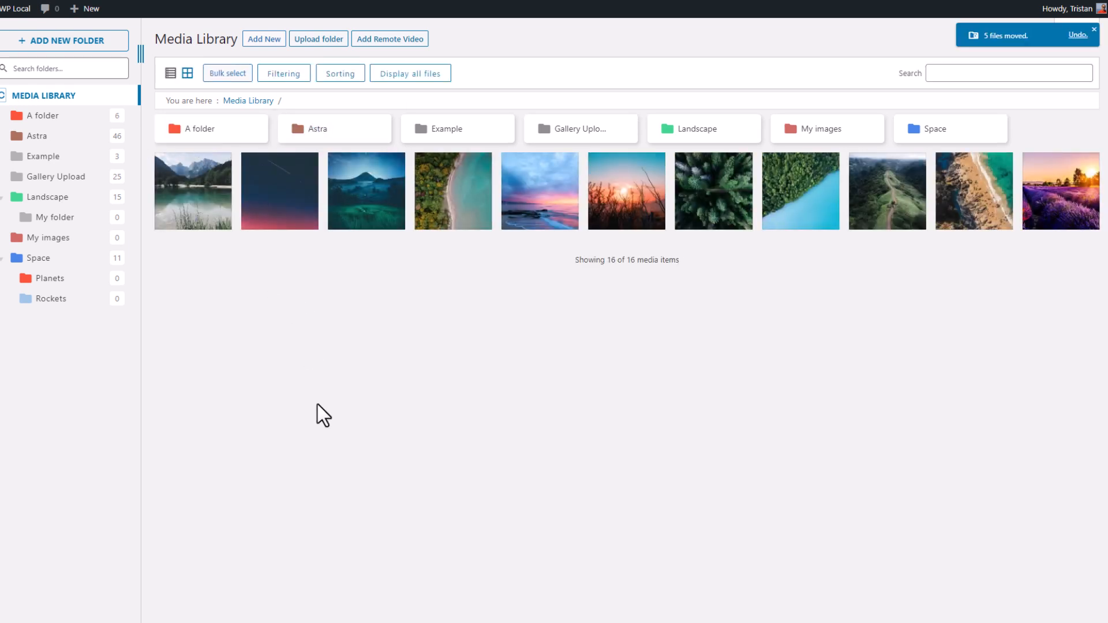
- From the lake-and-mountains image details, assign it to A folder and Astra and apply
{"action": "left_click", "coordinate": [189, 213]}
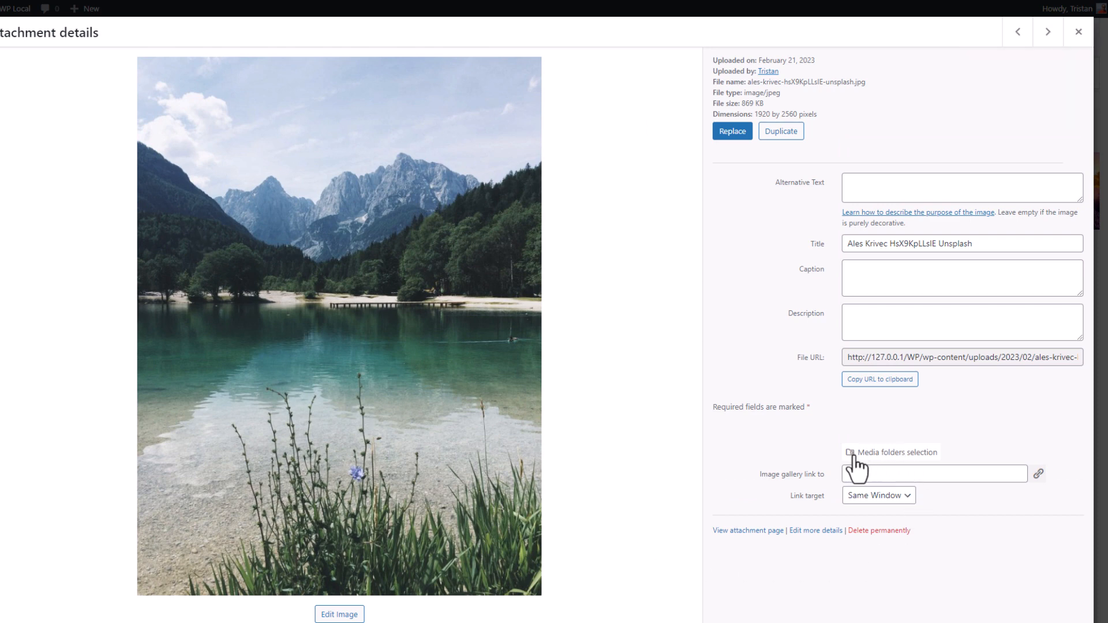
{"action": "left_click", "coordinate": [905, 454]}
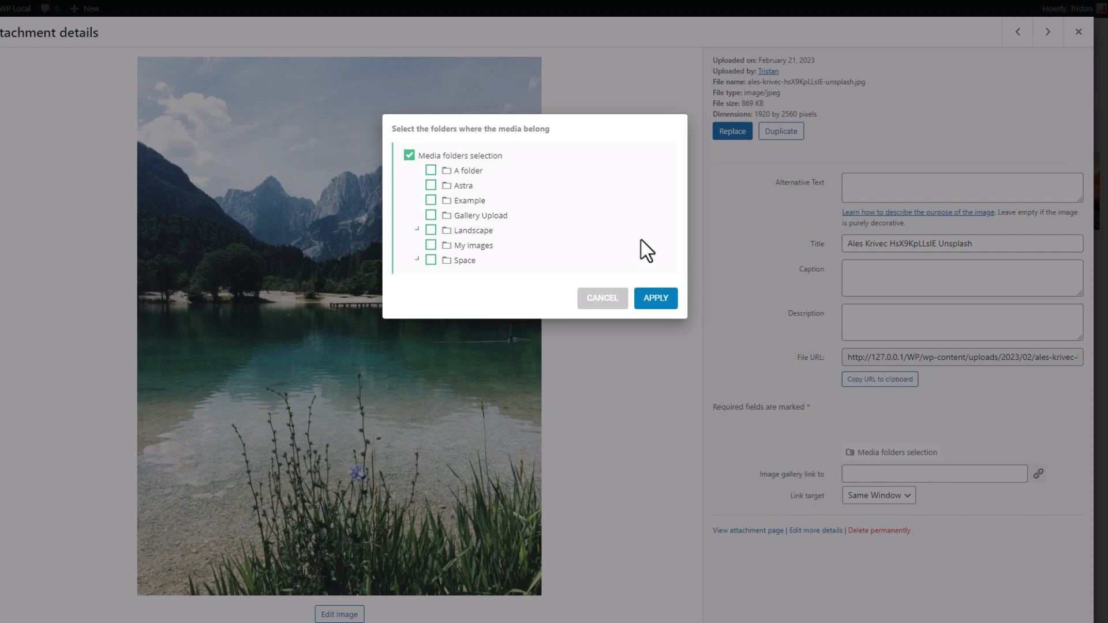
{"action": "left_click", "coordinate": [431, 170]}
{"action": "left_click", "coordinate": [430, 185]}
{"action": "left_click", "coordinate": [656, 299]}
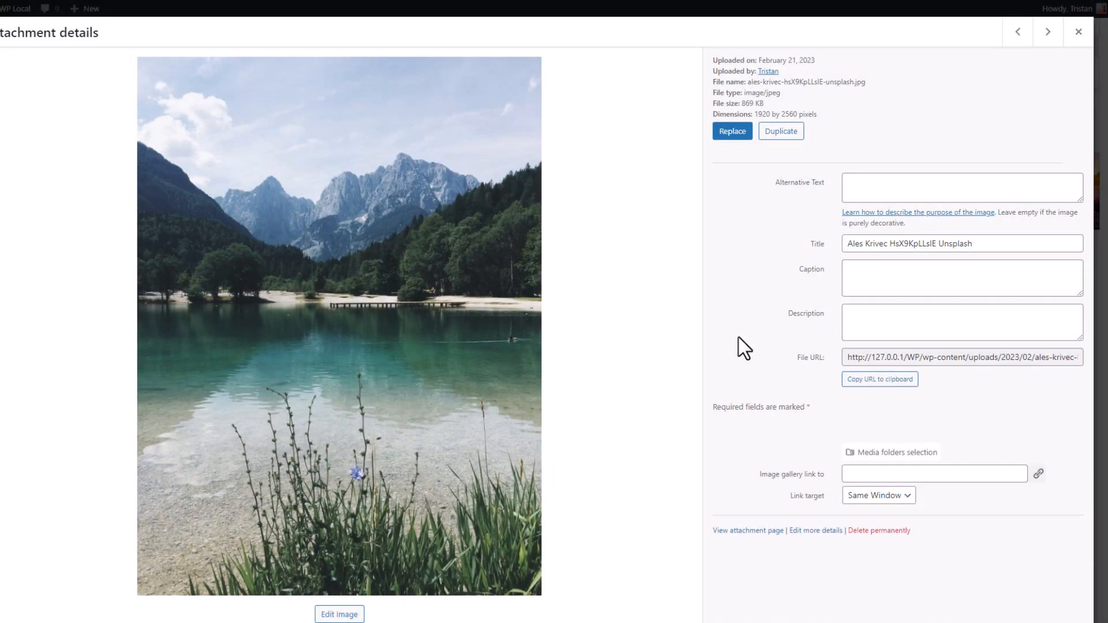
{"action": "left_click", "coordinate": [1076, 35]}
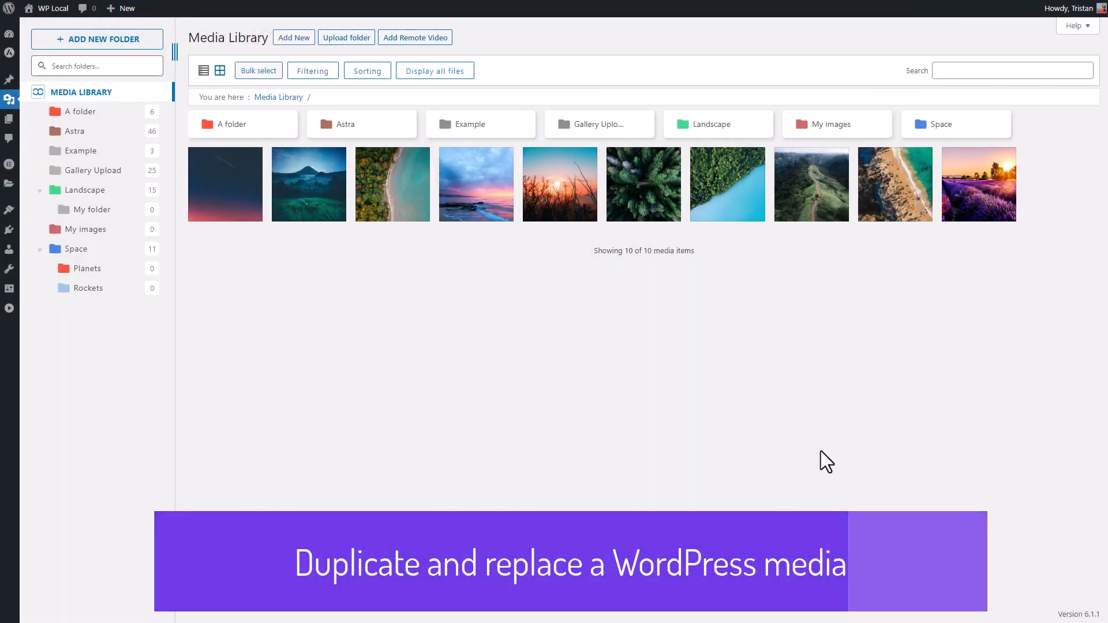
- Preview the forest-and-lake image details, then switch on Override file and Duplicate file in Main Settings
{"action": "left_click", "coordinate": [714, 218]}
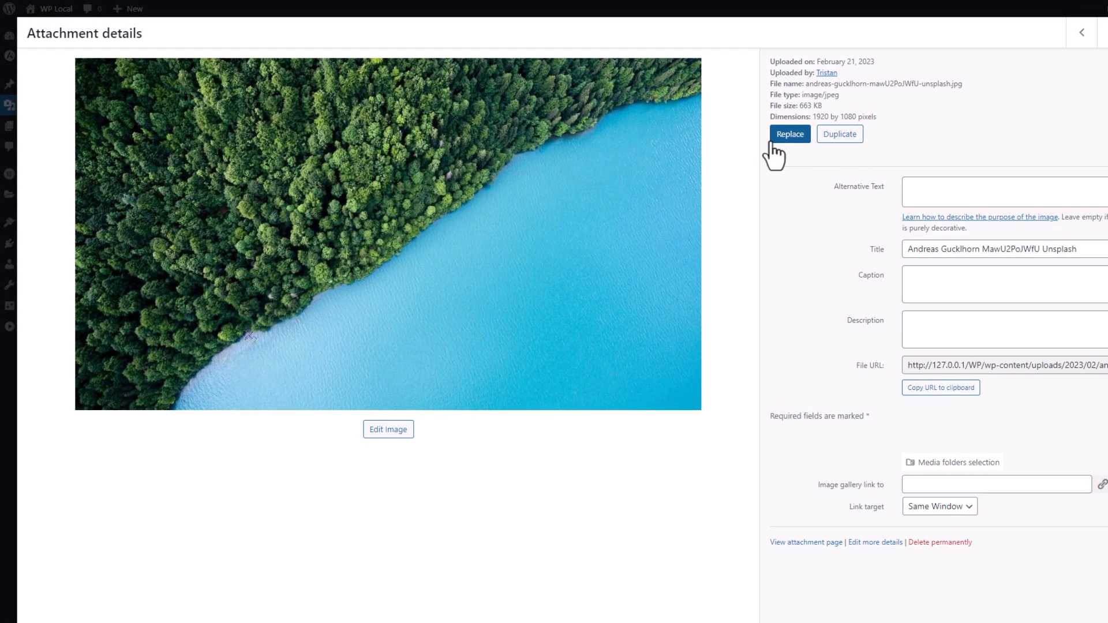
{"action": "left_click", "coordinate": [1102, 34]}
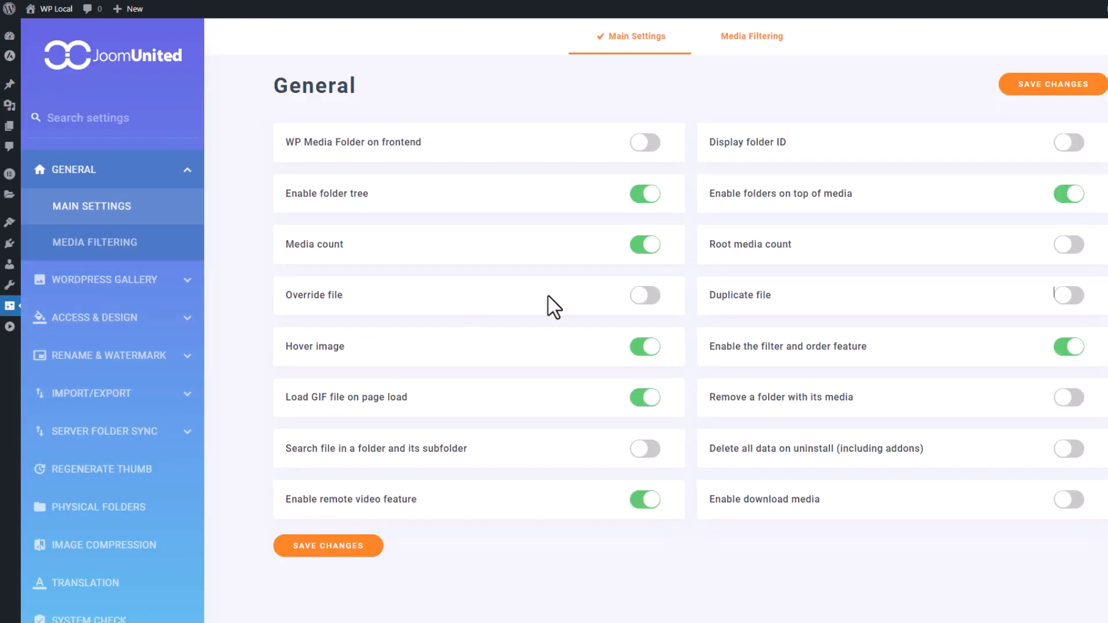
{"action": "mouse_move", "coordinate": [309, 300]}
{"action": "left_click", "coordinate": [646, 297]}
{"action": "mouse_move", "coordinate": [725, 304]}
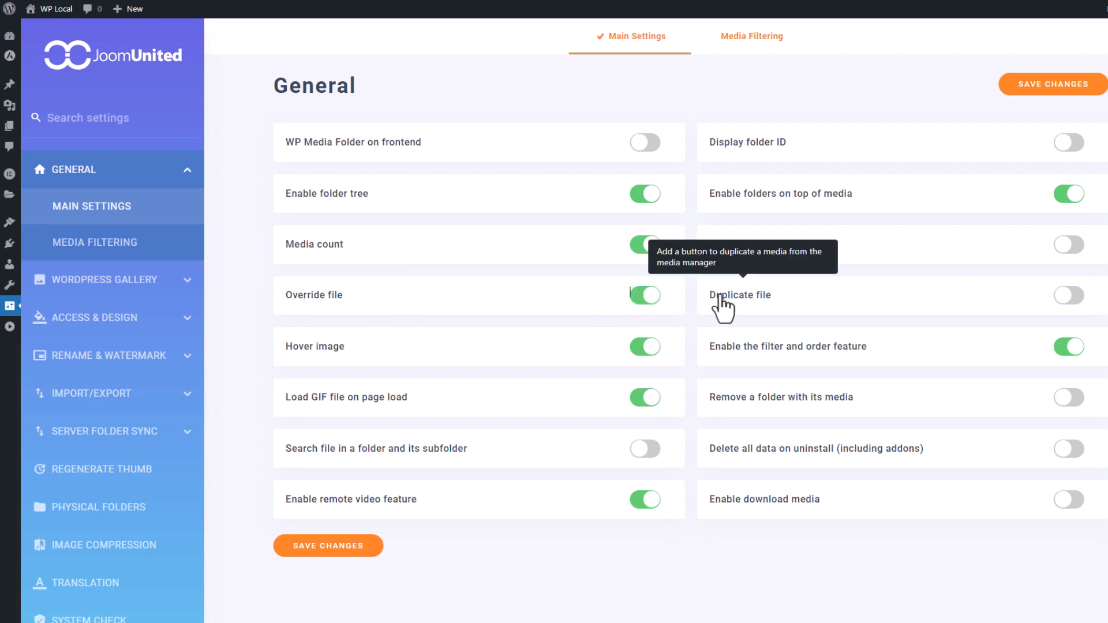
{"action": "left_click", "coordinate": [1070, 295]}
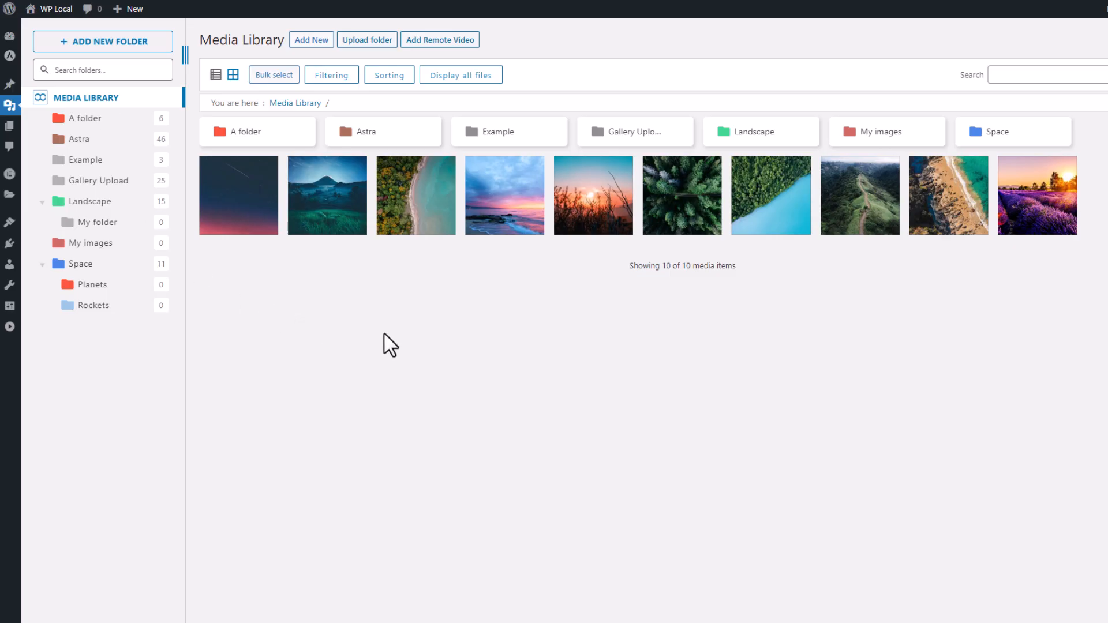
- Duplicate the forest-and-lake image, then open the new first thumbnail's attachment details
{"action": "left_click", "coordinate": [773, 222]}
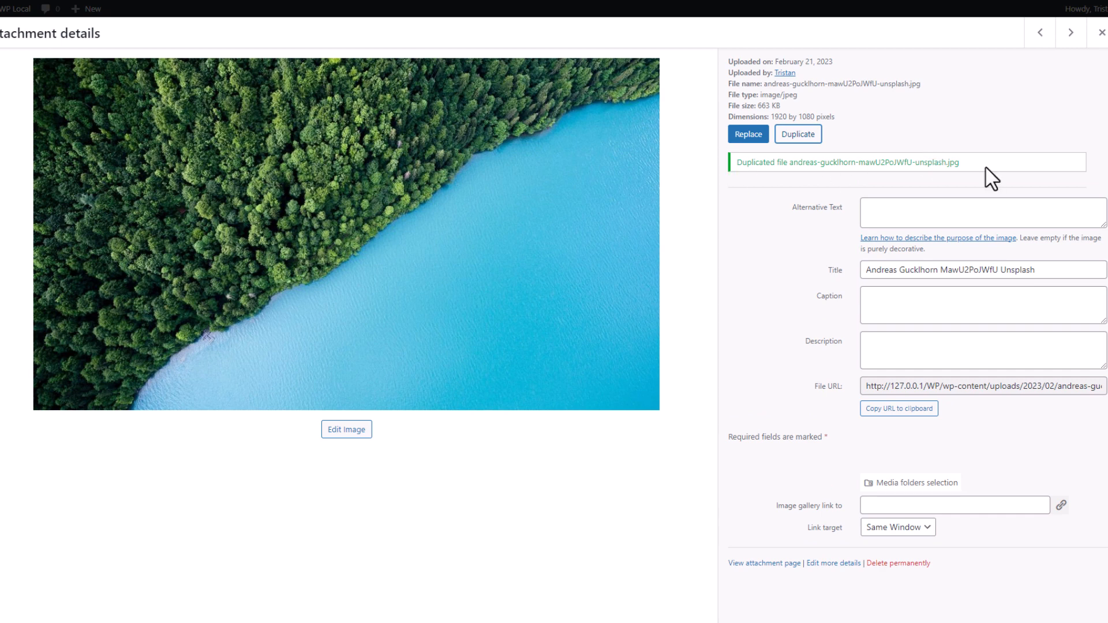
{"action": "left_click", "coordinate": [1101, 34]}
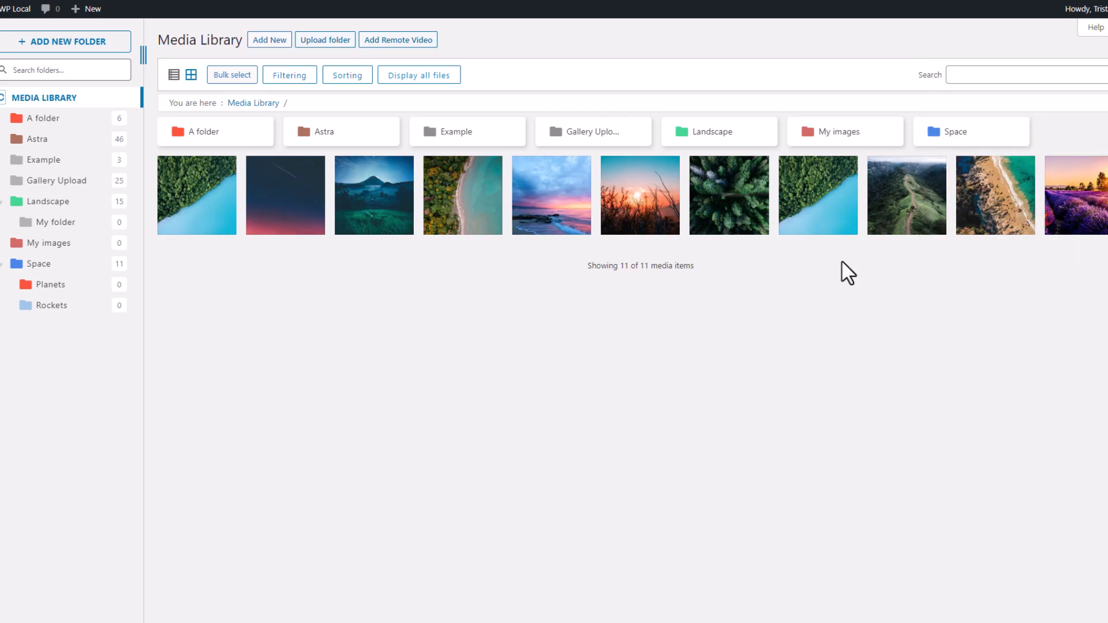
{"action": "mouse_move", "coordinate": [179, 218]}
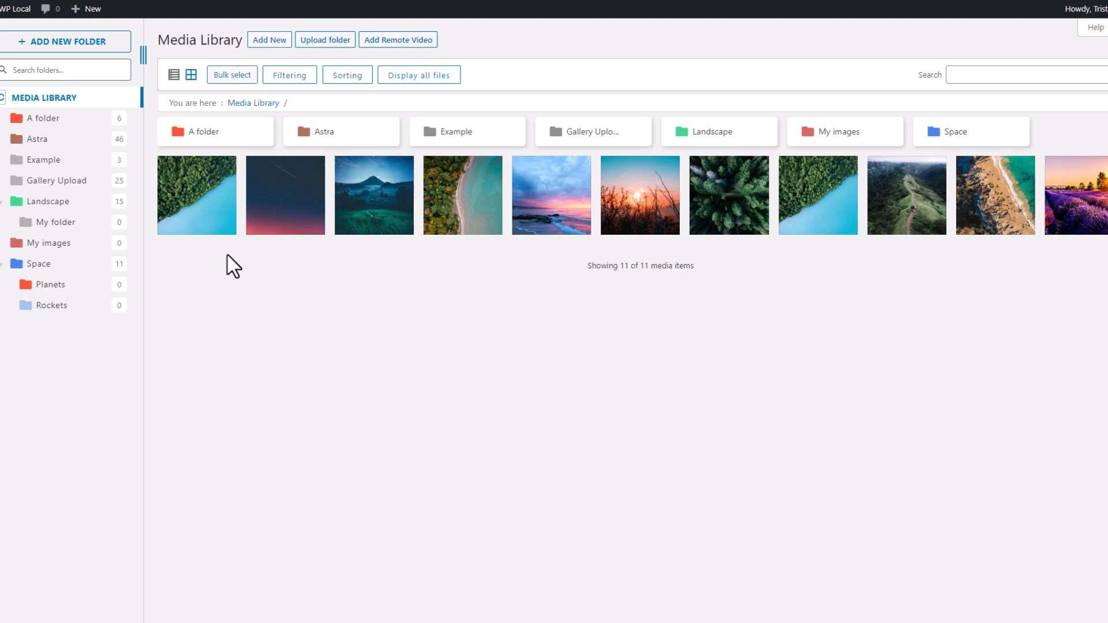
{"action": "left_click", "coordinate": [203, 218]}
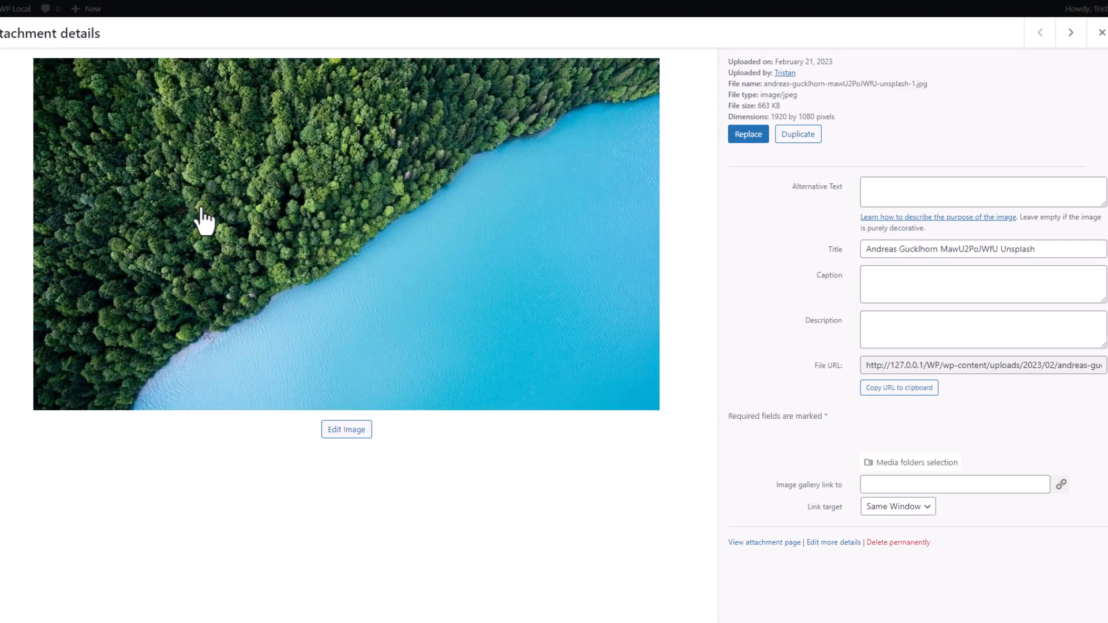
- Replace the duplicated copy's file with the Milky Way photo and close its details
{"action": "left_click", "coordinate": [756, 137]}
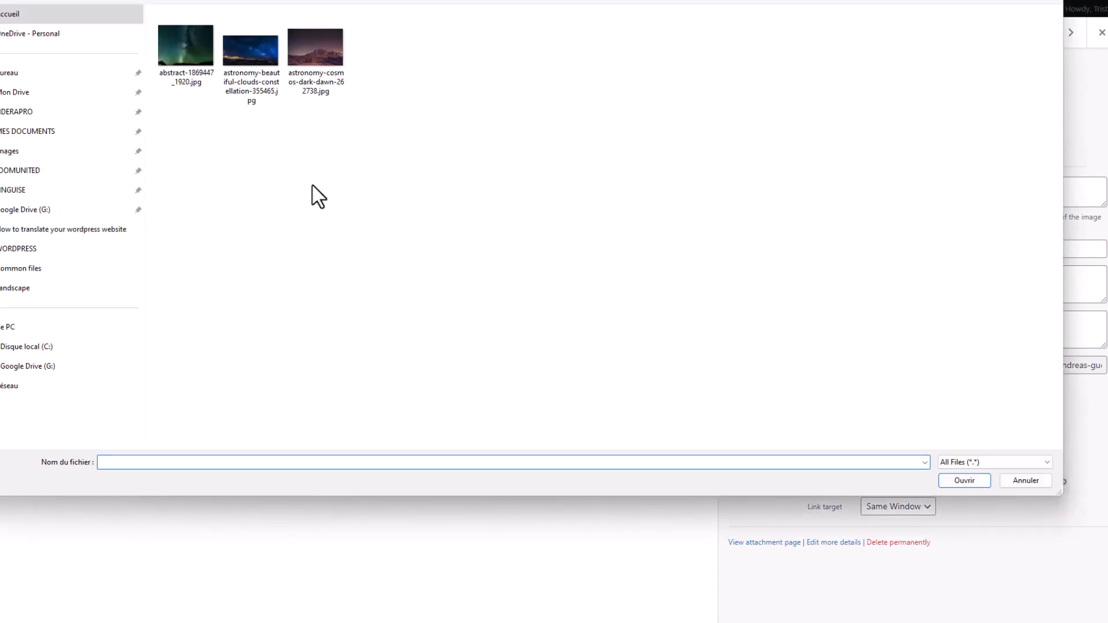
{"action": "double_click", "coordinate": [174, 57]}
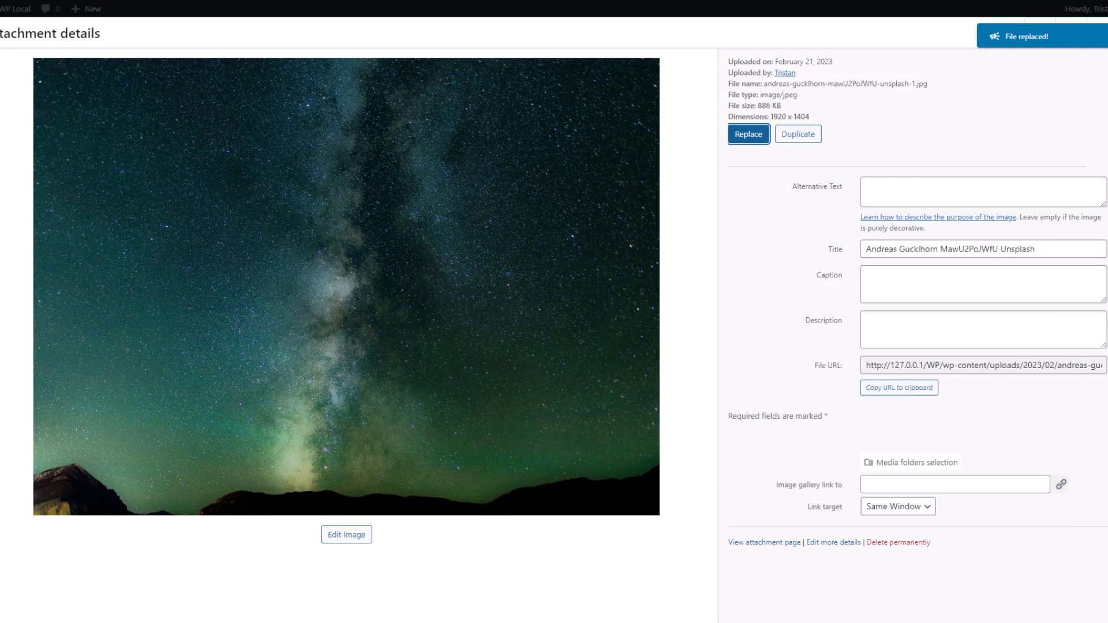
{"action": "left_click", "coordinate": [1098, 33]}
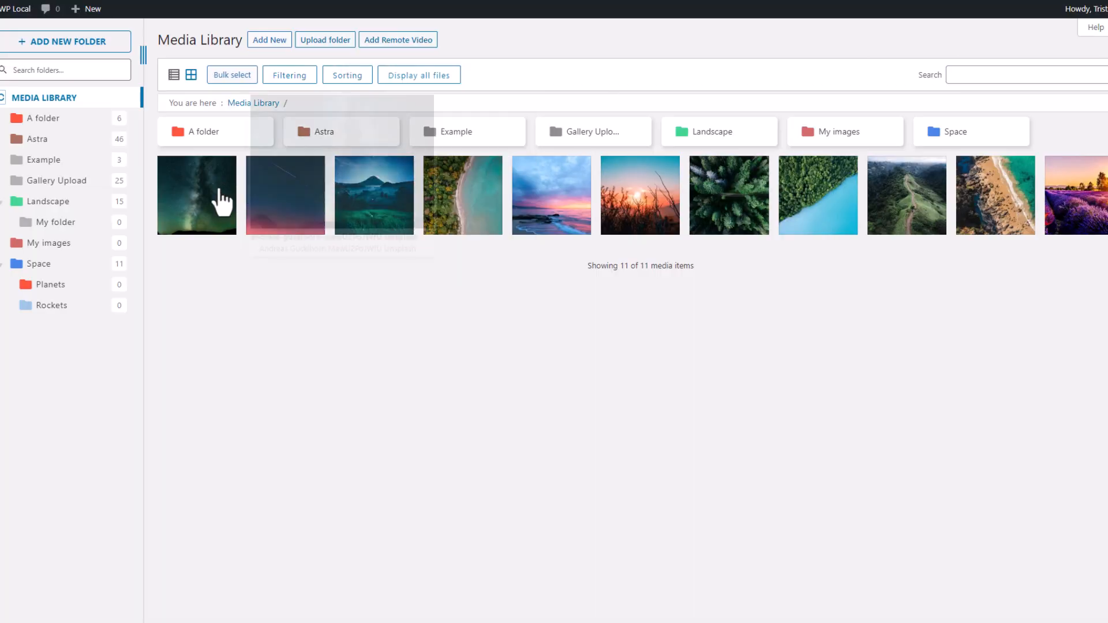
- Reopen the starry-sky image's details and check its File URL, 663 KB, 1920×1080
{"action": "mouse_move", "coordinate": [200, 207]}
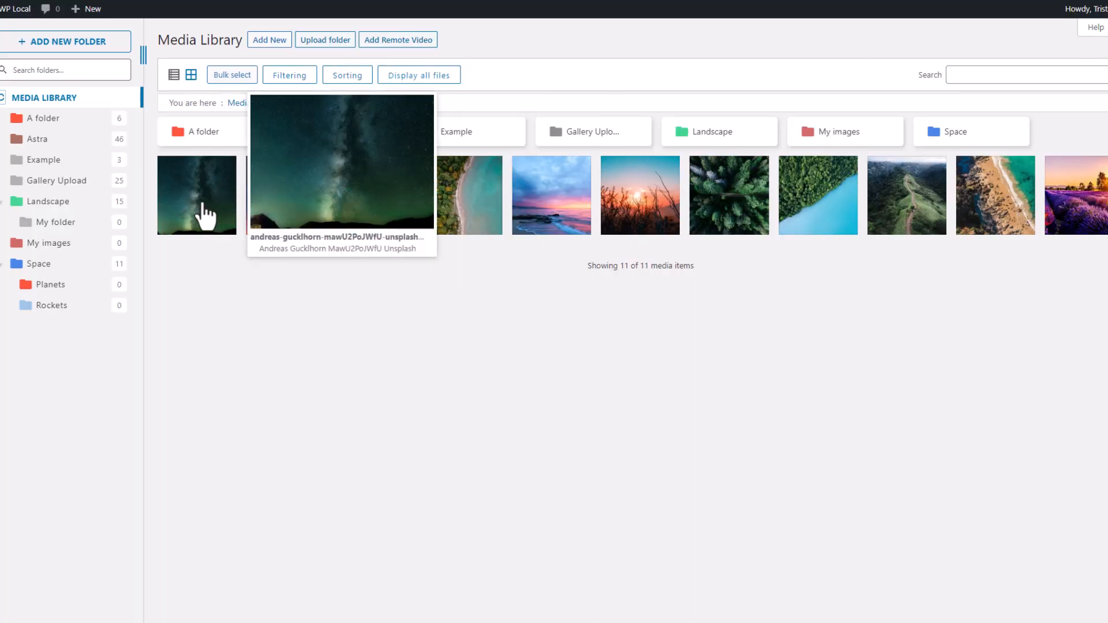
{"action": "left_click", "coordinate": [205, 218]}
{"action": "left_click_drag", "start_coordinate": [1041, 375], "coordinate": [1105, 366]}
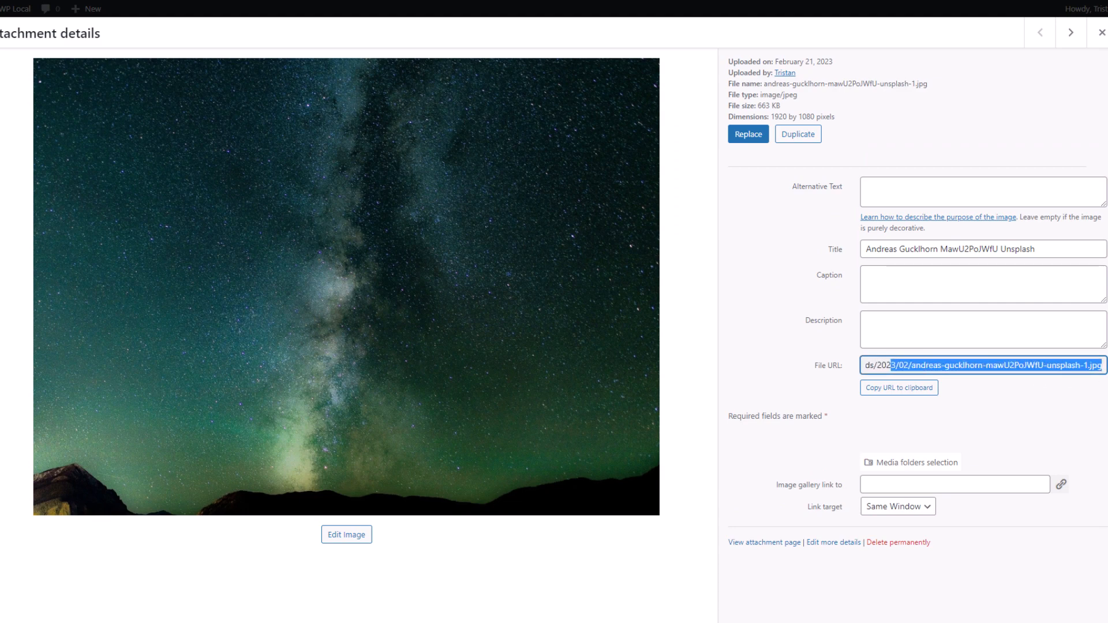
{"action": "left_click", "coordinate": [1024, 414]}
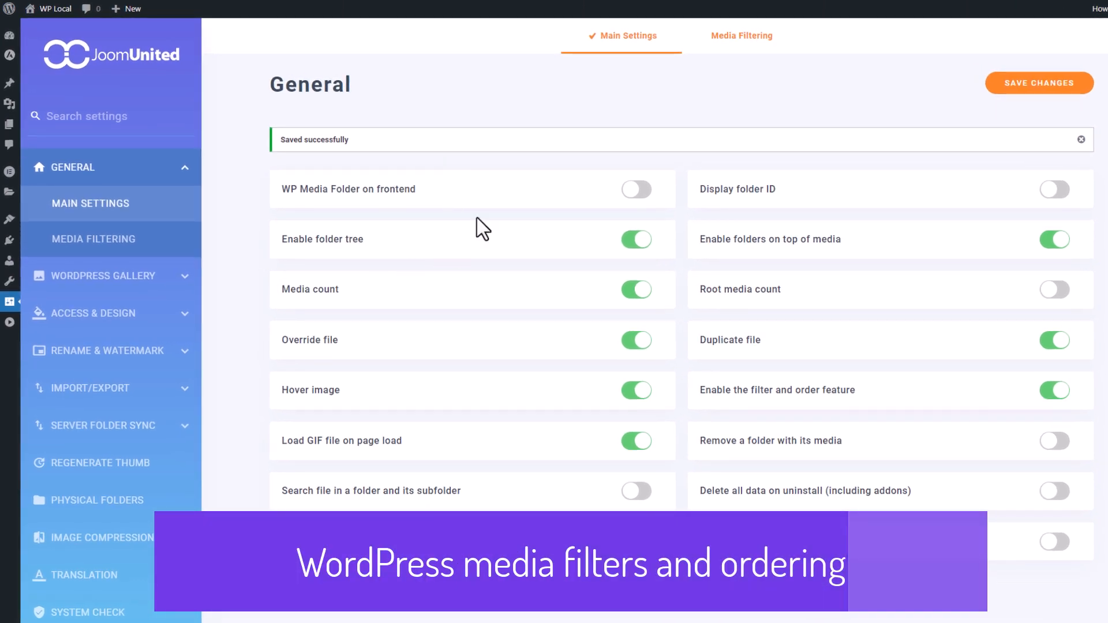
- Review the Media Filtering settings' default size and weight ranges
{"action": "left_click", "coordinate": [132, 241]}
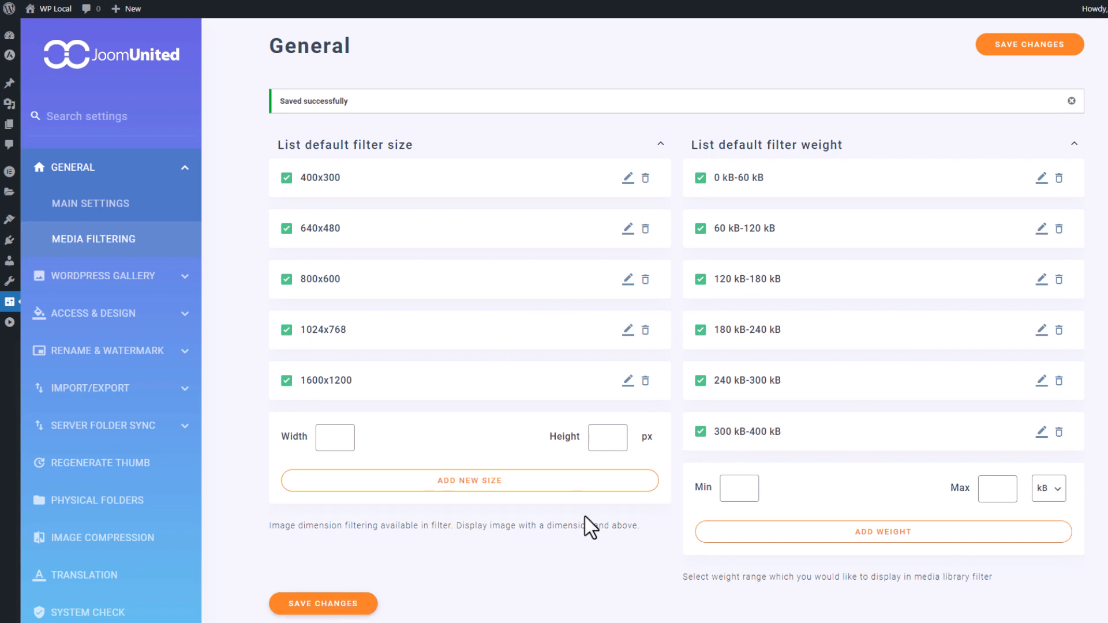
{"action": "scroll", "coordinate": [603, 462], "scroll_direction": "up", "scroll_amount": 2}
{"action": "scroll", "coordinate": [640, 323], "scroll_direction": "down", "scroll_amount": 2}
{"action": "scroll", "coordinate": [458, 179], "scroll_direction": "up", "scroll_amount": 1}
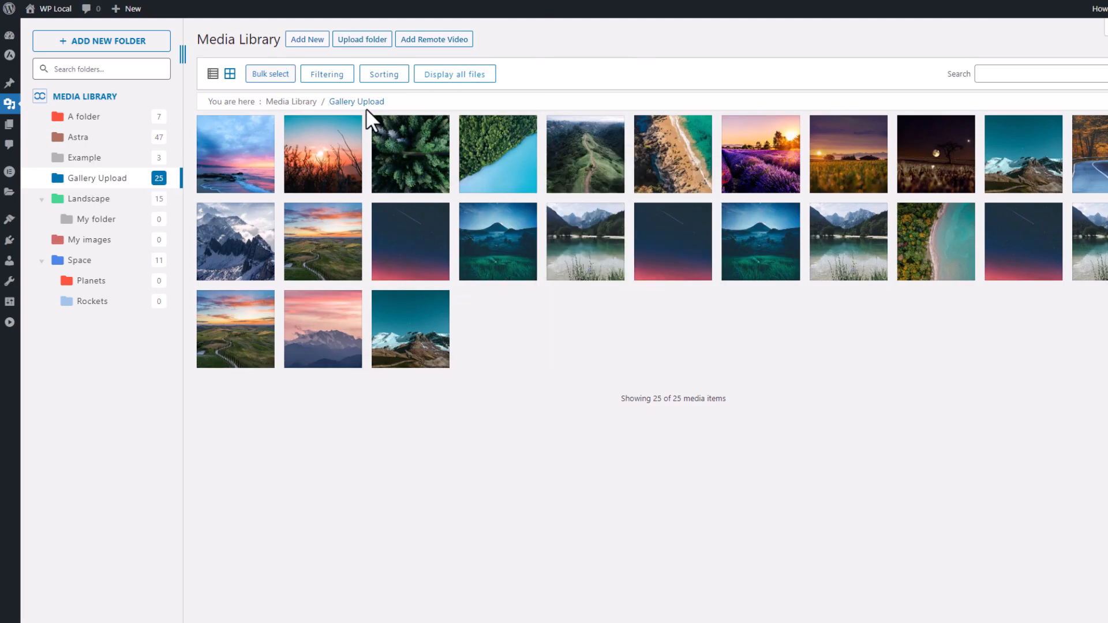
{"action": "left_click", "coordinate": [325, 75]}
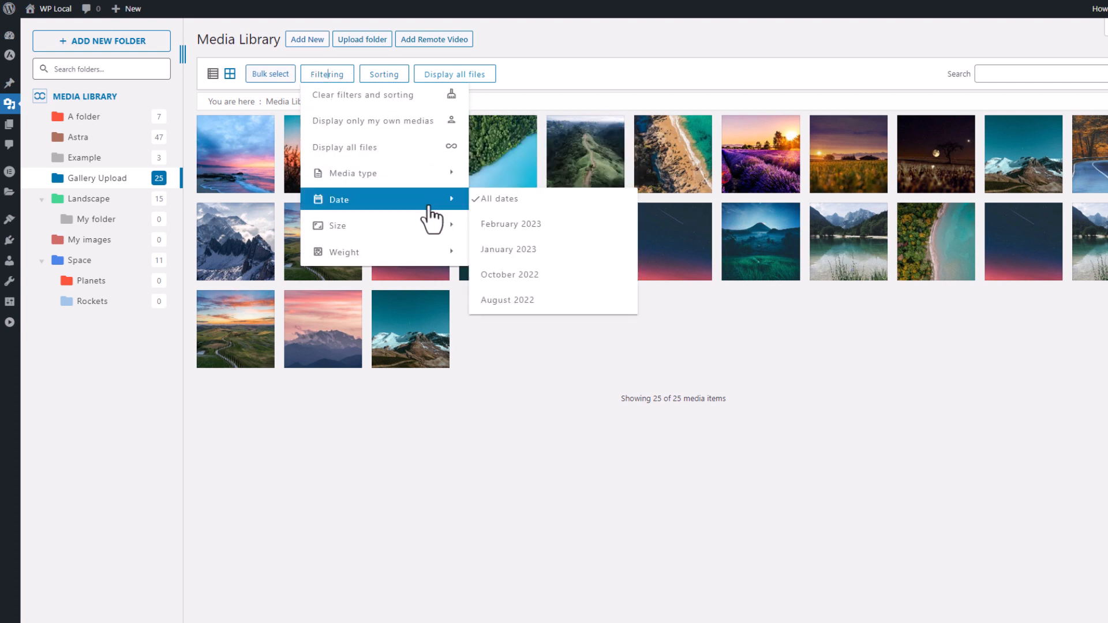
{"action": "mouse_move", "coordinate": [431, 235]}
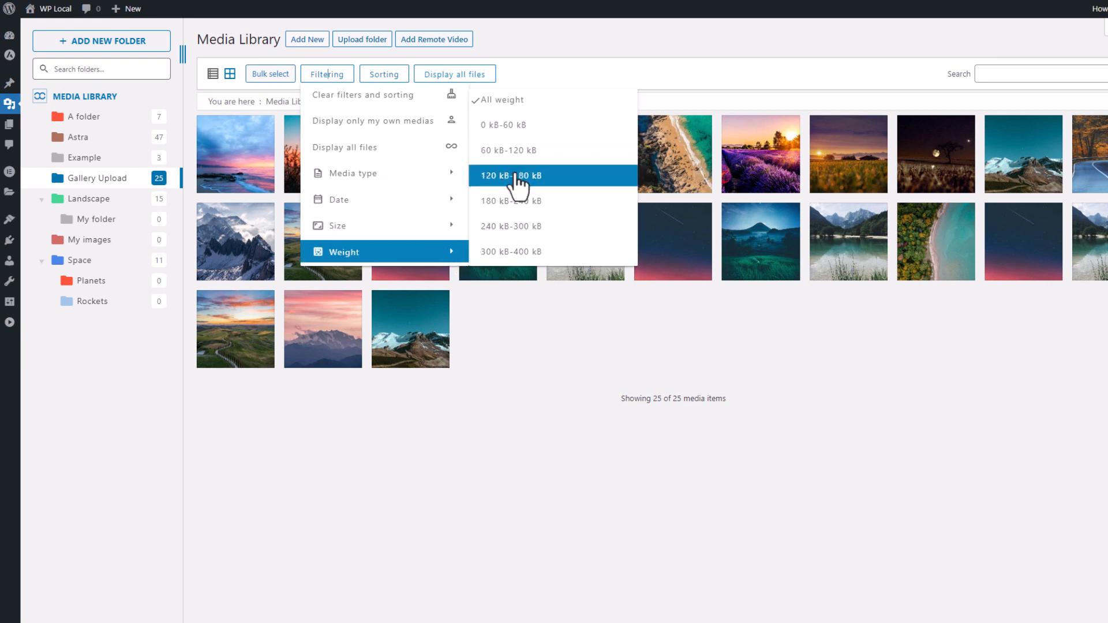
{"action": "left_click", "coordinate": [507, 230]}
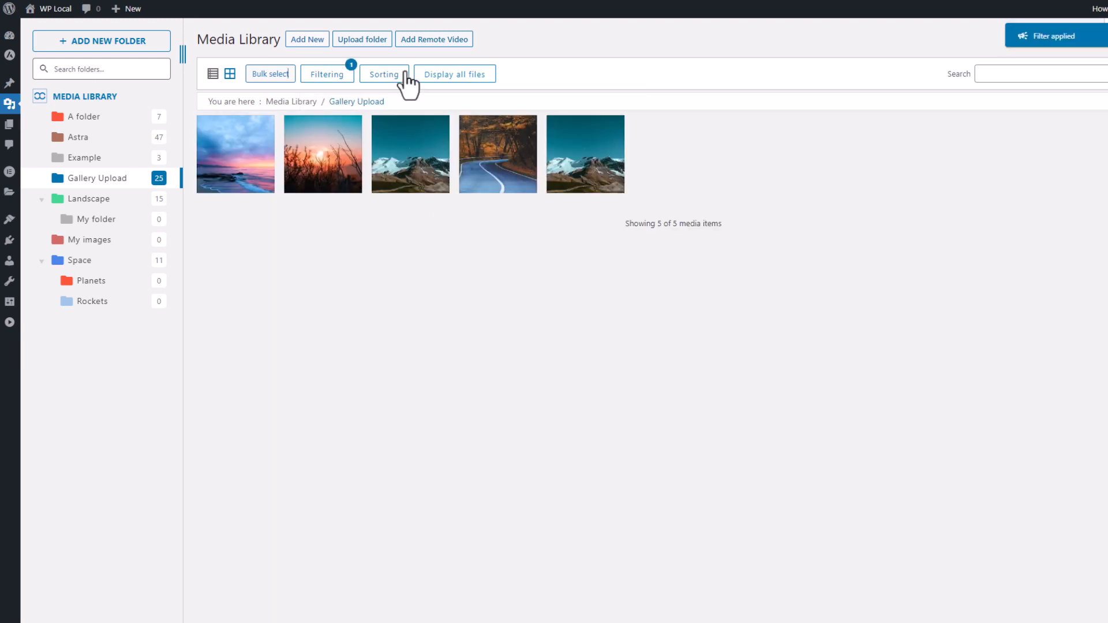
{"action": "left_click", "coordinate": [346, 76]}
{"action": "left_click", "coordinate": [384, 95]}
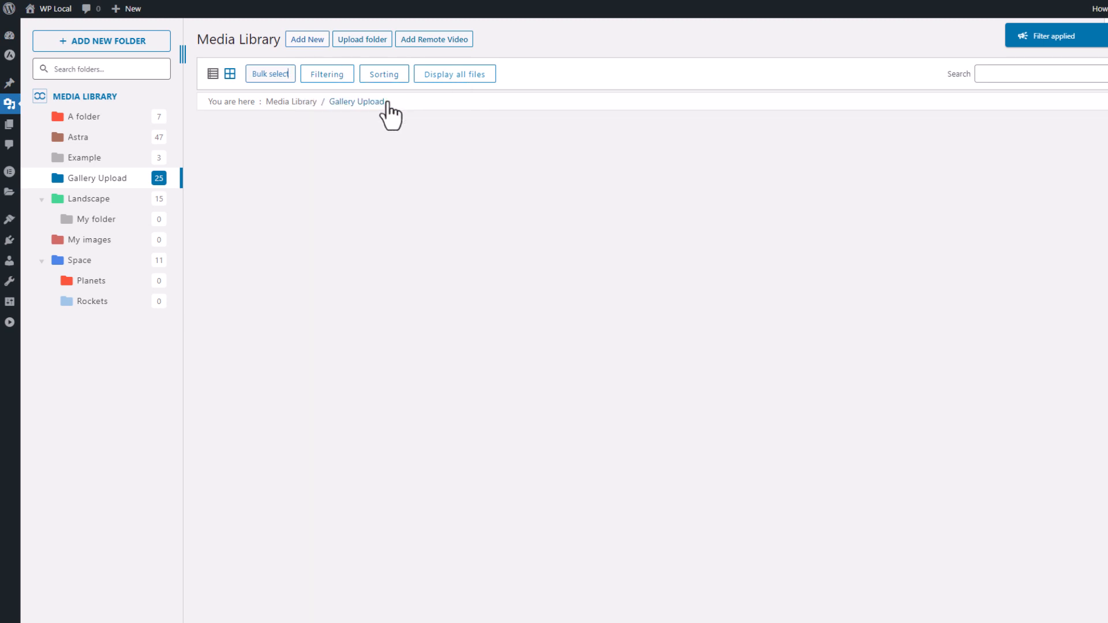
{"action": "left_click", "coordinate": [334, 78]}
{"action": "mouse_move", "coordinate": [443, 201]}
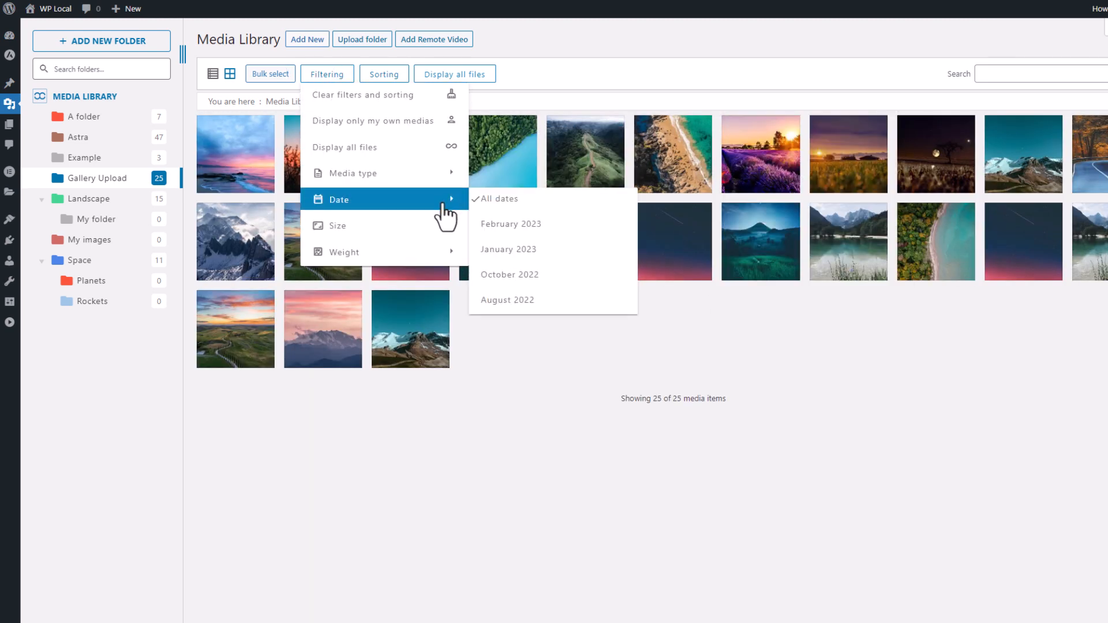
{"action": "mouse_move", "coordinate": [436, 167]}
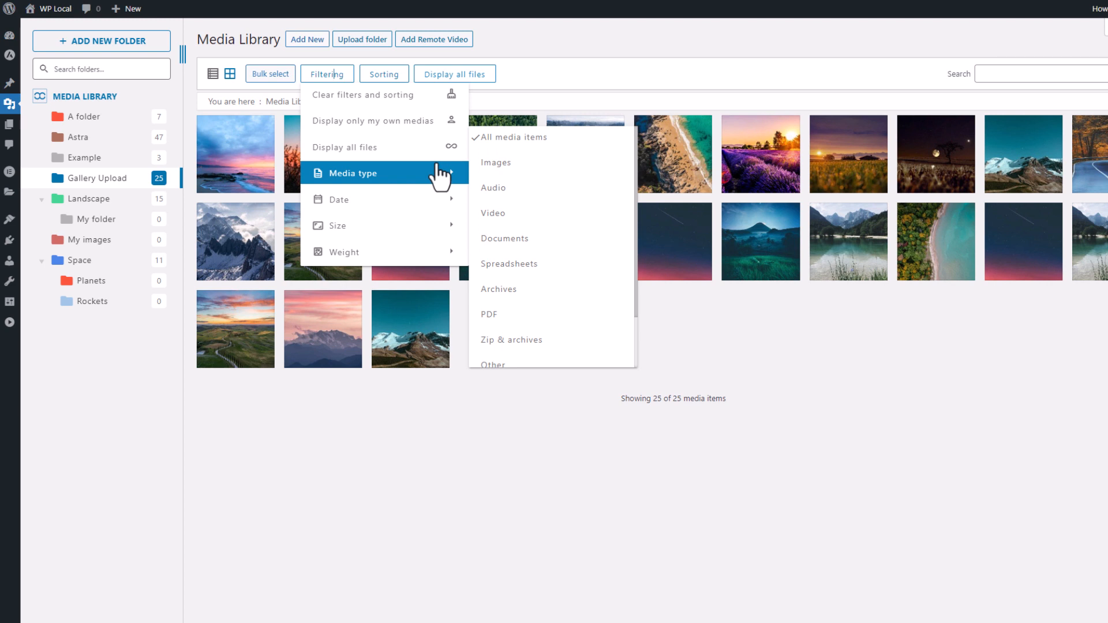
{"action": "left_click", "coordinate": [379, 75]}
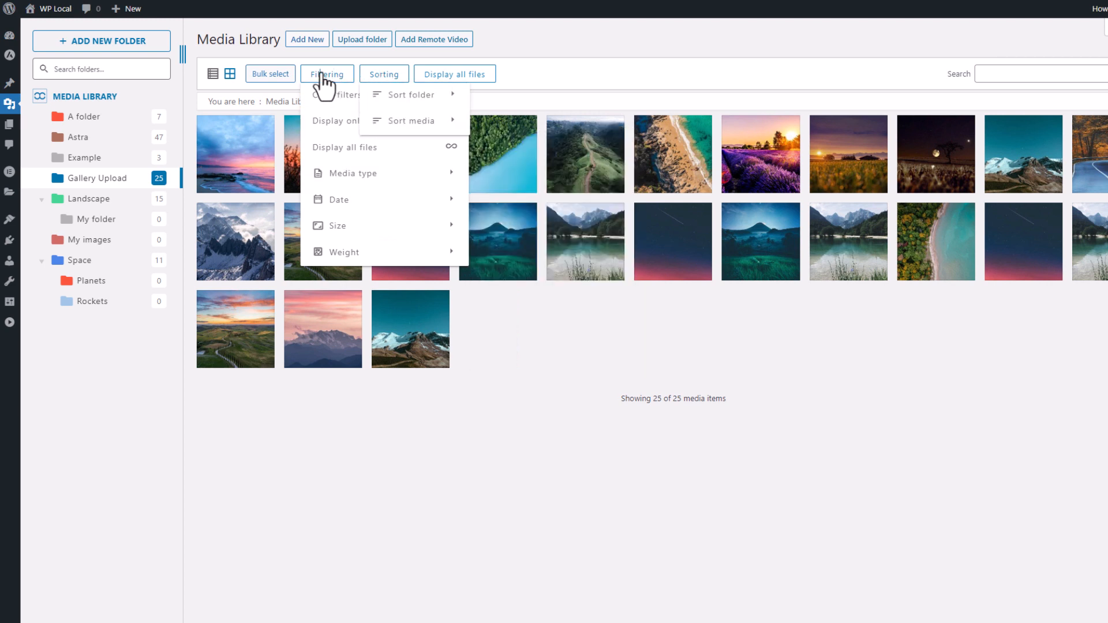
{"action": "left_click", "coordinate": [555, 62]}
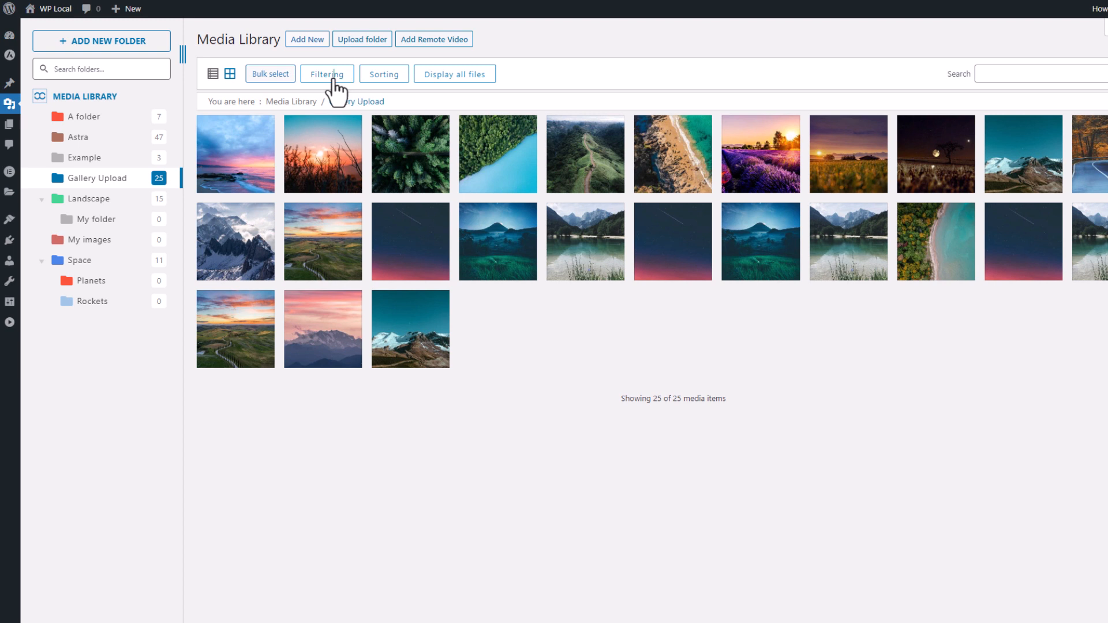
{"action": "left_click", "coordinate": [336, 86]}
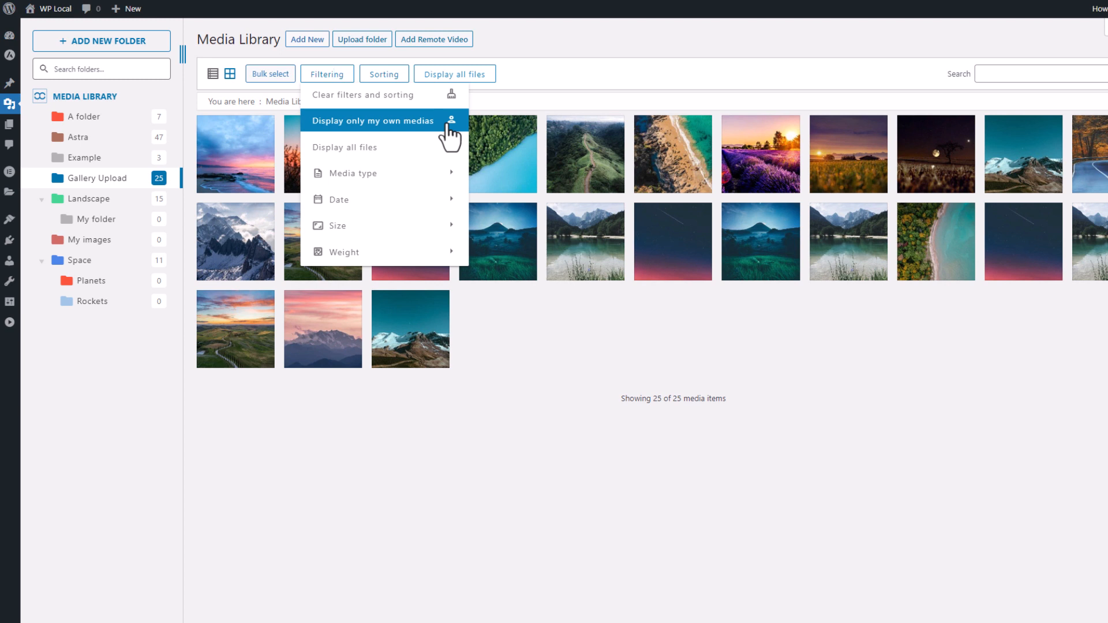
{"action": "right_click", "coordinate": [100, 184]}
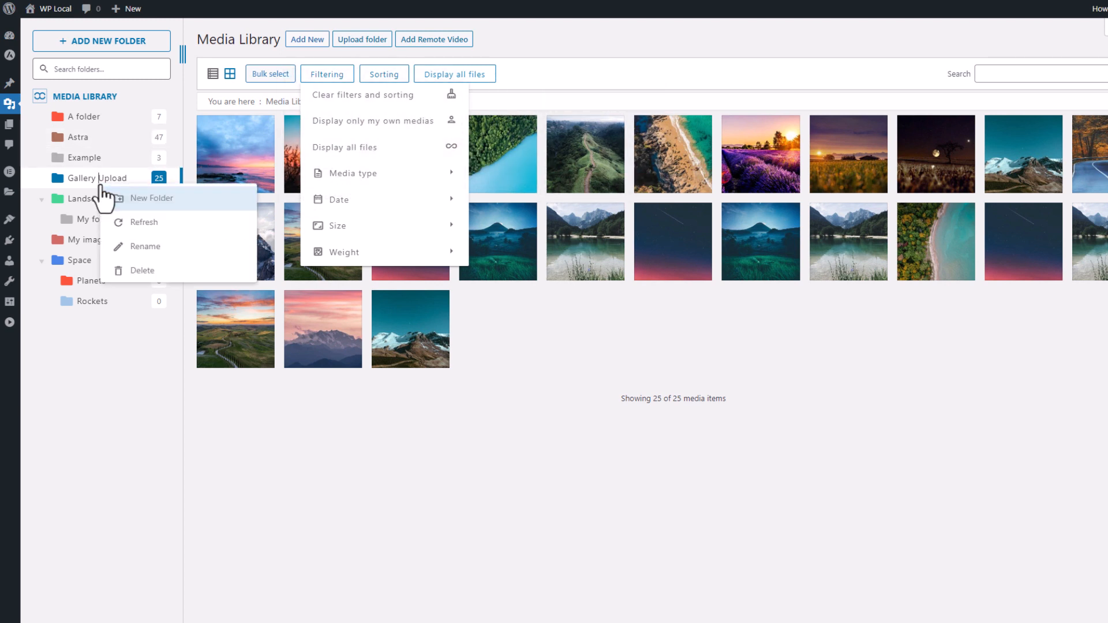
{"action": "left_click", "coordinate": [151, 319]}
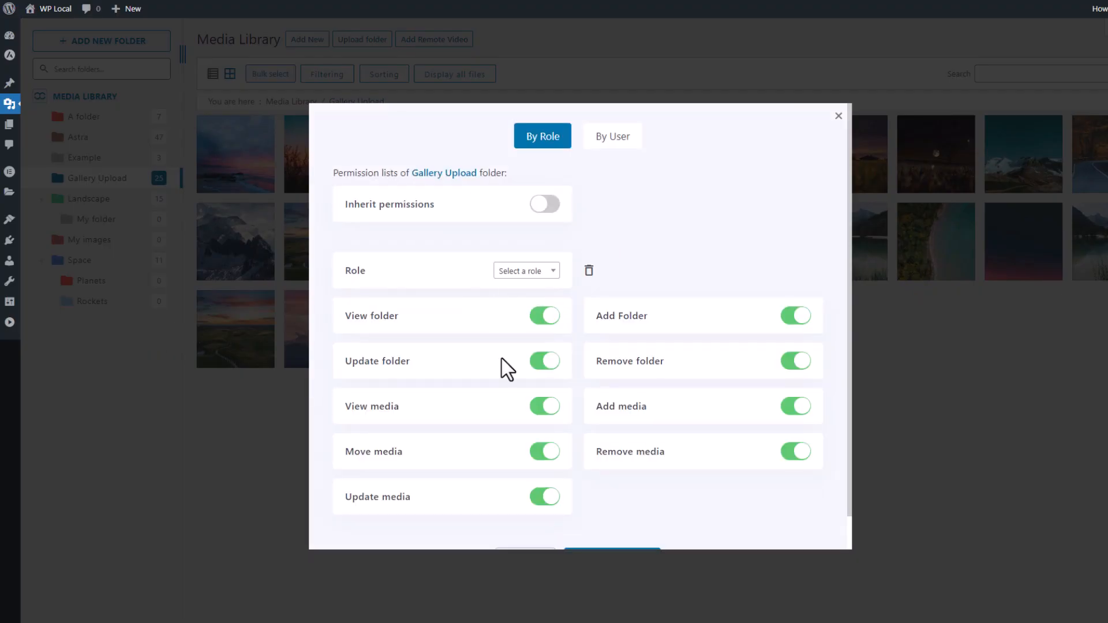
{"action": "left_click", "coordinate": [838, 116]}
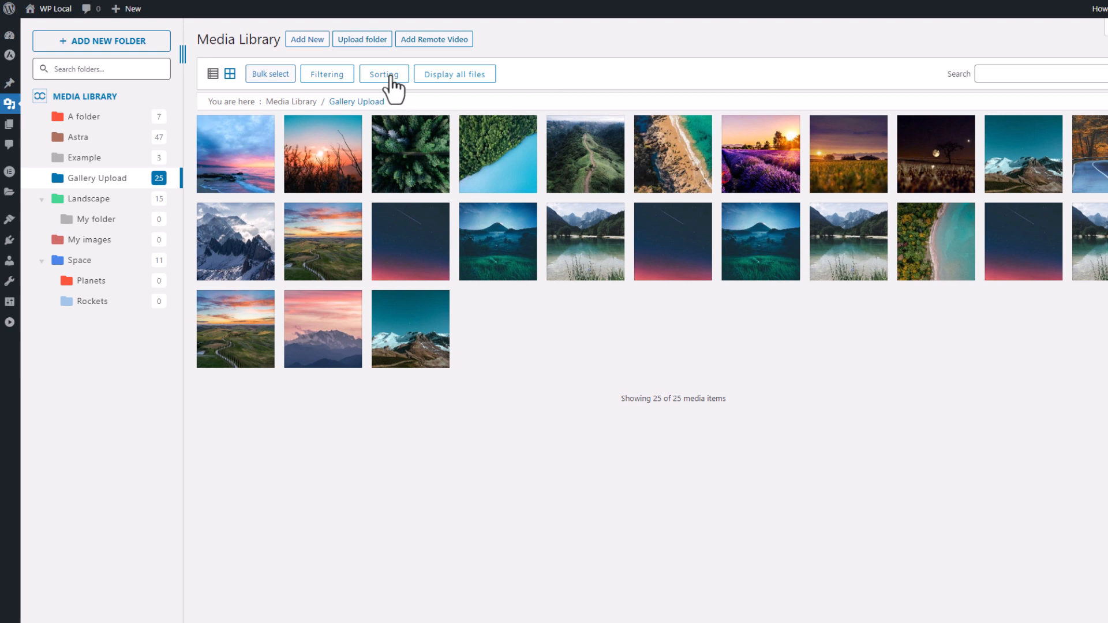
- Set the Example folder to custom order with the purple mountain image first, then show Astra
{"action": "left_click", "coordinate": [113, 159]}
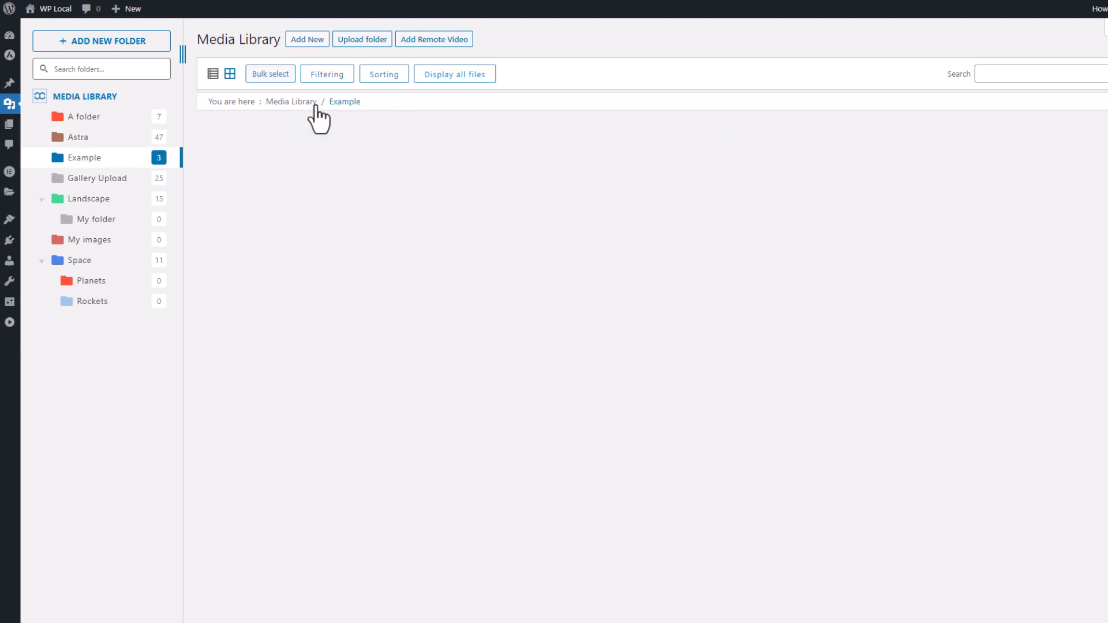
{"action": "left_click", "coordinate": [384, 76]}
{"action": "mouse_move", "coordinate": [417, 97]}
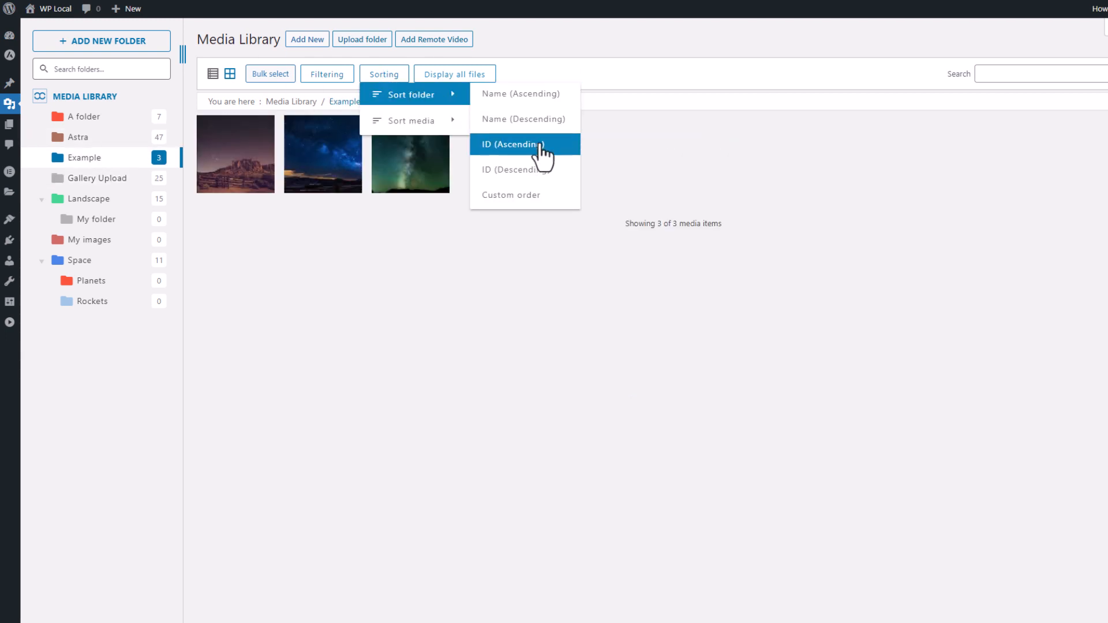
{"action": "mouse_move", "coordinate": [433, 122]}
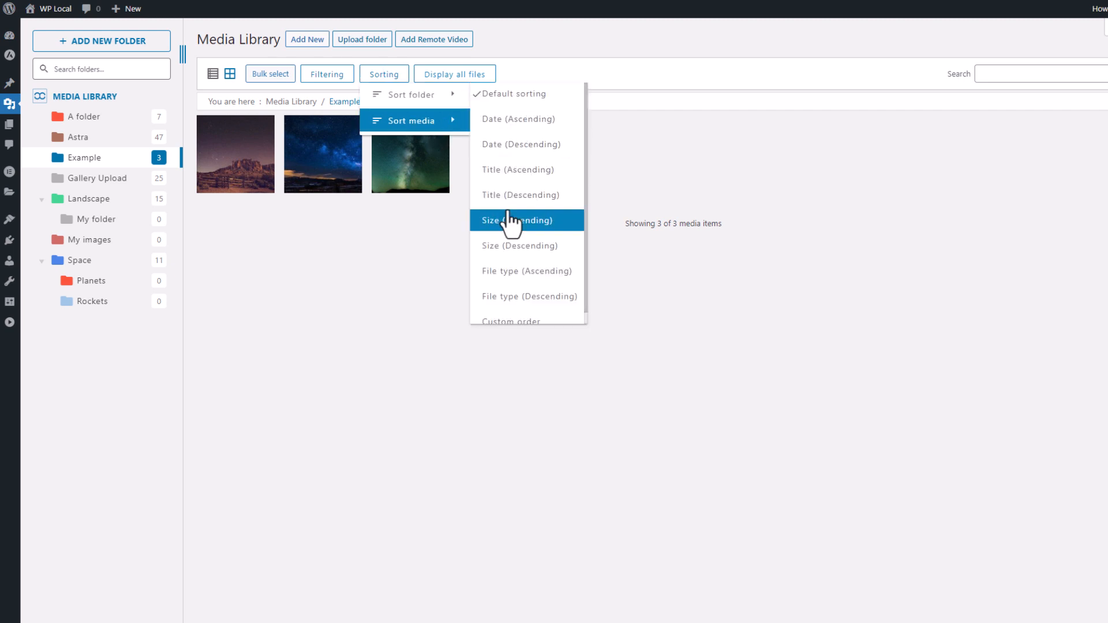
{"action": "left_click", "coordinate": [523, 319]}
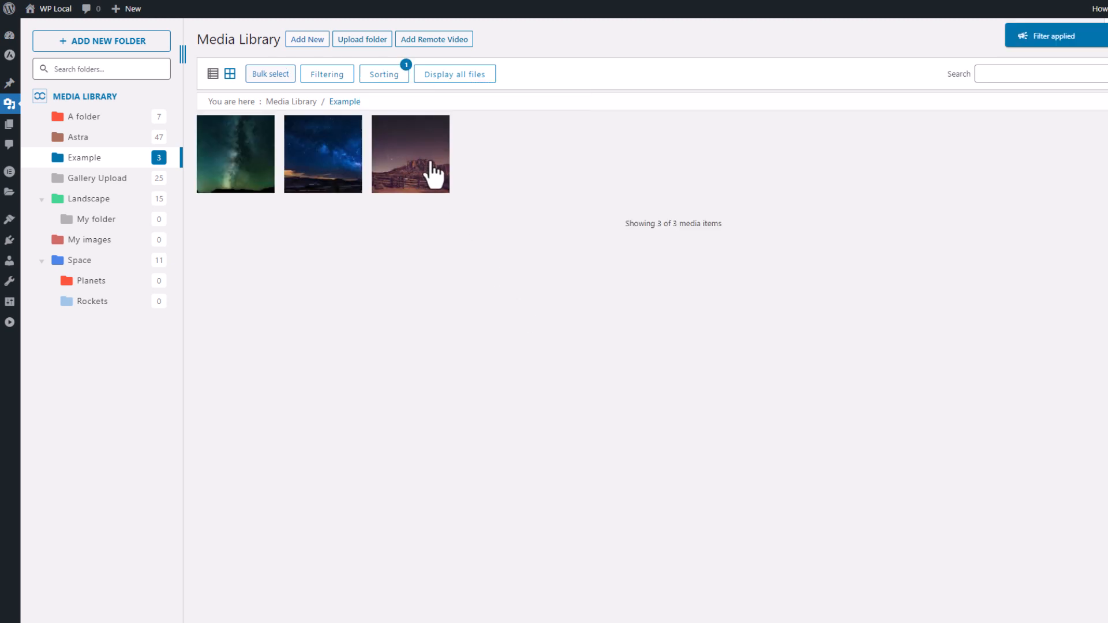
{"action": "left_click_drag", "start_coordinate": [430, 170], "coordinate": [251, 160]}
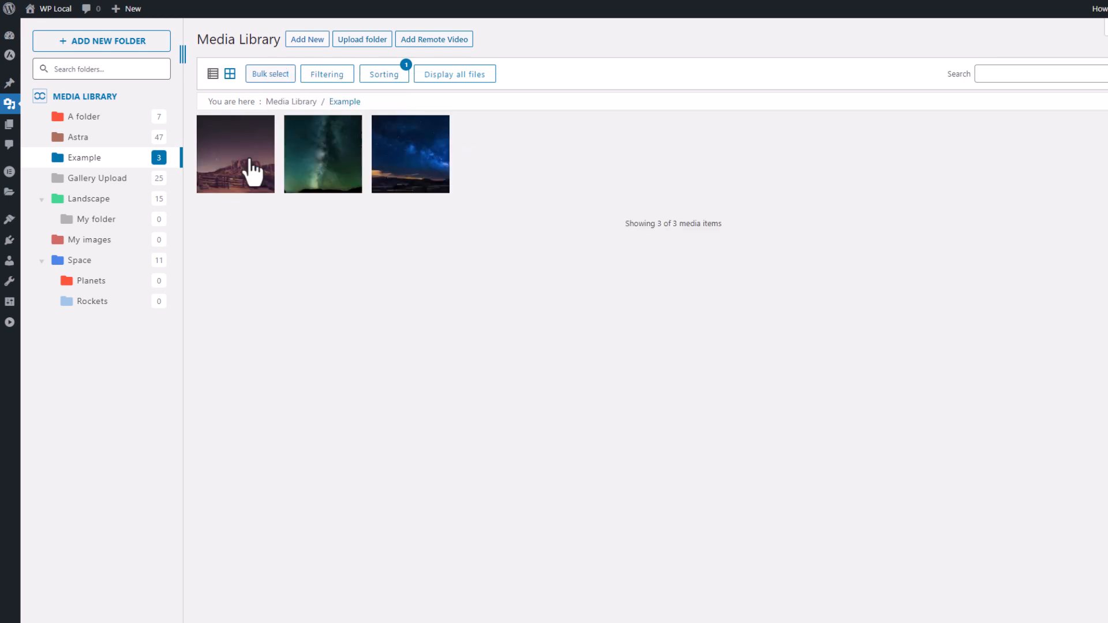
{"action": "left_click", "coordinate": [123, 142]}
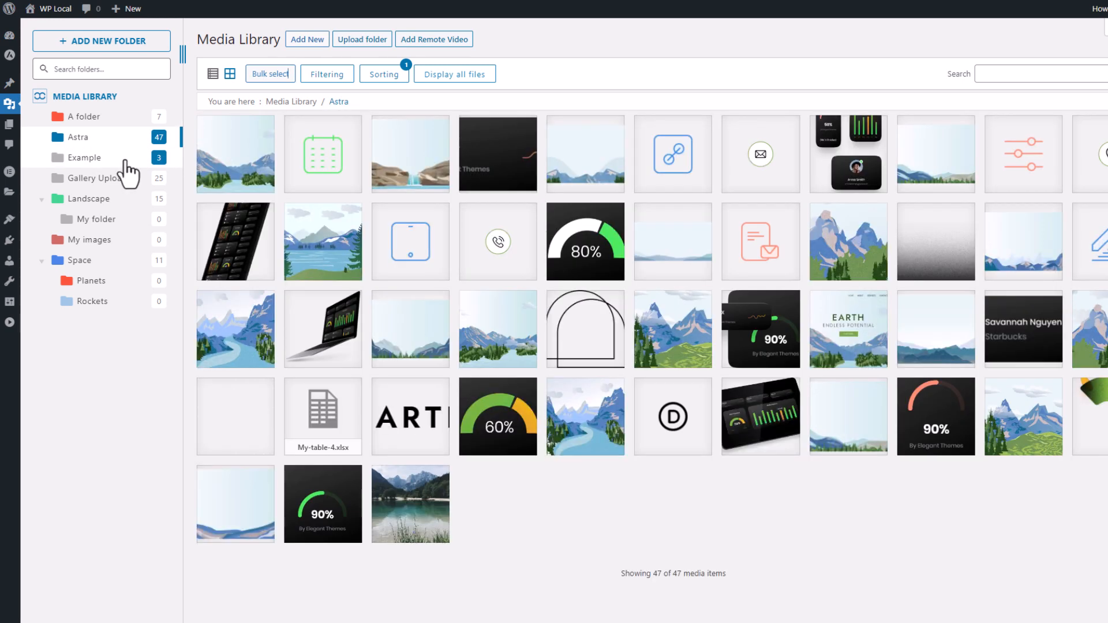
- Revisit the Example folder's custom-ordered thumbnails, then start adding a remote video by URL
{"action": "left_click", "coordinate": [126, 161]}
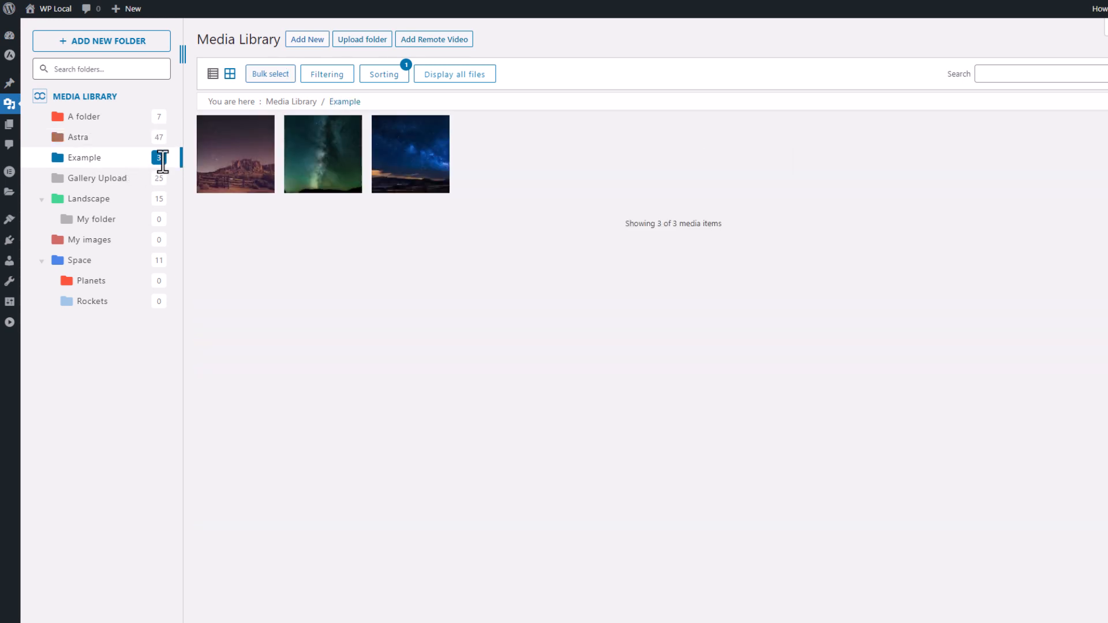
{"action": "mouse_move", "coordinate": [330, 183]}
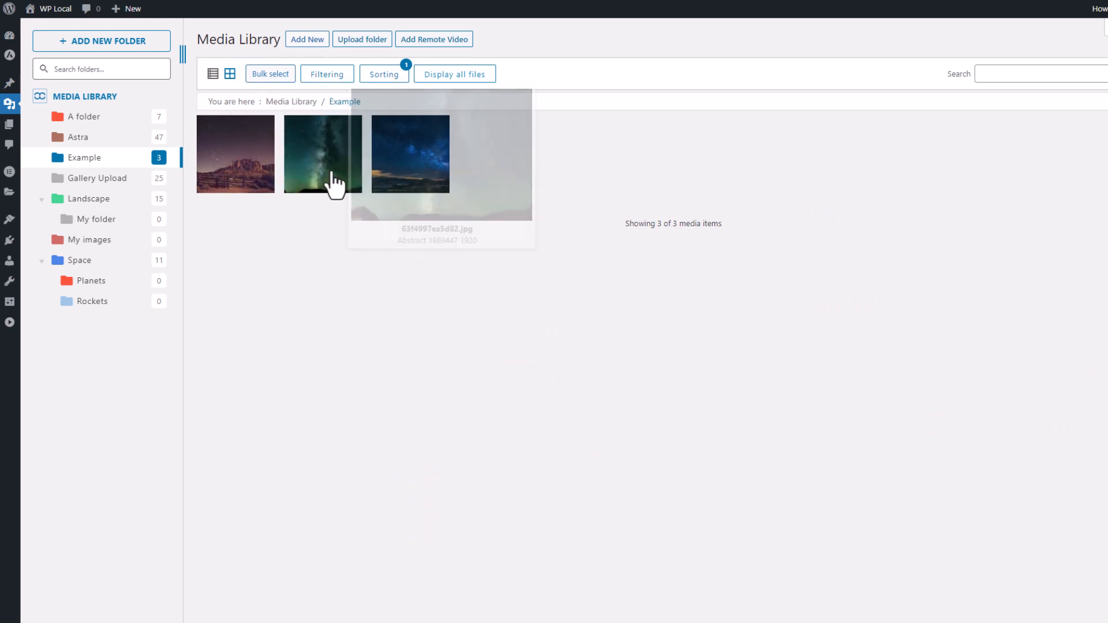
{"action": "mouse_move", "coordinate": [243, 168]}
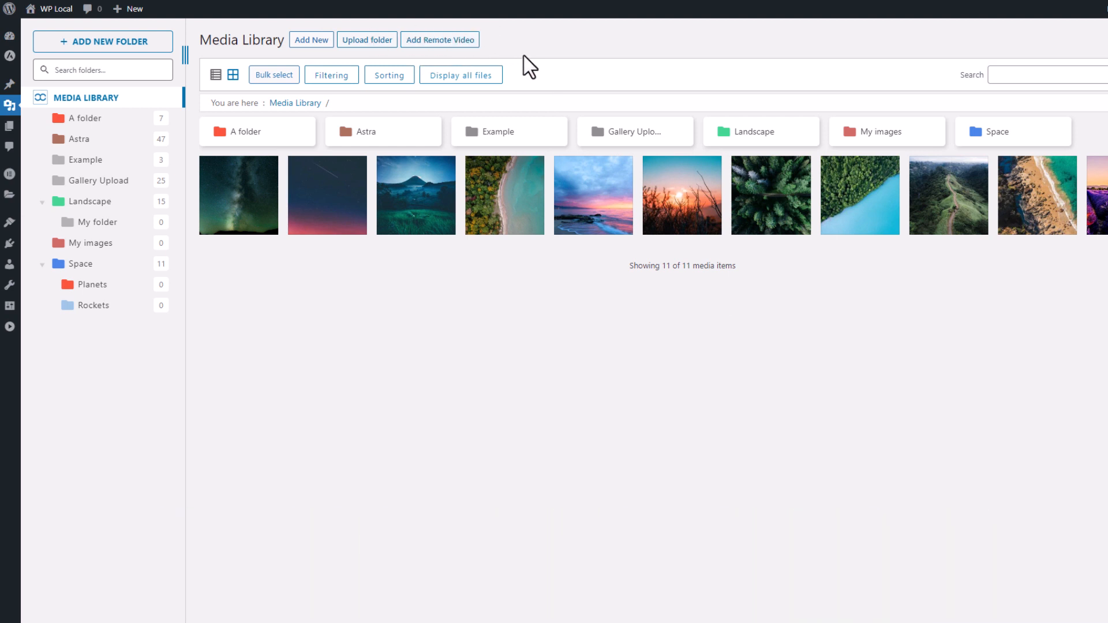
{"action": "left_click", "coordinate": [457, 40]}
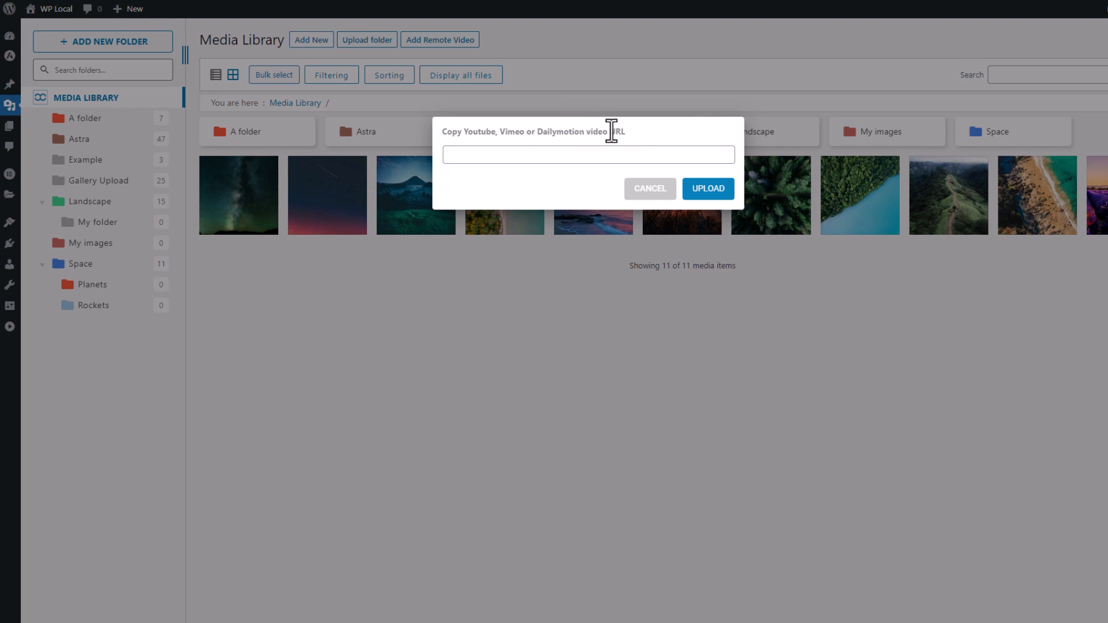
- Copy the YouTube gallery tutorial's share link and add it as a remote video
{"action": "left_click_drag", "start_coordinate": [628, 138], "coordinate": [488, 128]}
{"action": "left_click", "coordinate": [522, 132]}
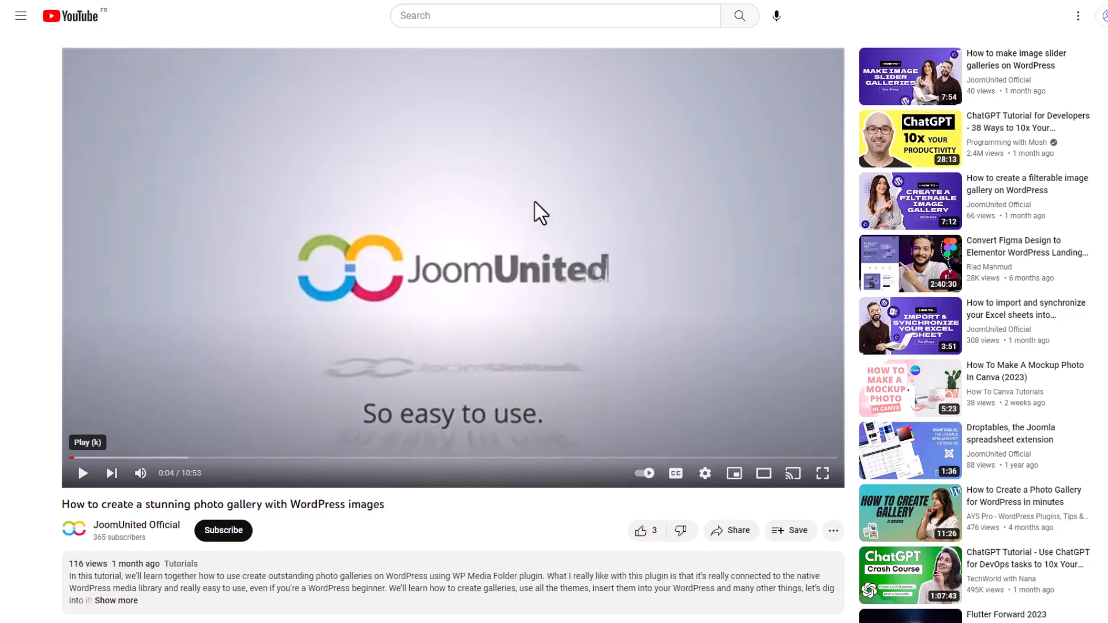
{"action": "left_click", "coordinate": [726, 530]}
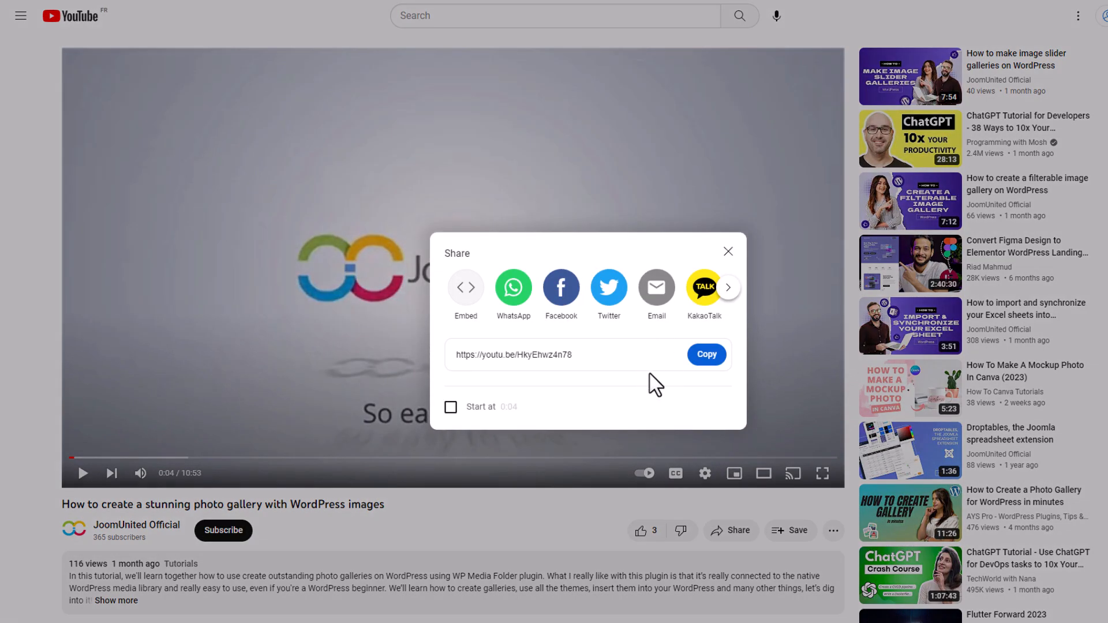
{"action": "left_click", "coordinate": [707, 354]}
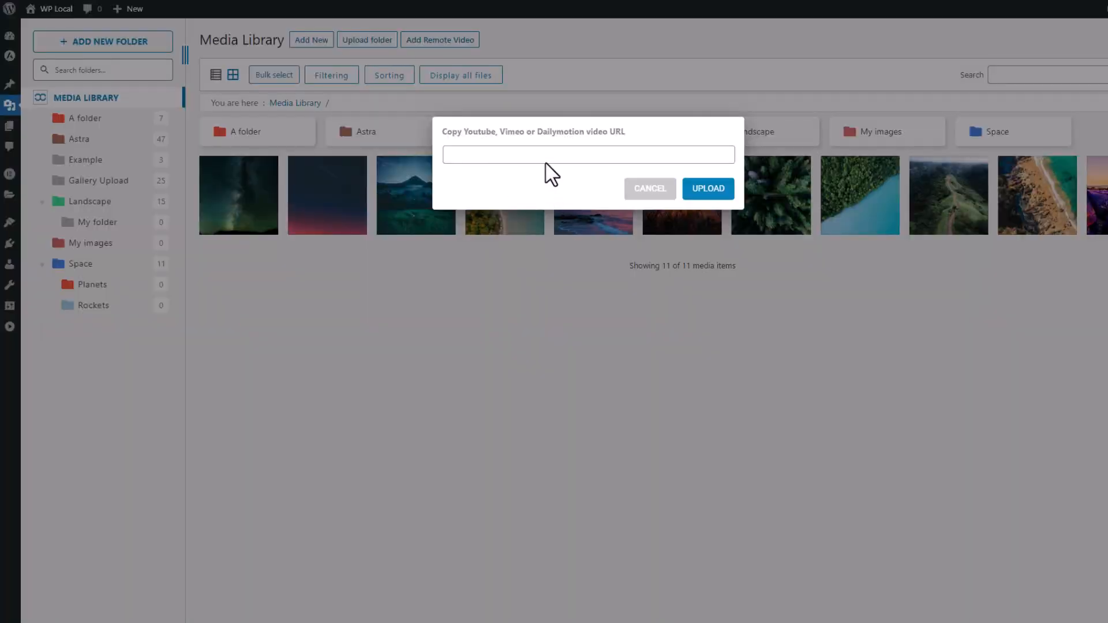
{"action": "left_click", "coordinate": [547, 159]}
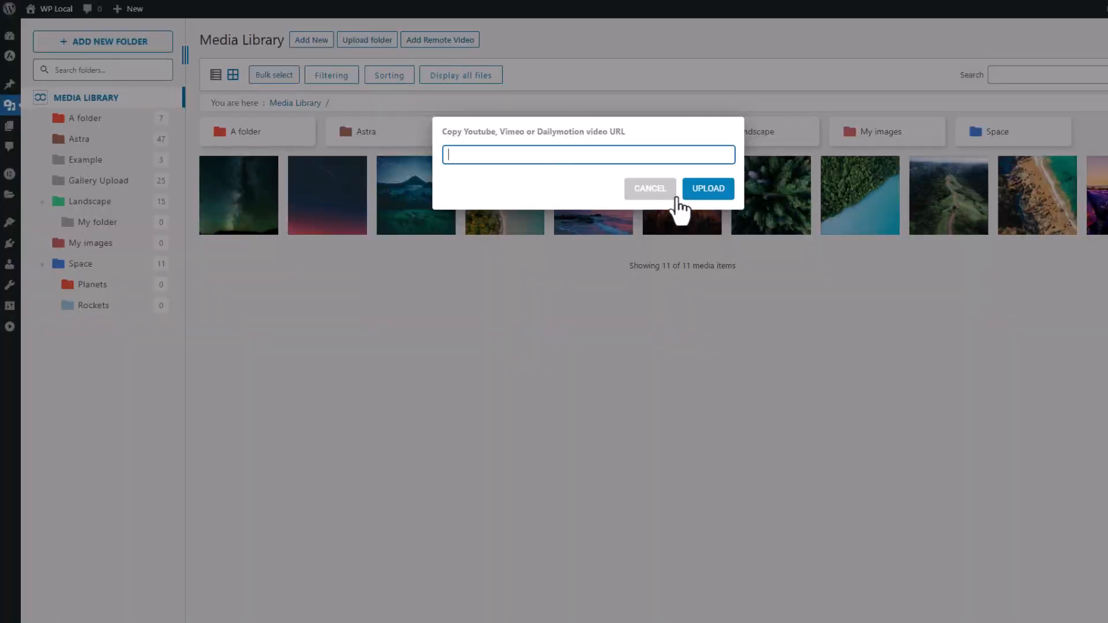
{"action": "key", "text": "ctrl+v"}
{"action": "left_click", "coordinate": [712, 193]}
- Open the new remote video's attachment details and select its full URL
{"action": "mouse_move", "coordinate": [243, 201]}
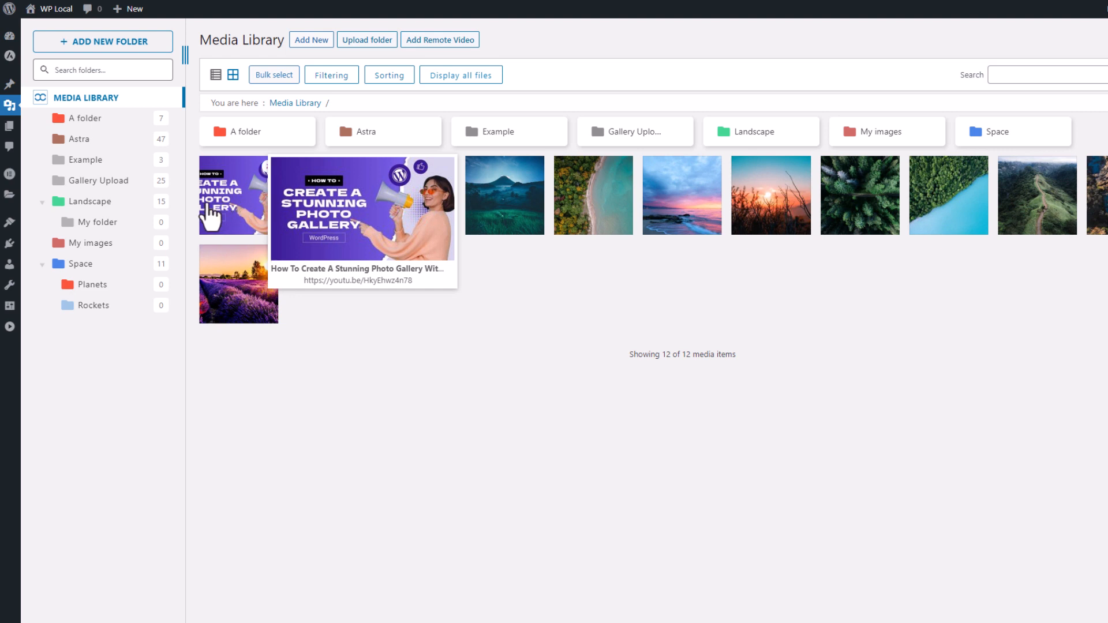
{"action": "left_click", "coordinate": [265, 210]}
{"action": "left_click_drag", "start_coordinate": [1039, 440], "coordinate": [874, 427]}
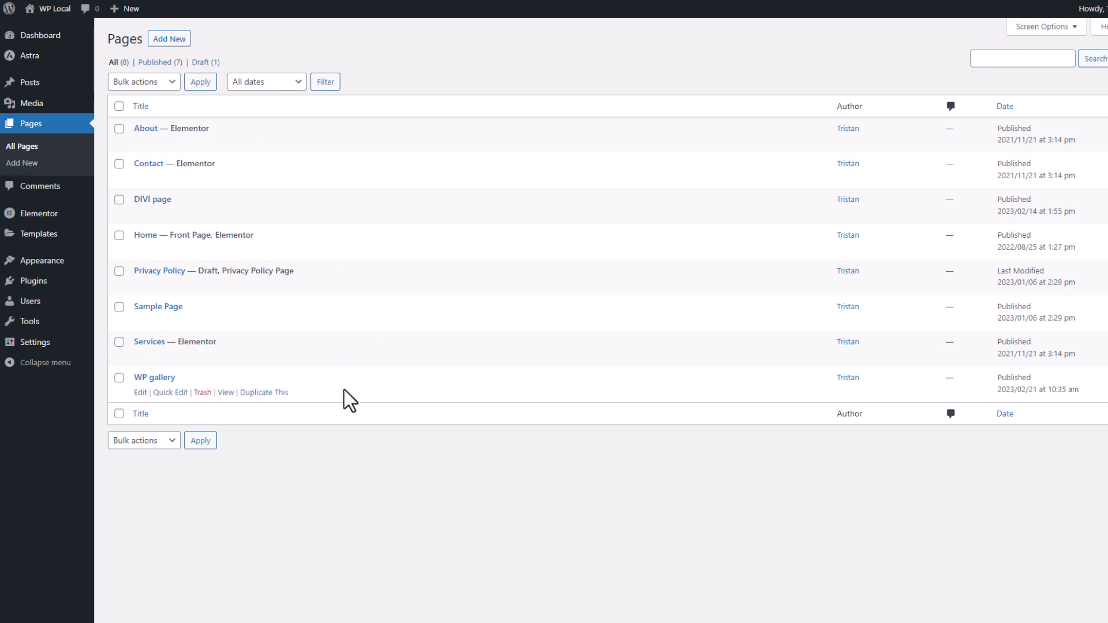
- Insert a WP Media Folder Gallery block on the WP gallery page built from the Landscape folder
{"action": "left_click", "coordinate": [154, 378]}
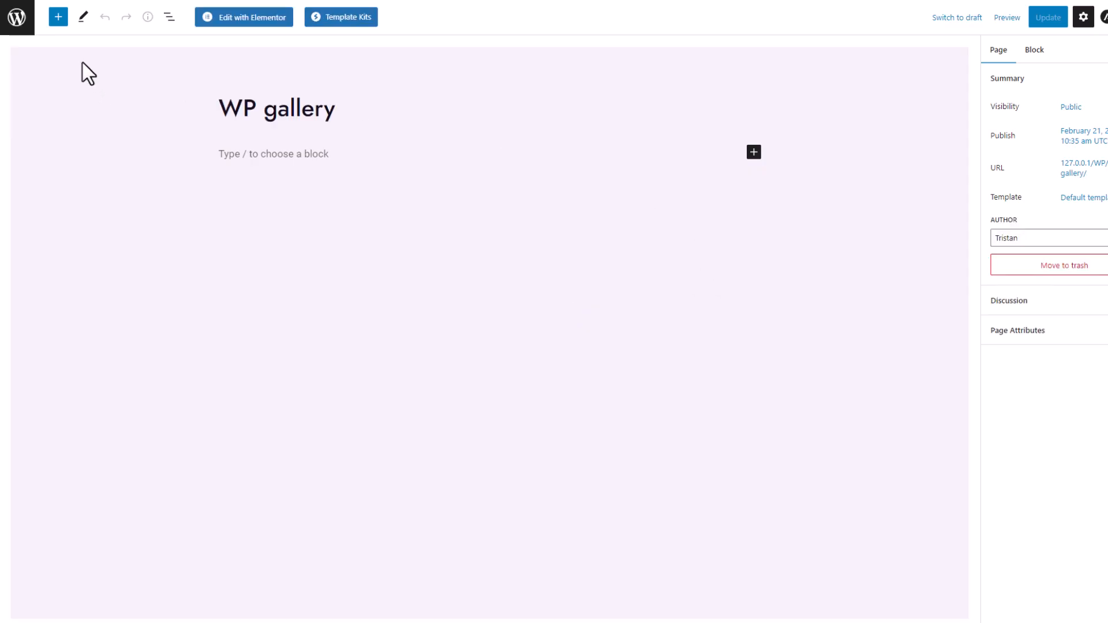
{"action": "left_click", "coordinate": [58, 18]}
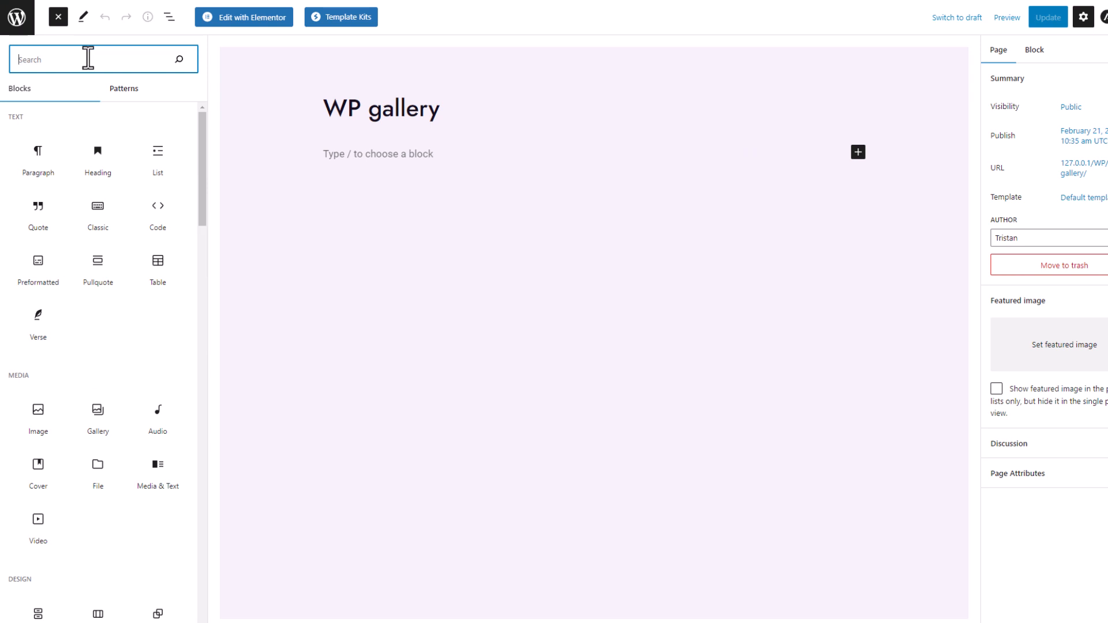
{"action": "type", "text": "wp med"}
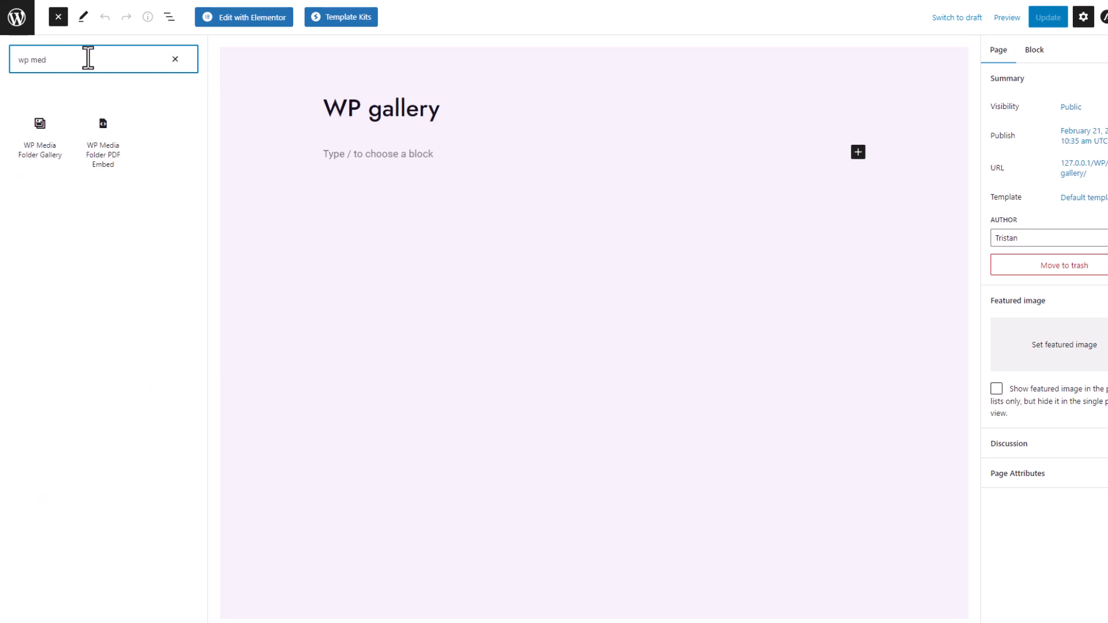
{"action": "left_click", "coordinate": [52, 151]}
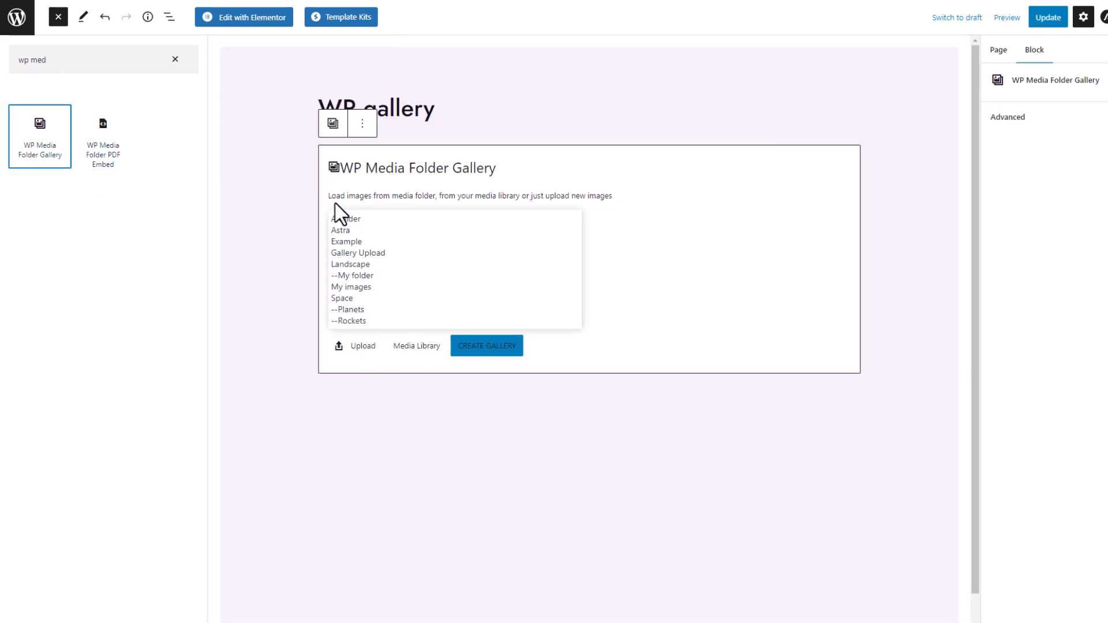
{"action": "left_click", "coordinate": [355, 265]}
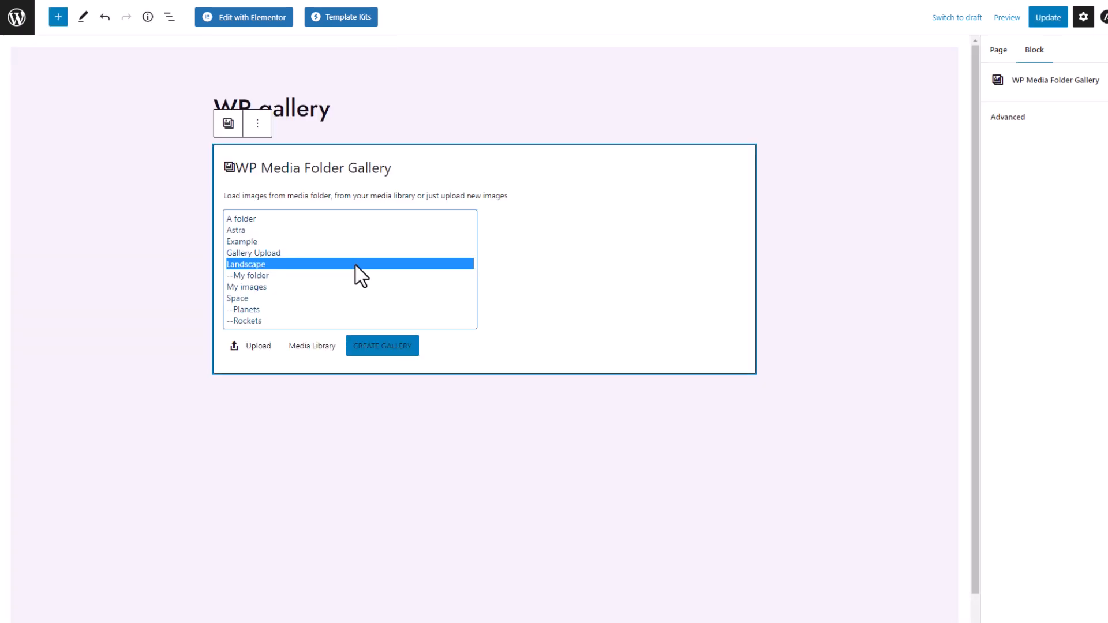
{"action": "left_click", "coordinate": [357, 348]}
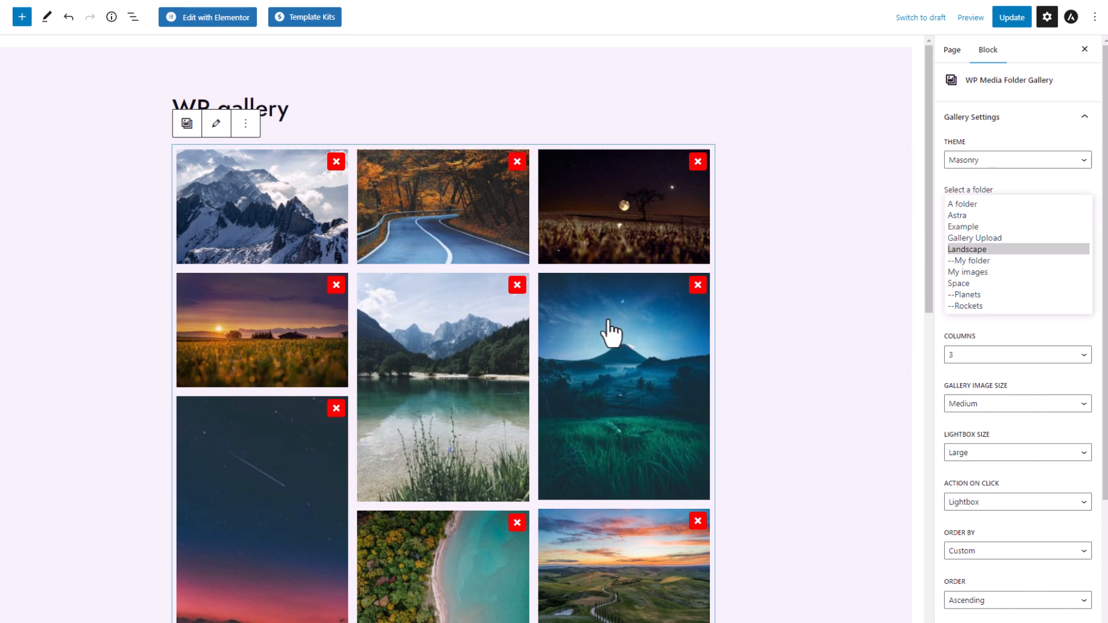
- Try the Portfolio theme, then switch the Landscape gallery to Slider and step through two slides
{"action": "scroll", "coordinate": [611, 326], "scroll_direction": "down", "scroll_amount": 10}
{"action": "scroll", "coordinate": [599, 329], "scroll_direction": "up", "scroll_amount": 10}
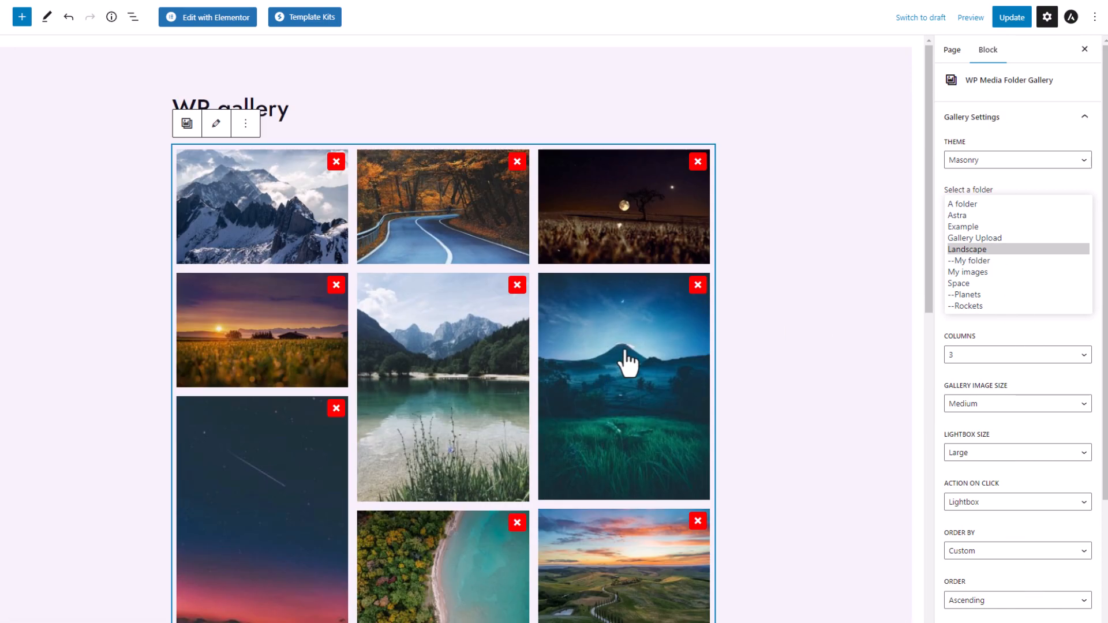
{"action": "left_click", "coordinate": [1047, 161]}
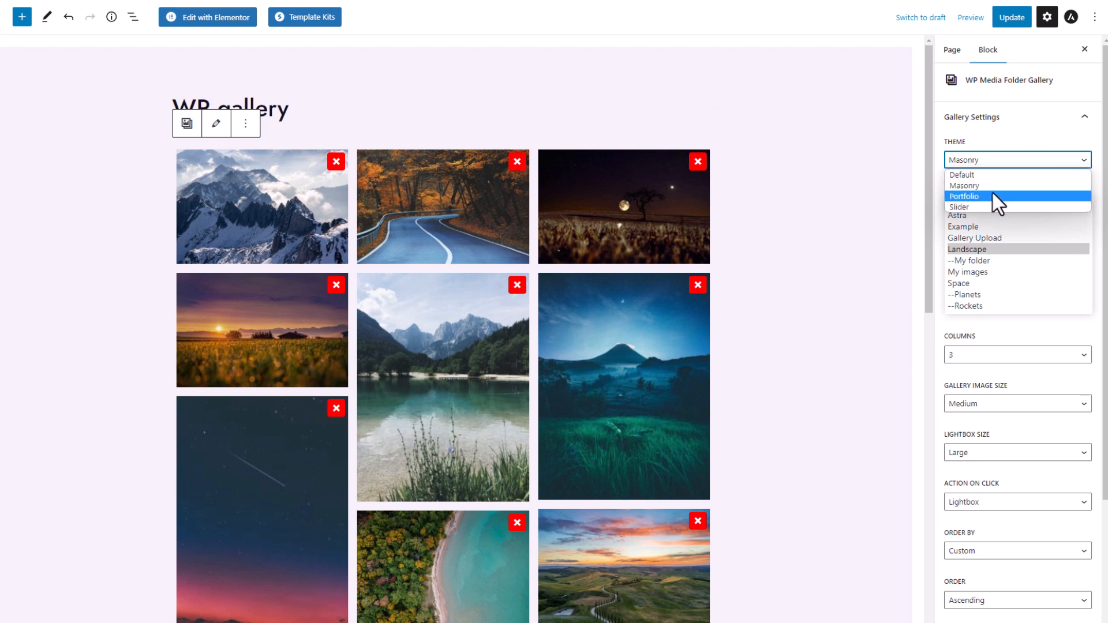
{"action": "left_click", "coordinate": [976, 195]}
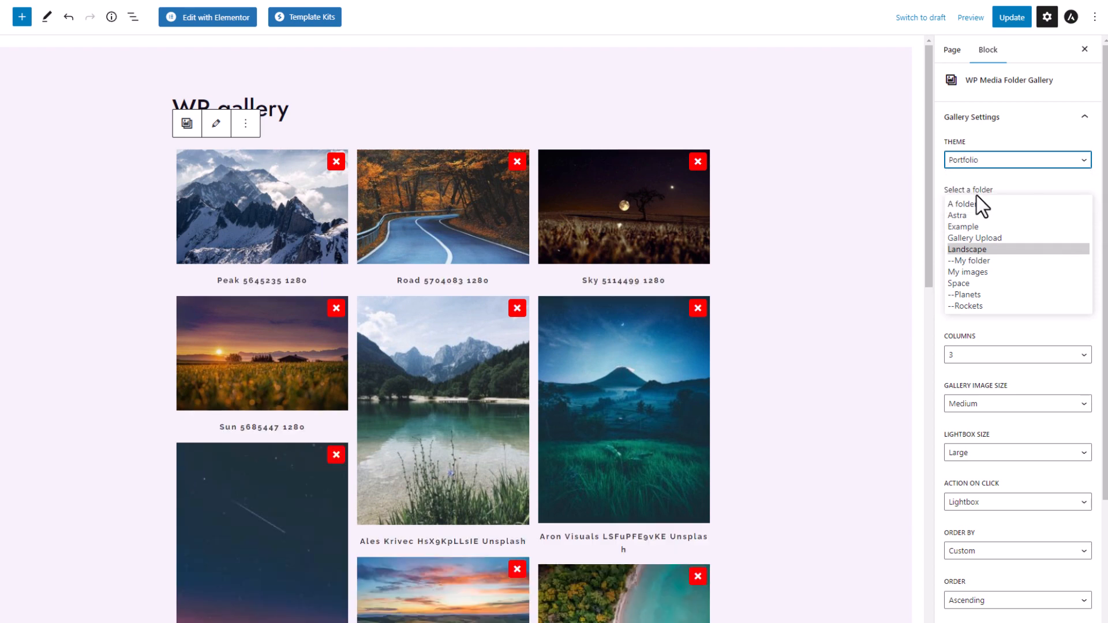
{"action": "scroll", "coordinate": [652, 293], "scroll_direction": "down", "scroll_amount": 3}
{"action": "scroll", "coordinate": [652, 293], "scroll_direction": "down", "scroll_amount": 3}
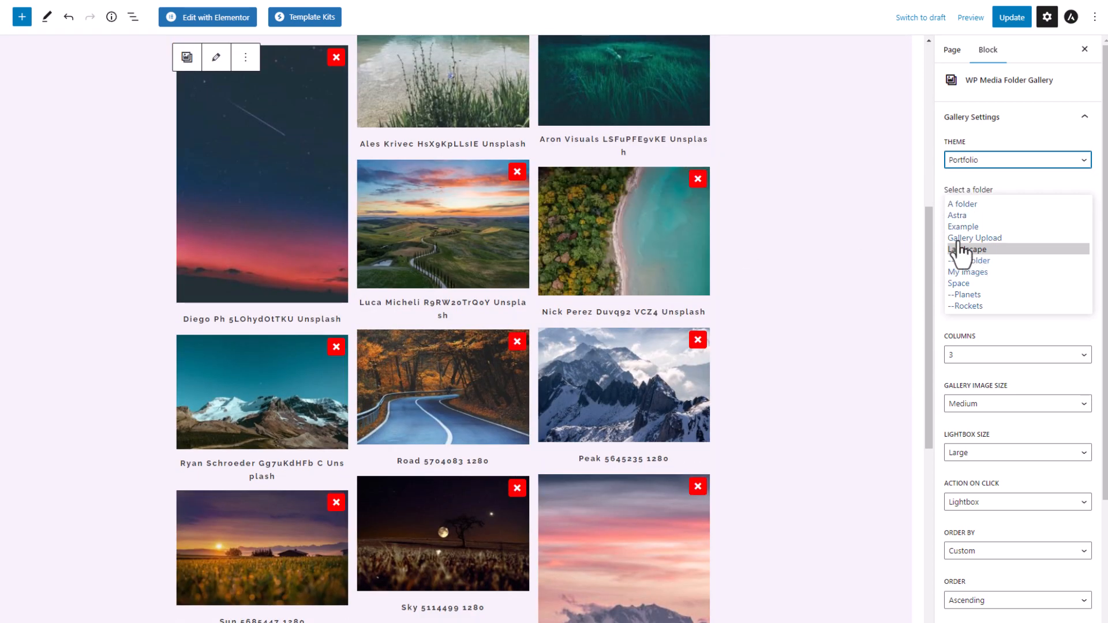
{"action": "left_click", "coordinate": [955, 161]}
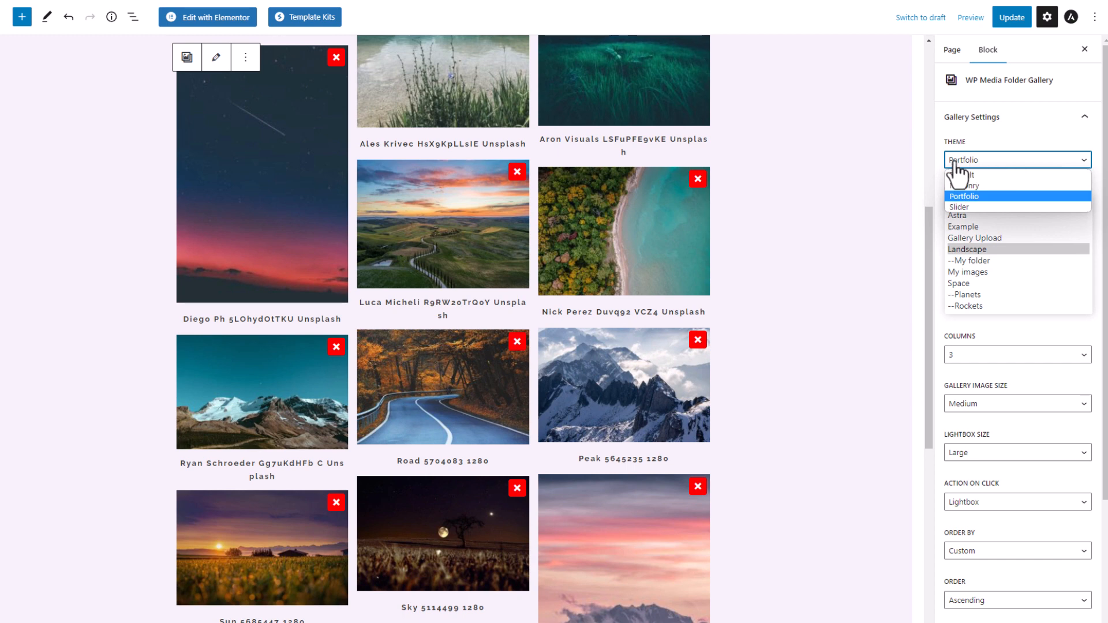
{"action": "left_click", "coordinate": [971, 206]}
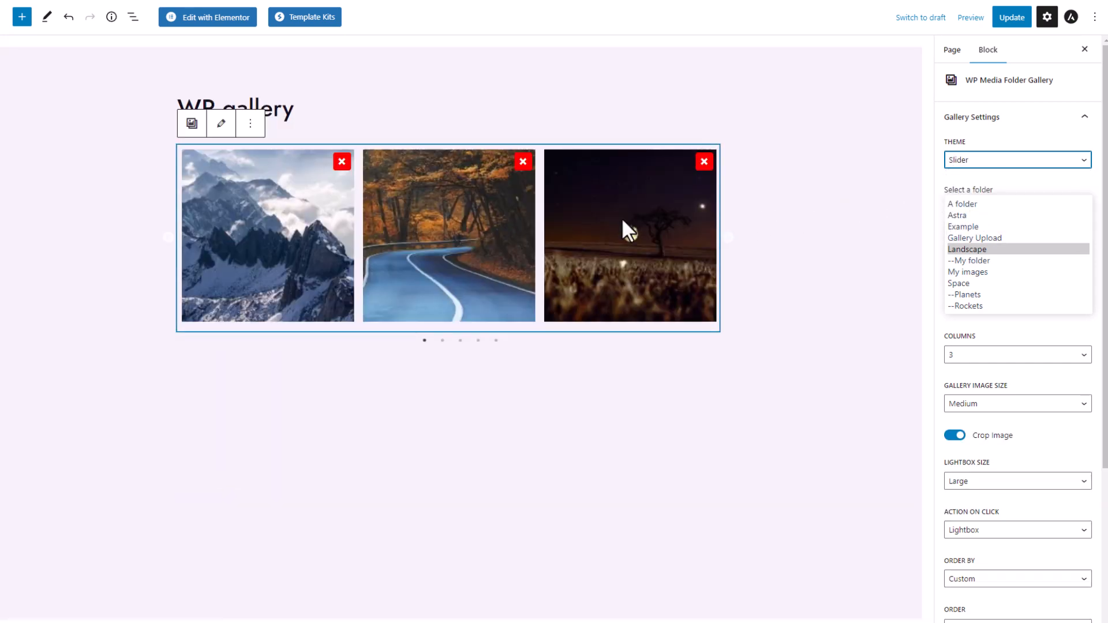
{"action": "left_click", "coordinate": [729, 240]}
{"action": "left_click", "coordinate": [730, 239]}
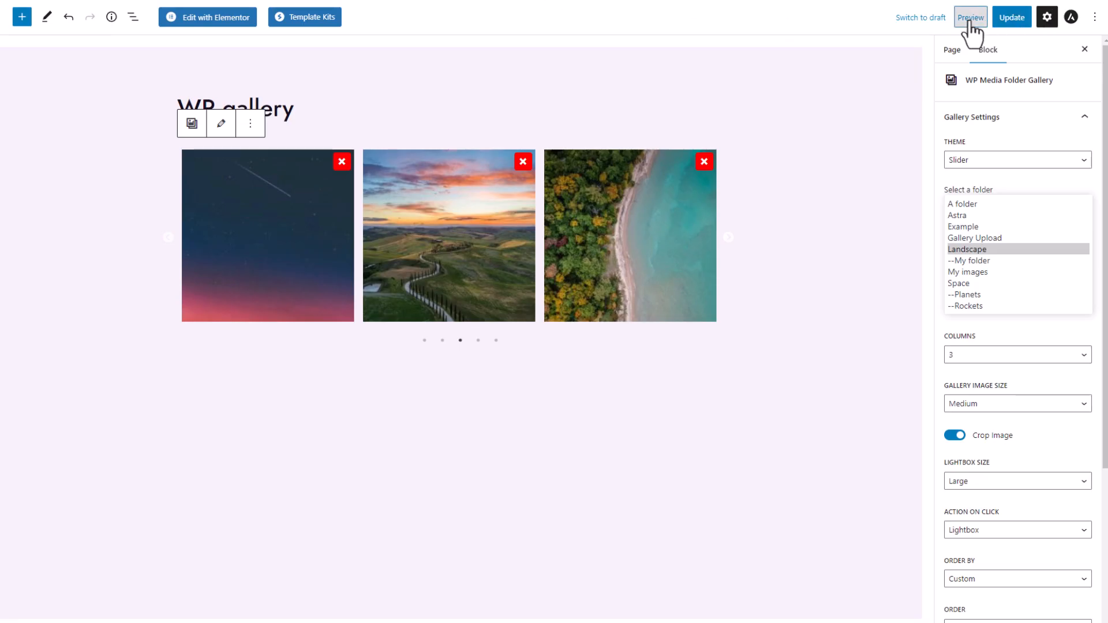
- Preview the page in a new tab and advance the live slider
{"action": "left_click", "coordinate": [970, 19]}
{"action": "left_click", "coordinate": [899, 128]}
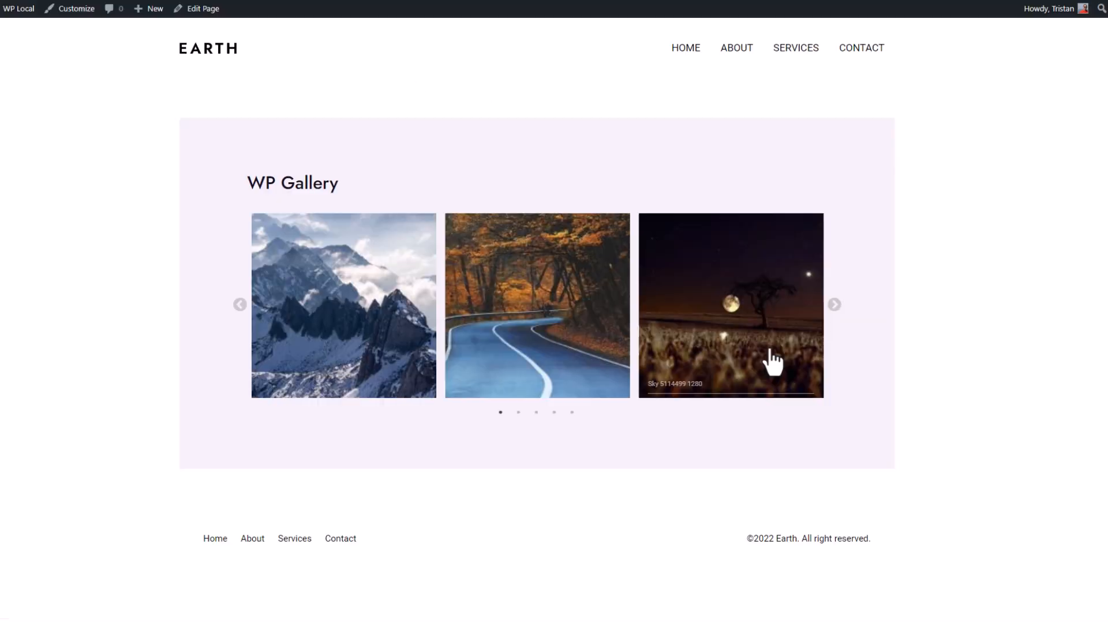
{"action": "left_click", "coordinate": [834, 305]}
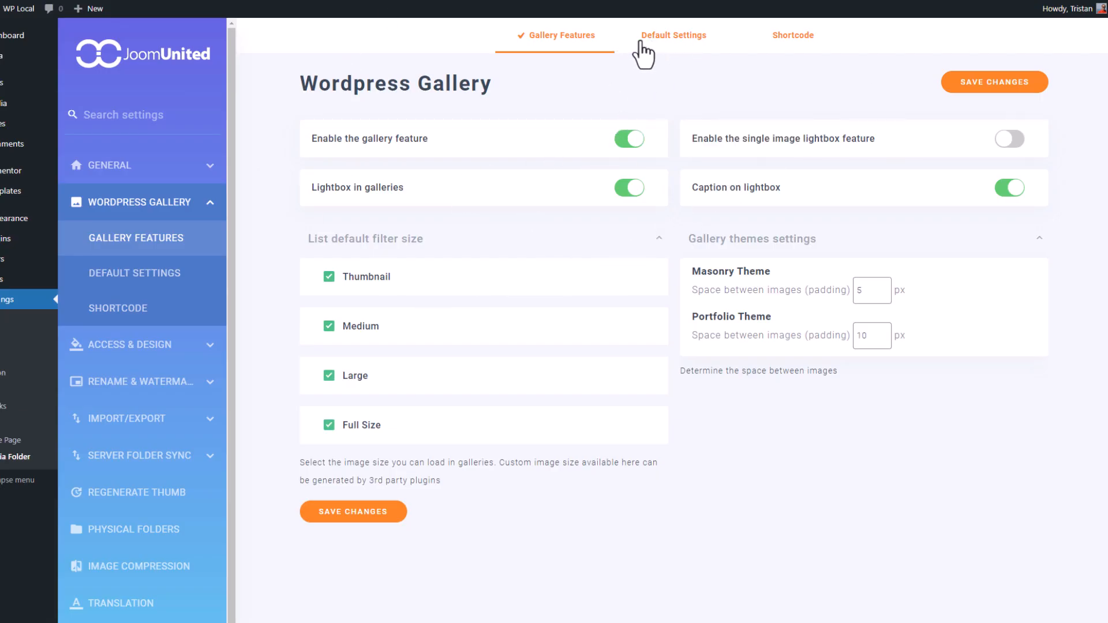
- Browse the Default Settings gallery theme defaults, then return to Gallery Features
{"action": "left_click", "coordinate": [681, 46]}
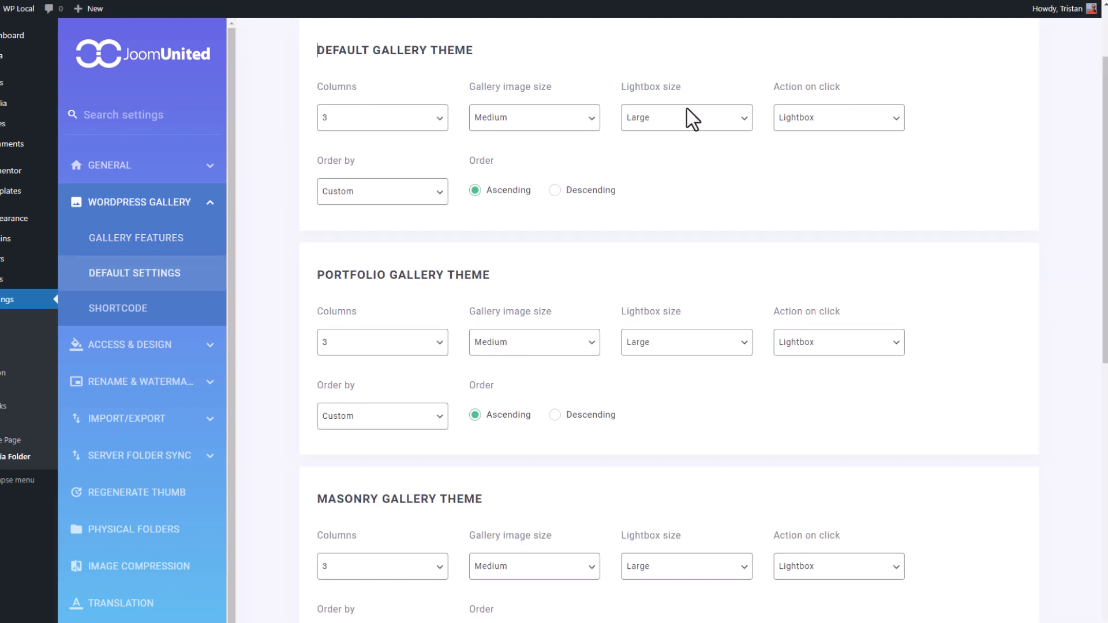
{"action": "scroll", "coordinate": [690, 234], "scroll_direction": "down", "scroll_amount": 9}
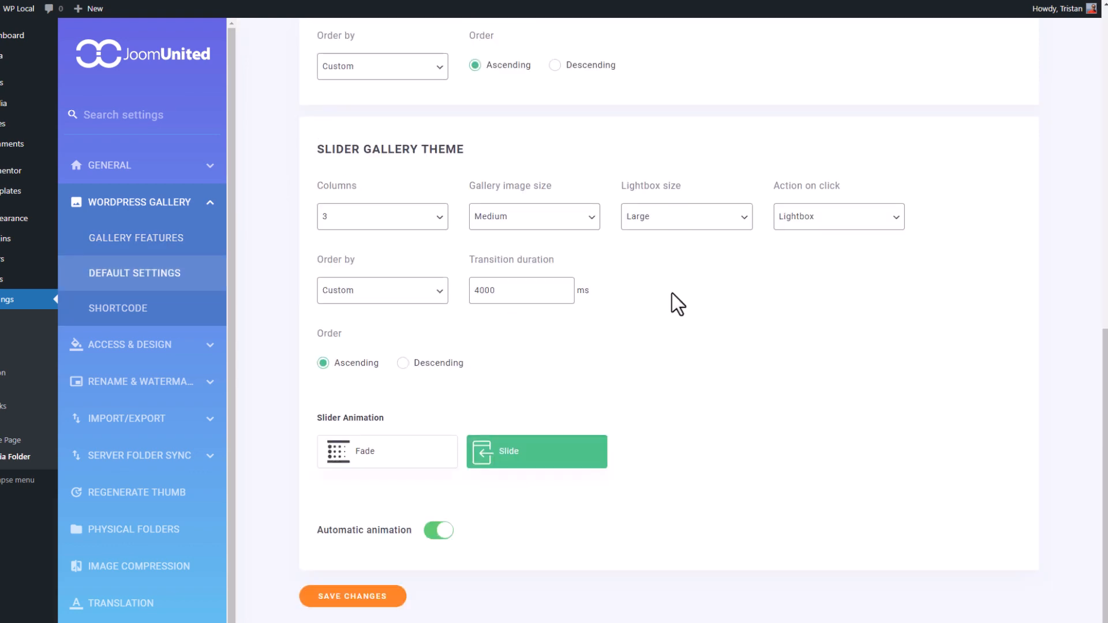
{"action": "scroll", "coordinate": [739, 390], "scroll_direction": "up", "scroll_amount": 10}
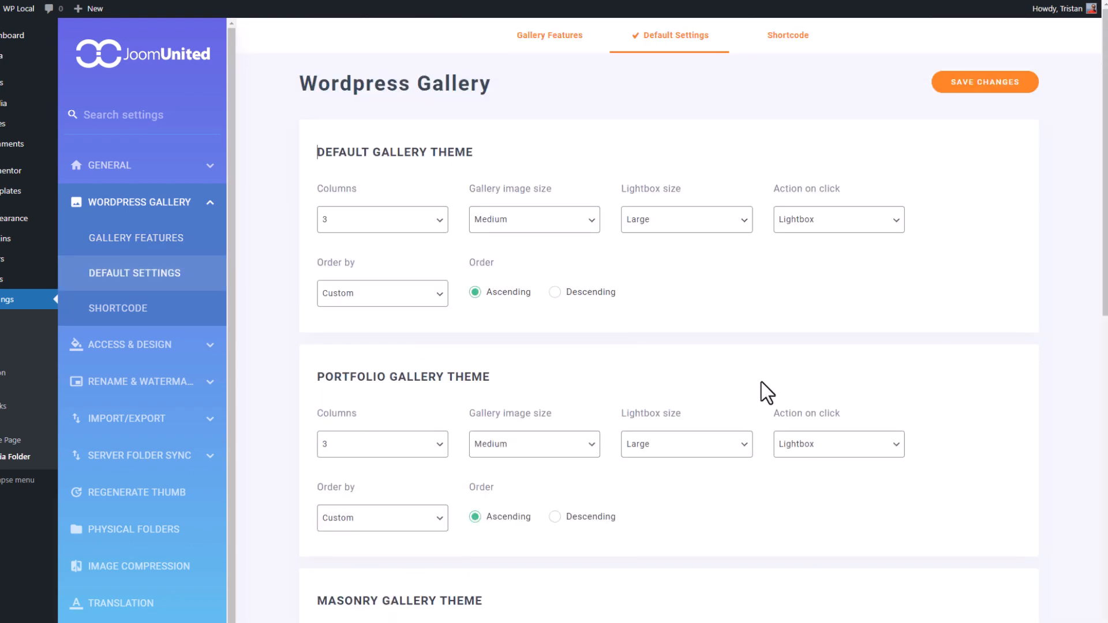
{"action": "left_click", "coordinate": [550, 40]}
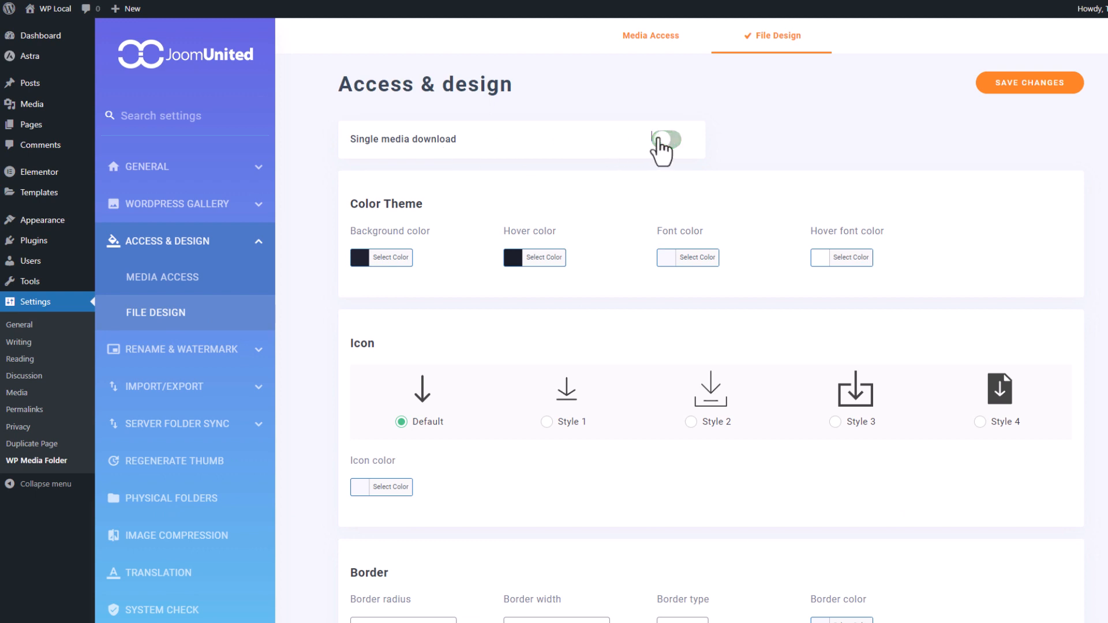
- Try the Style 1 download icon, restore Default, and check the border colour picker
{"action": "mouse_move", "coordinate": [446, 152]}
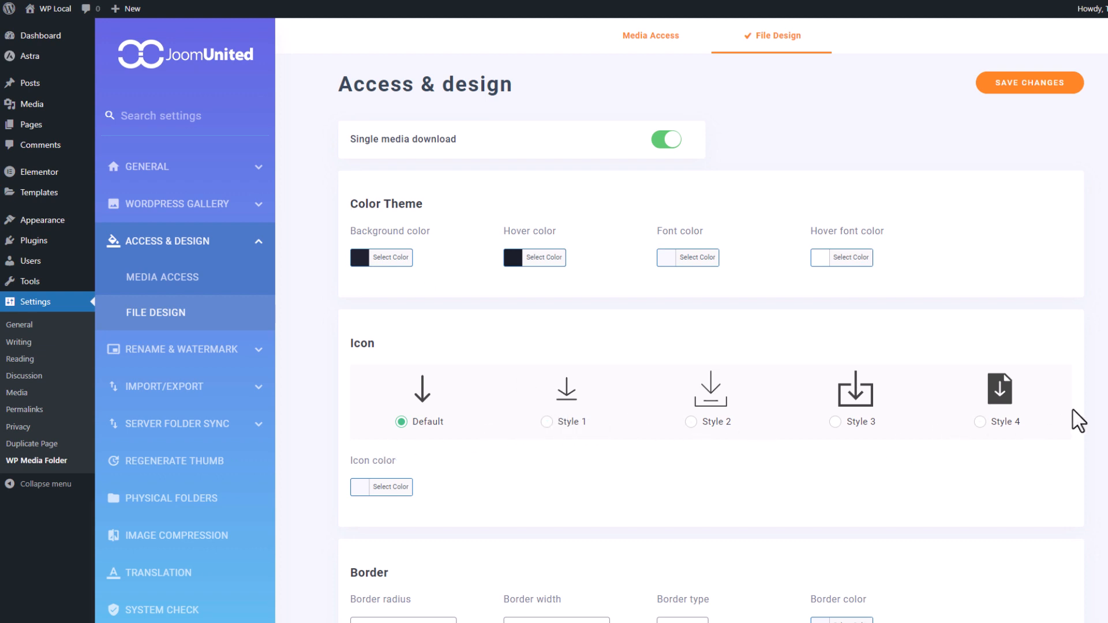
{"action": "left_click", "coordinate": [566, 425]}
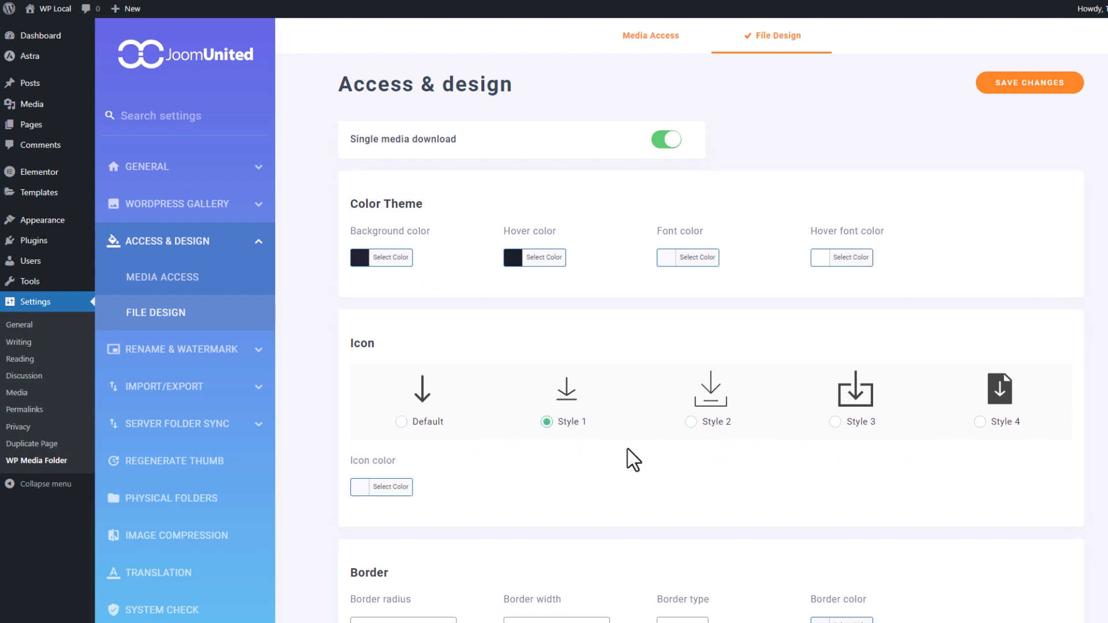
{"action": "left_click", "coordinate": [423, 430]}
{"action": "scroll", "coordinate": [532, 449], "scroll_direction": "down", "scroll_amount": 6}
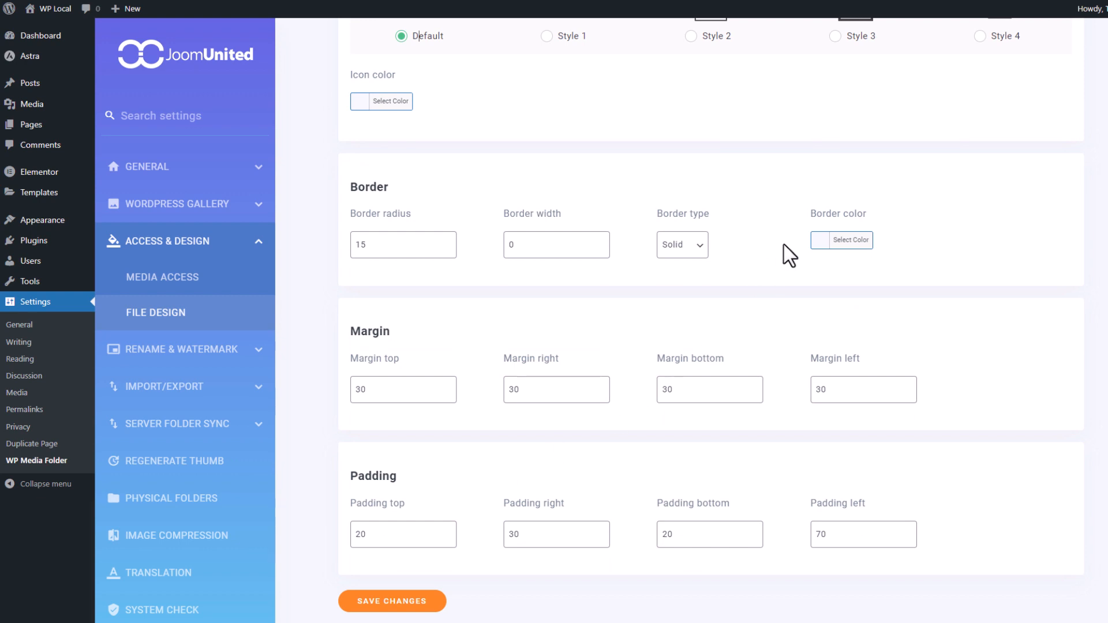
{"action": "left_click", "coordinate": [847, 241]}
{"action": "left_click", "coordinate": [863, 245]}
{"action": "scroll", "coordinate": [631, 388], "scroll_direction": "up", "scroll_amount": 6}
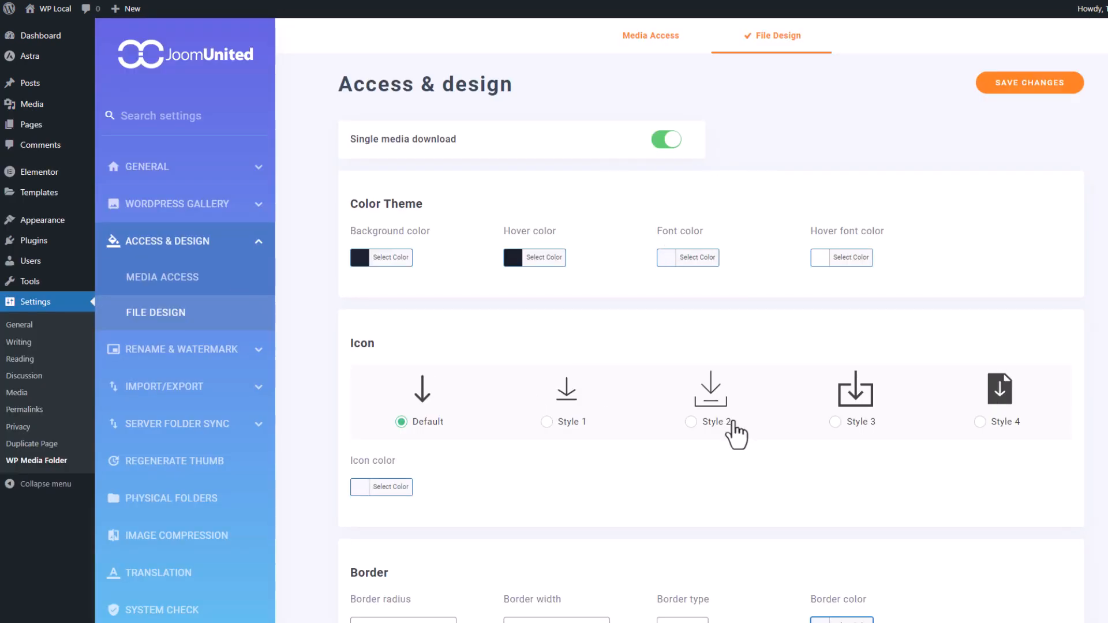
{"action": "scroll", "coordinate": [733, 434], "scroll_direction": "down", "scroll_amount": 6}
{"action": "scroll", "coordinate": [760, 463], "scroll_direction": "up", "scroll_amount": 5}
{"action": "scroll", "coordinate": [790, 490], "scroll_direction": "up", "scroll_amount": 2}
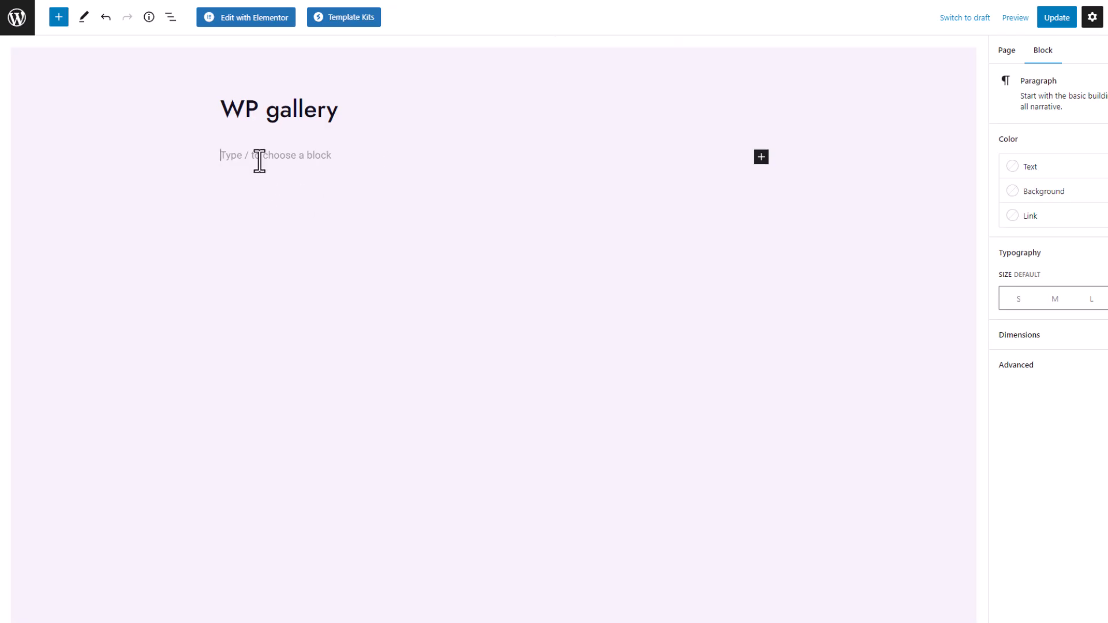
- Add a WP Media Folder File Design block to the WP gallery page using Word-modele.pdf
{"action": "left_click", "coordinate": [54, 20]}
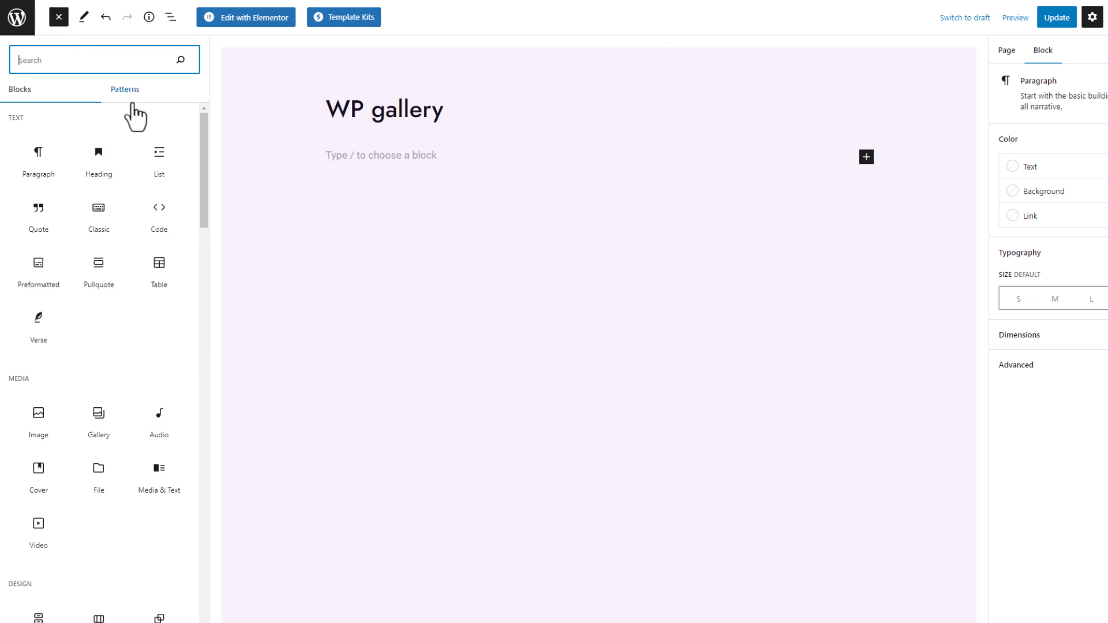
{"action": "type", "text": "file"}
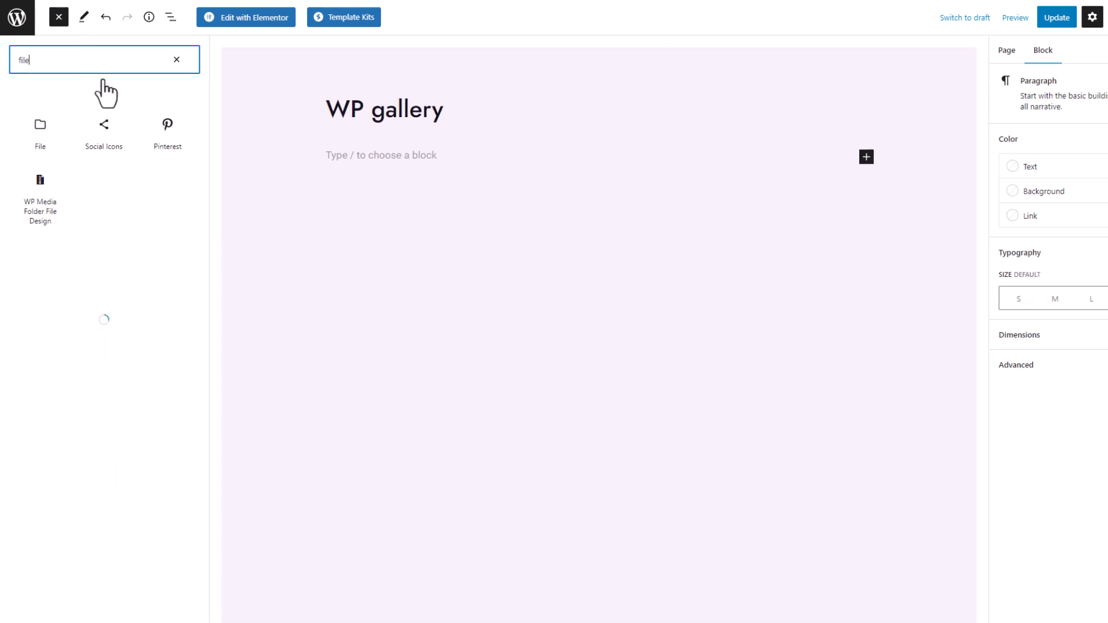
{"action": "left_click", "coordinate": [39, 199]}
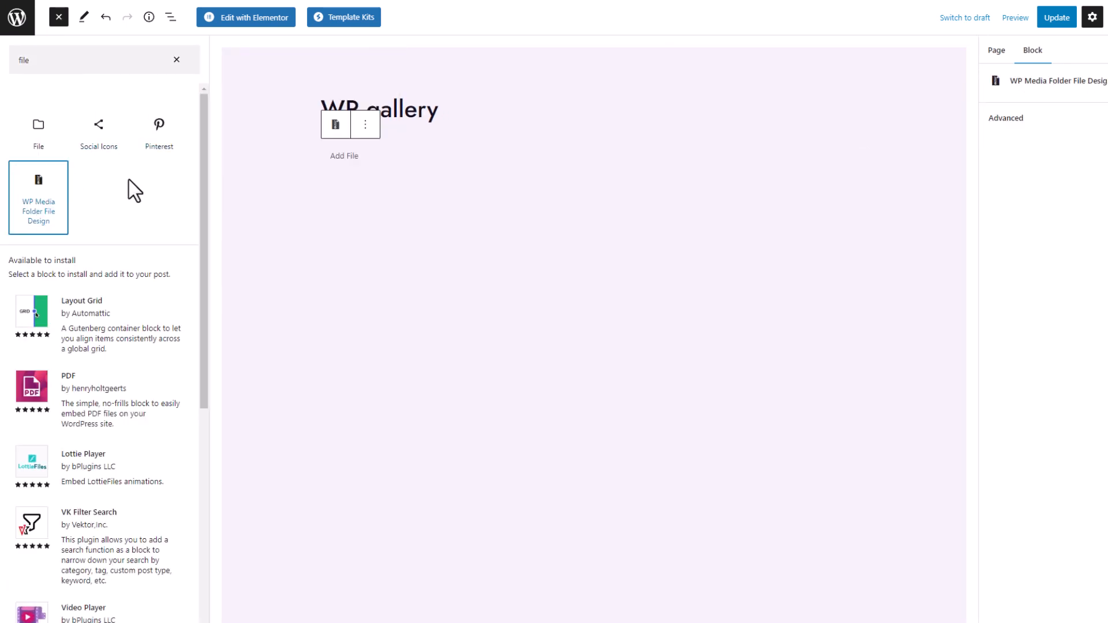
{"action": "left_click", "coordinate": [368, 165]}
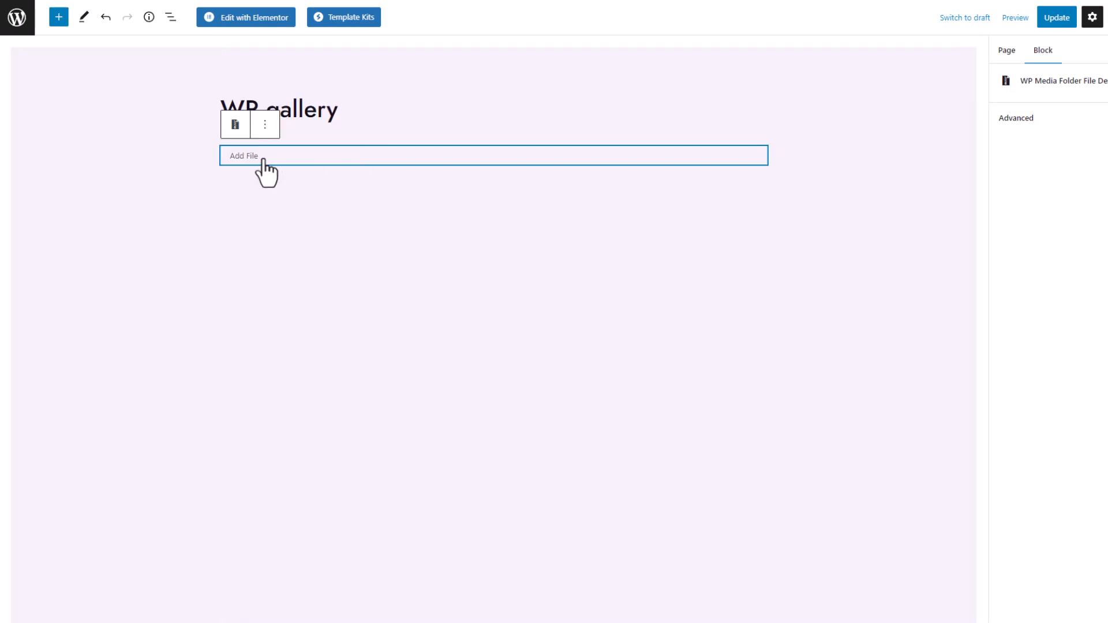
{"action": "left_click", "coordinate": [264, 161]}
{"action": "left_click", "coordinate": [223, 277]}
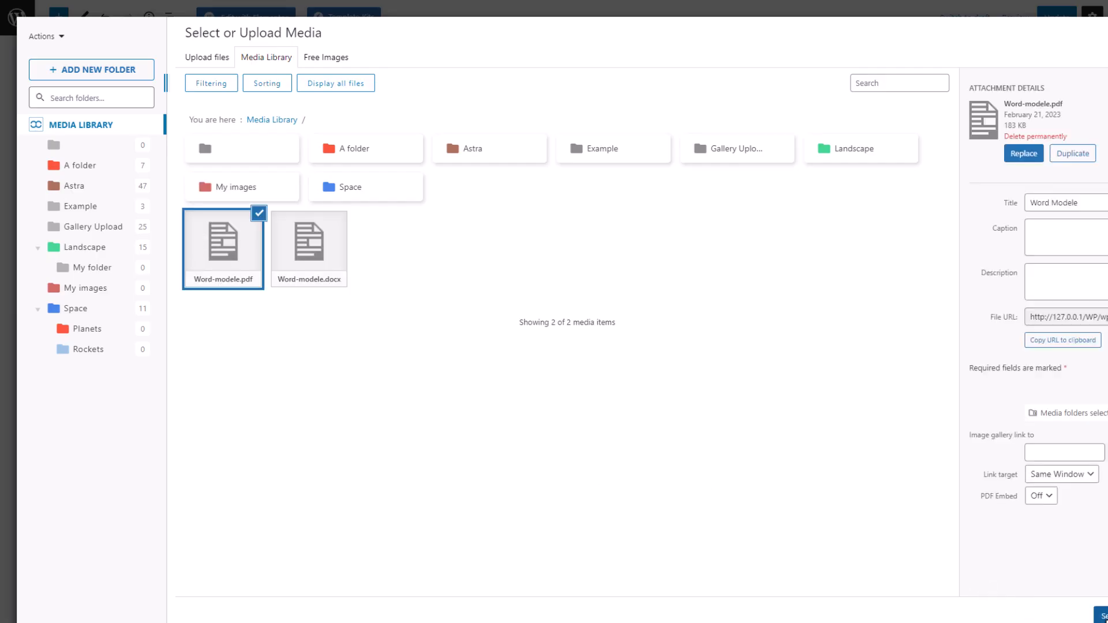
{"action": "left_click", "coordinate": [1105, 620]}
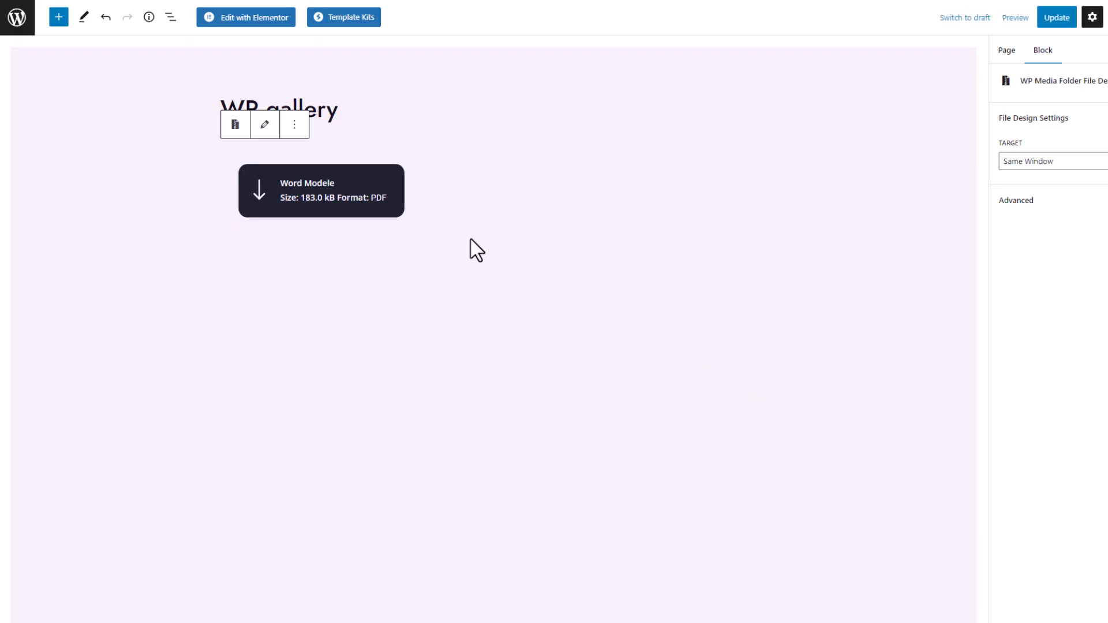
{"action": "left_click", "coordinate": [441, 202]}
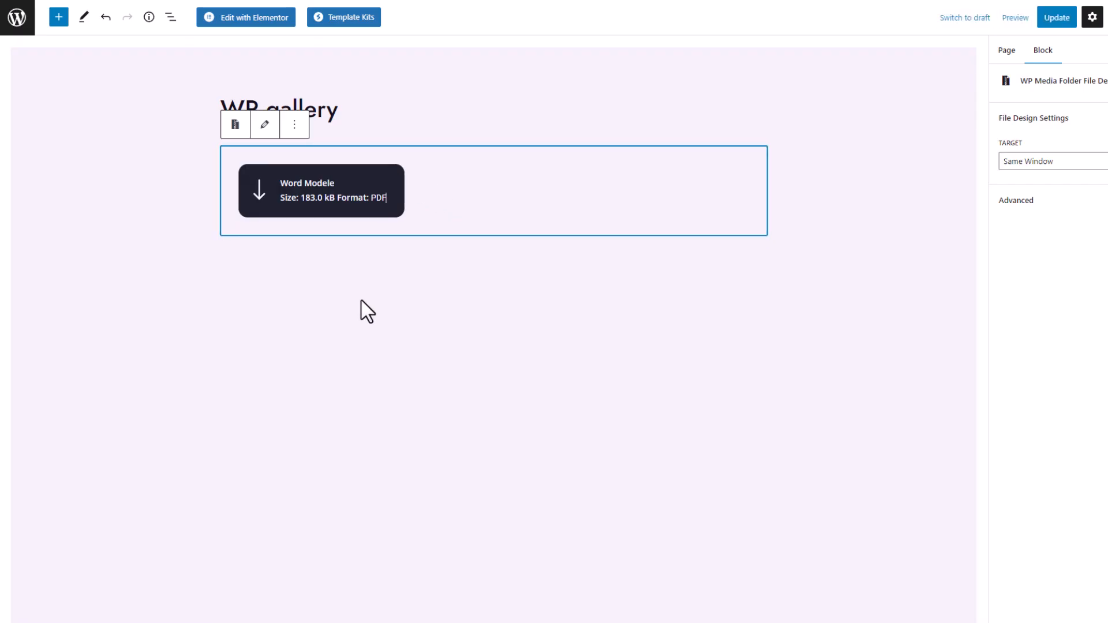
- Preview the page in a new tab and test the Word Modele PDF download button
{"action": "left_click", "coordinate": [1014, 18]}
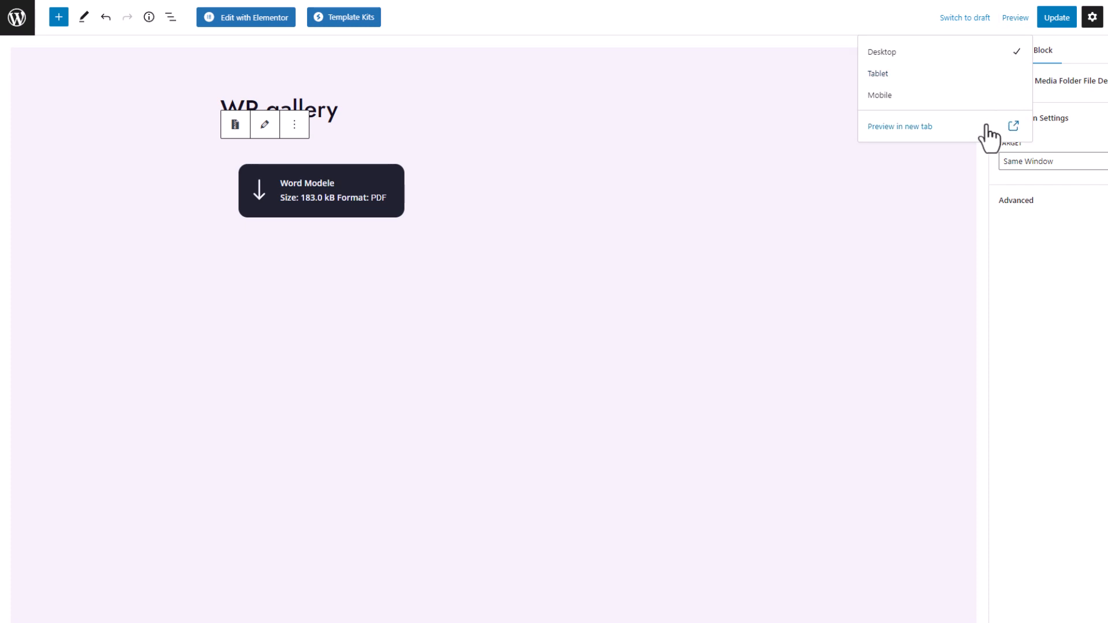
{"action": "left_click", "coordinate": [984, 125]}
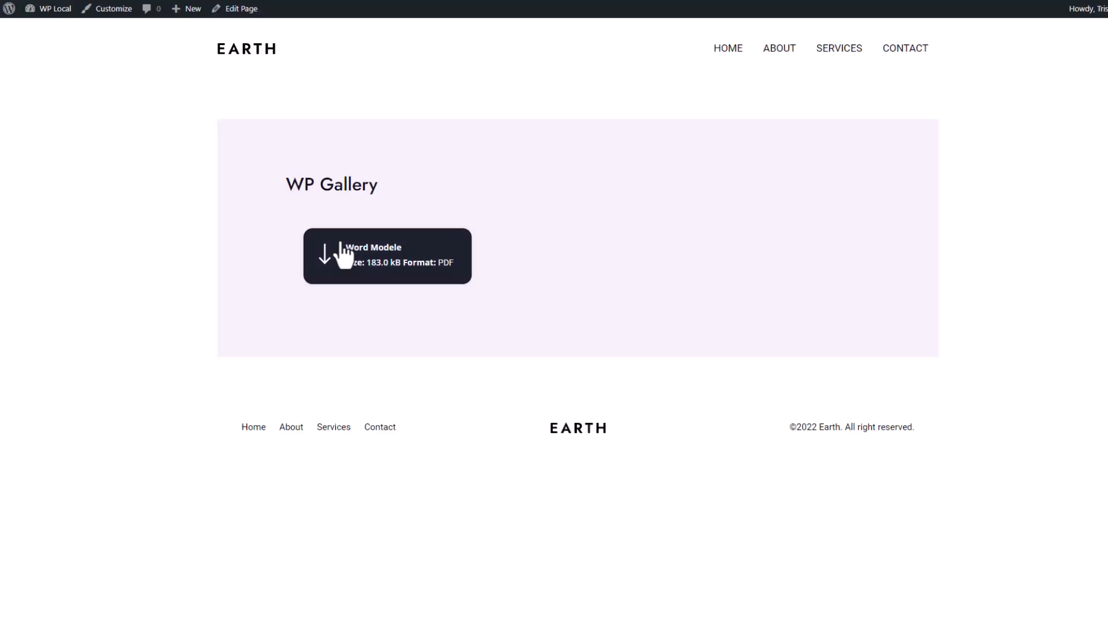
{"action": "left_click", "coordinate": [384, 278]}
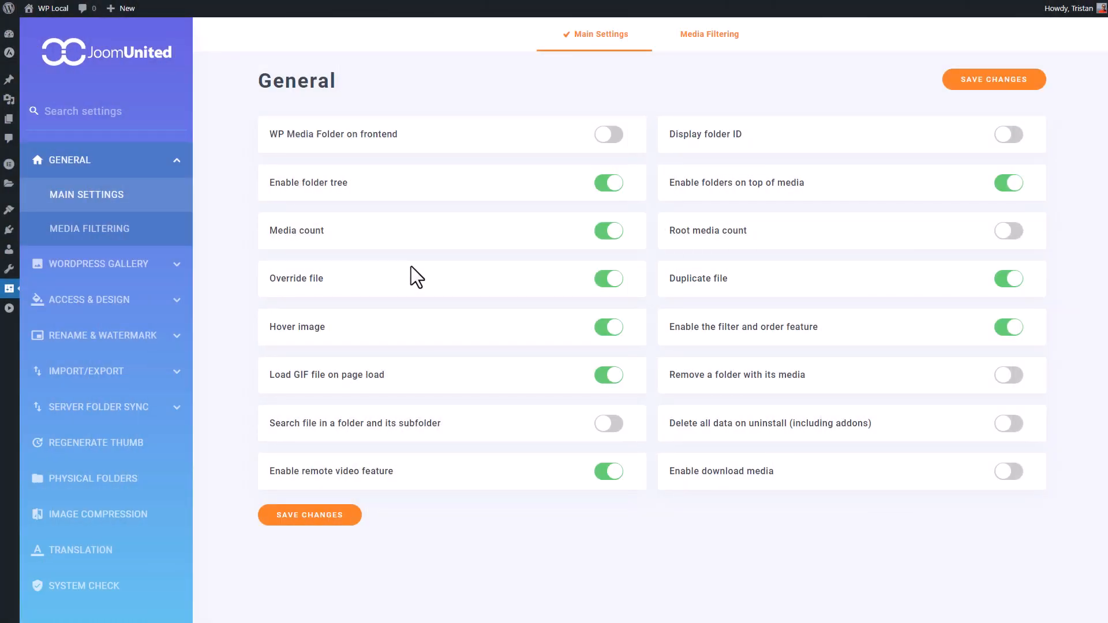
- Read the descriptions of the General options like Enable folder tree and Media count, then go to WordPress Gallery
{"action": "mouse_move", "coordinate": [336, 187]}
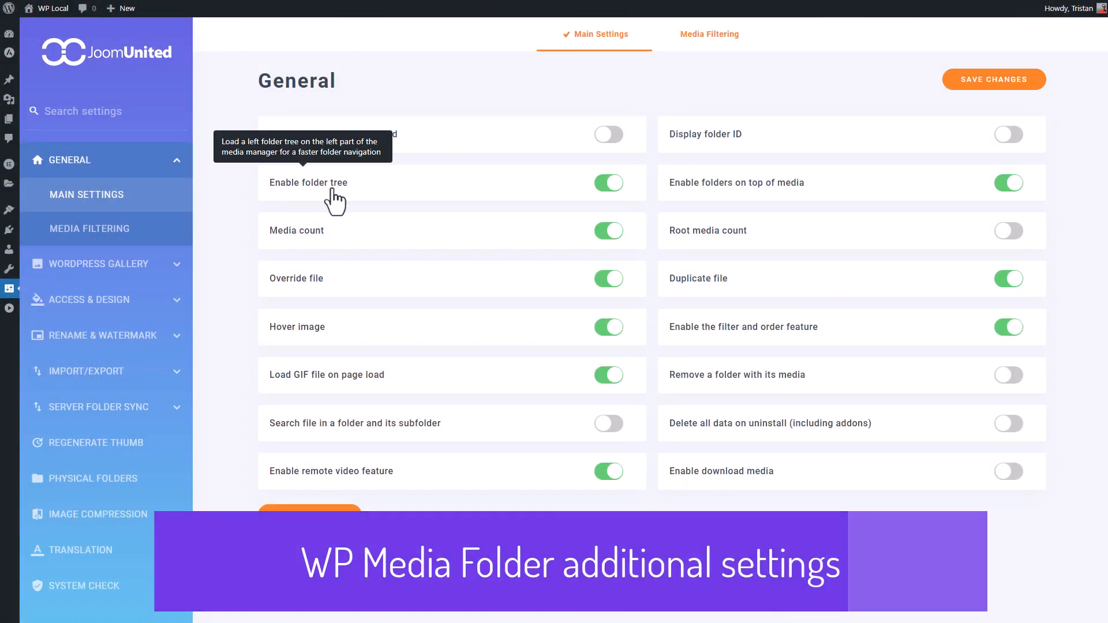
{"action": "mouse_move", "coordinate": [323, 244]}
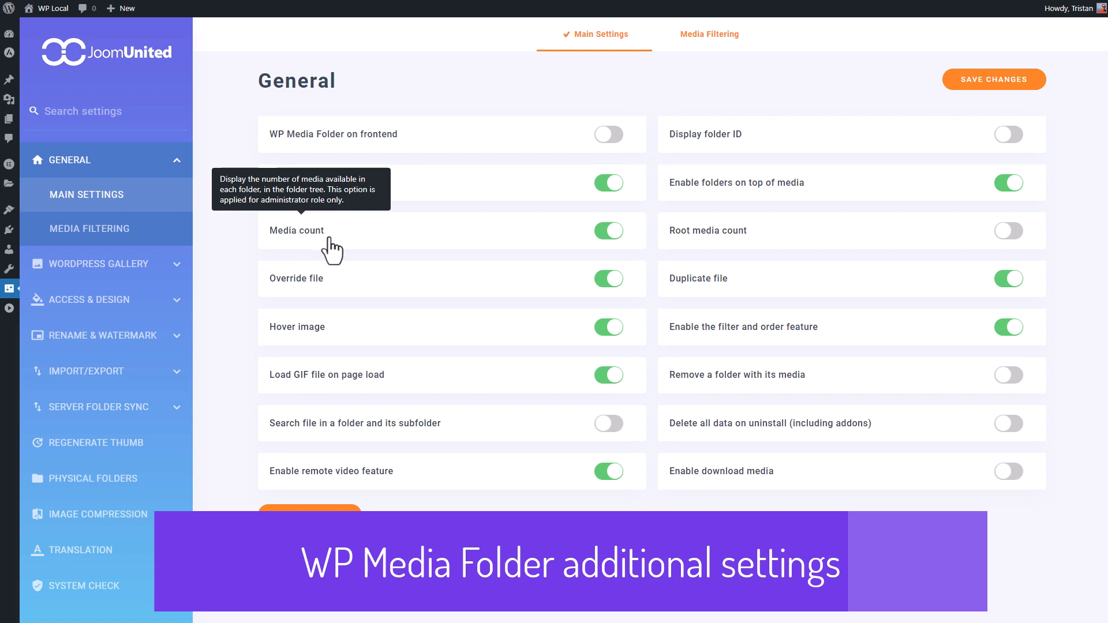
{"action": "mouse_move", "coordinate": [317, 303]}
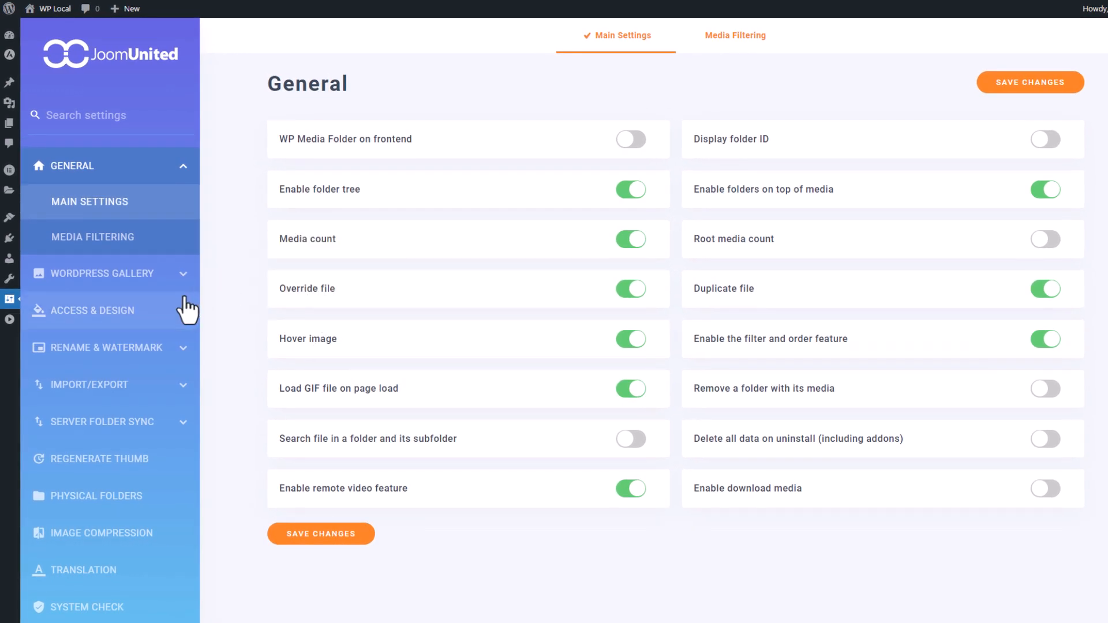
{"action": "left_click", "coordinate": [144, 276]}
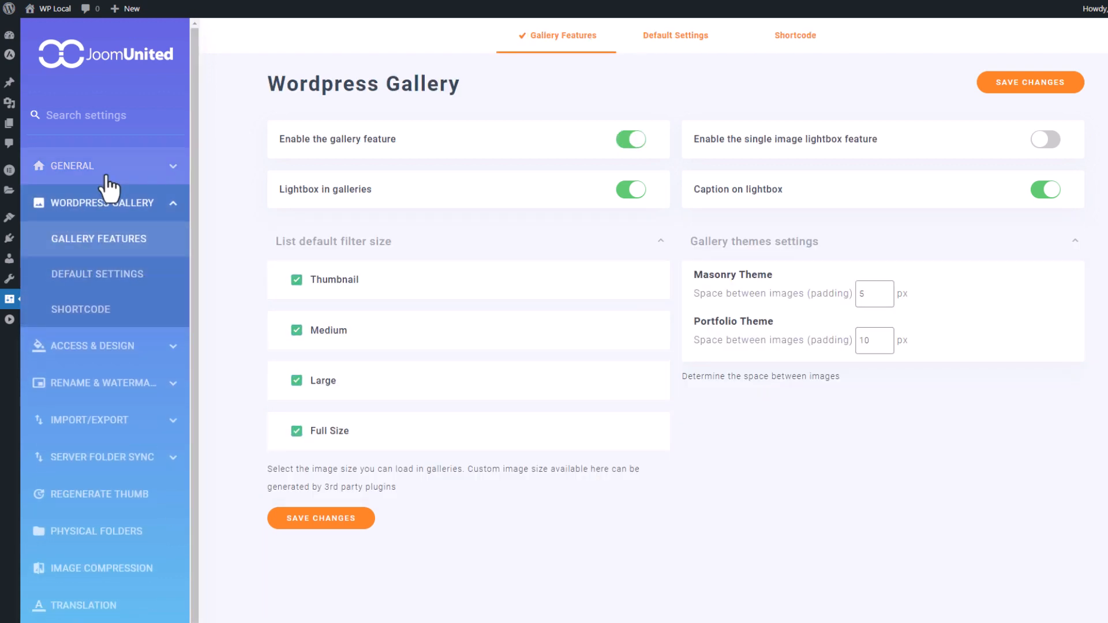
- Under Access & design's media access options, switch off Media access by User or User Role
{"action": "left_click", "coordinate": [106, 176]}
{"action": "mouse_move", "coordinate": [380, 141]}
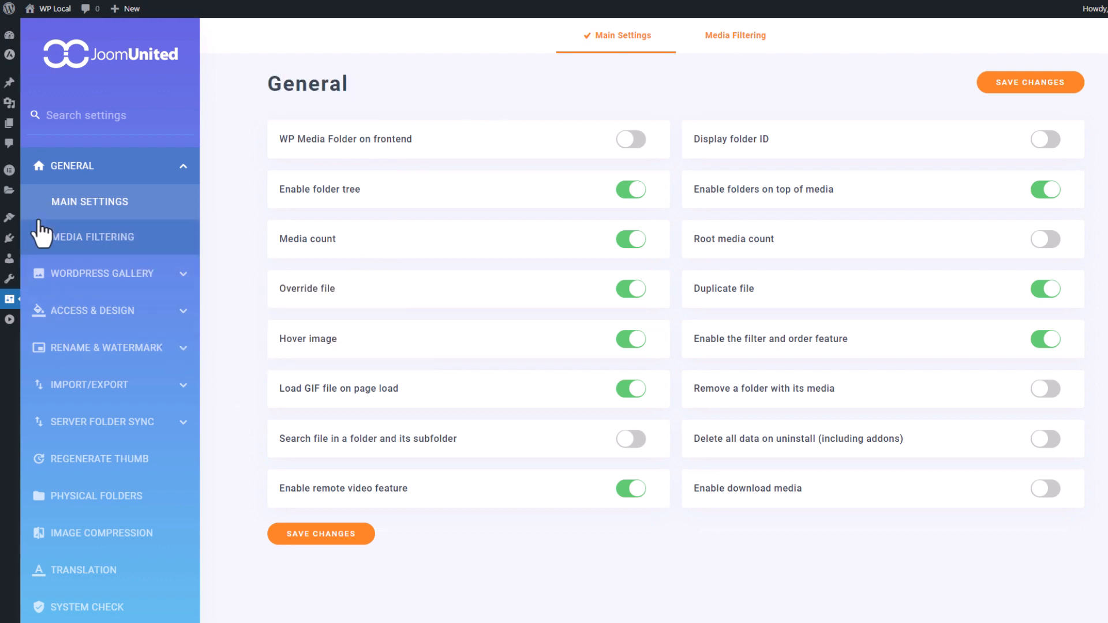
{"action": "left_click", "coordinate": [87, 312]}
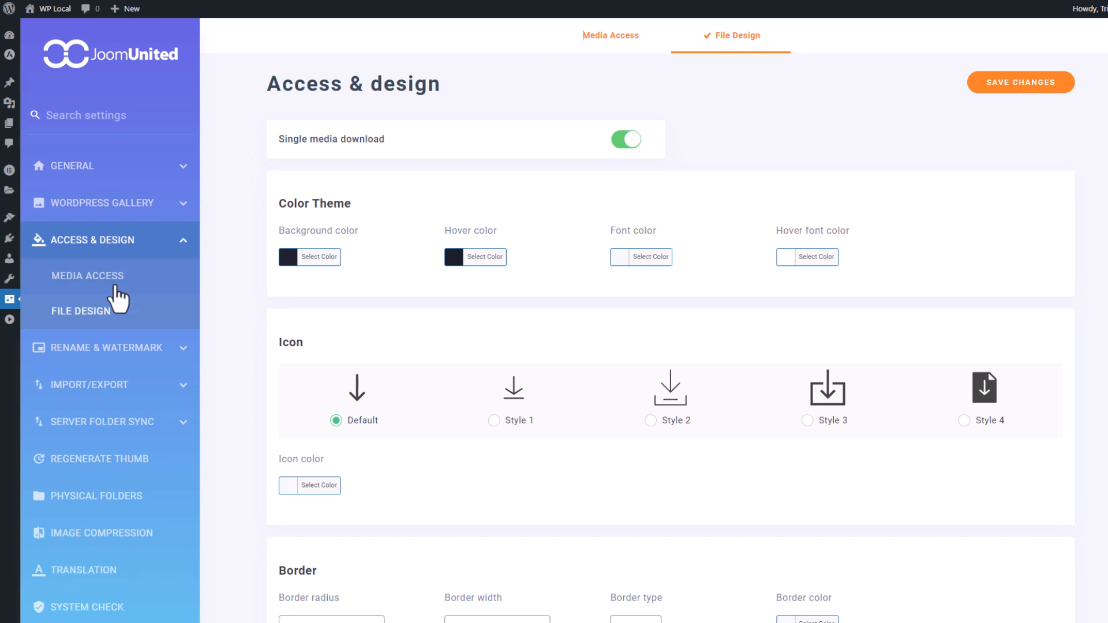
{"action": "left_click", "coordinate": [116, 286]}
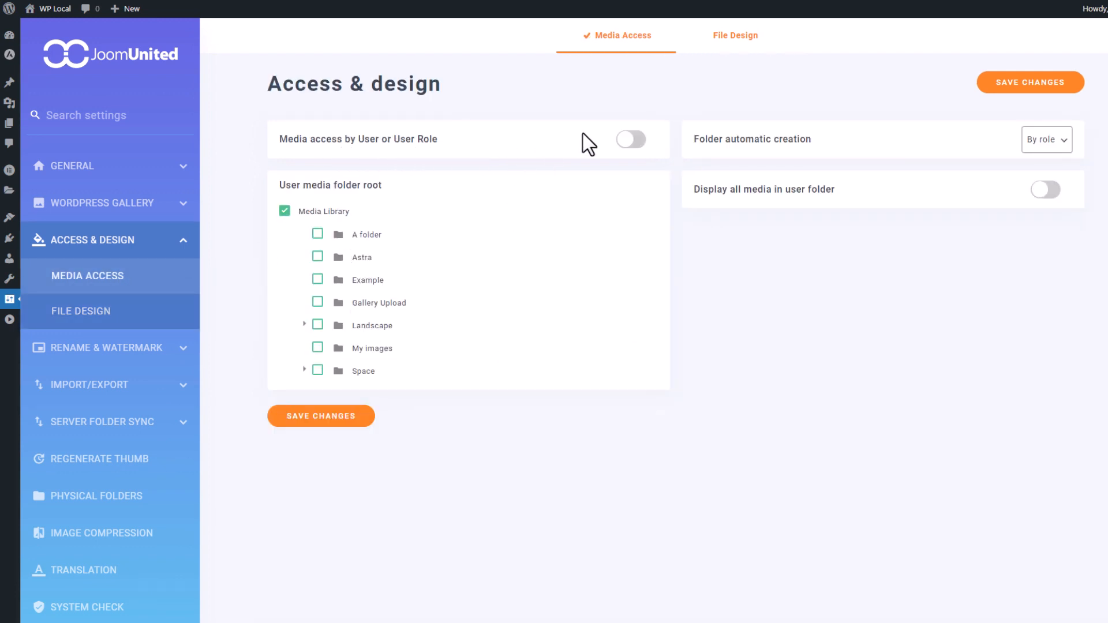
{"action": "left_click", "coordinate": [629, 140]}
- Look over the Rename & Watermark rename-on-upload options and the pattern field
{"action": "left_click", "coordinate": [161, 348]}
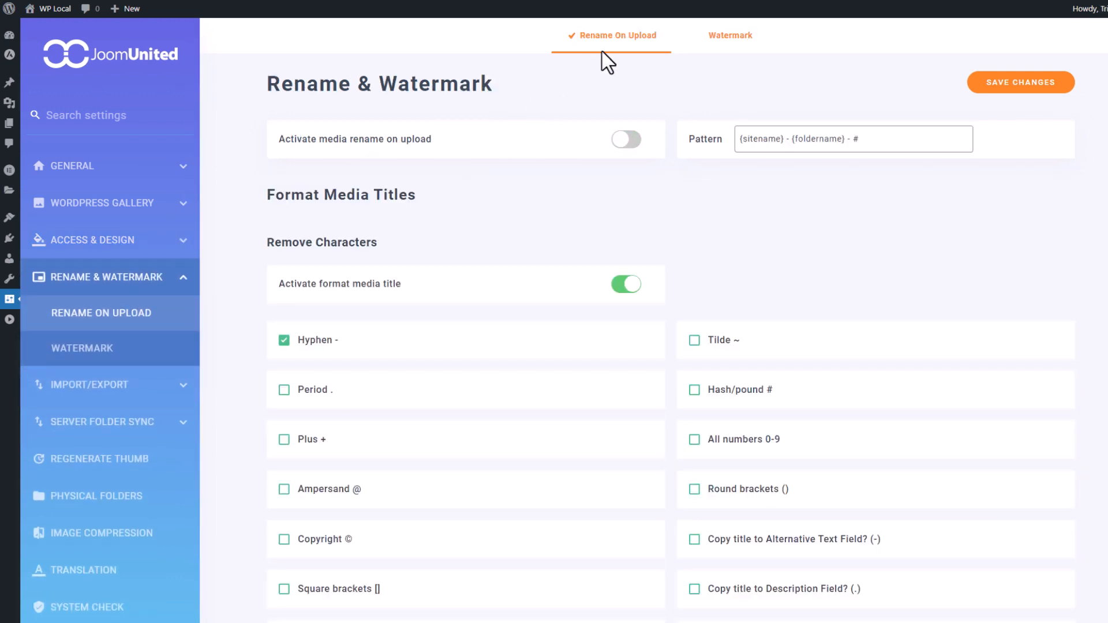
{"action": "scroll", "coordinate": [569, 215], "scroll_direction": "down", "scroll_amount": 4}
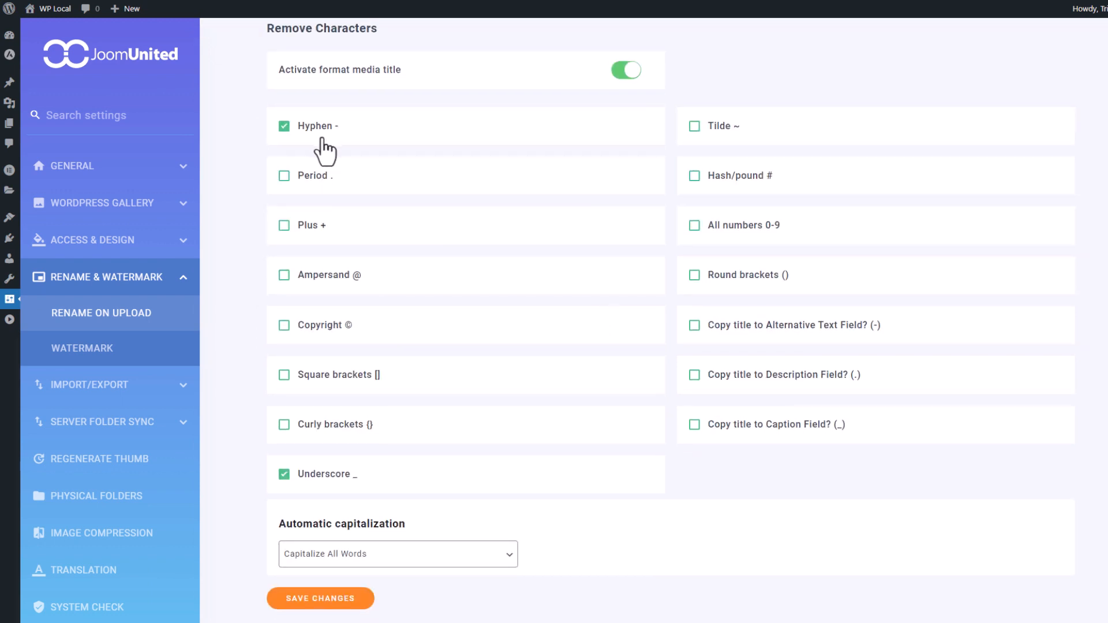
{"action": "scroll", "coordinate": [592, 569], "scroll_direction": "up", "scroll_amount": 4}
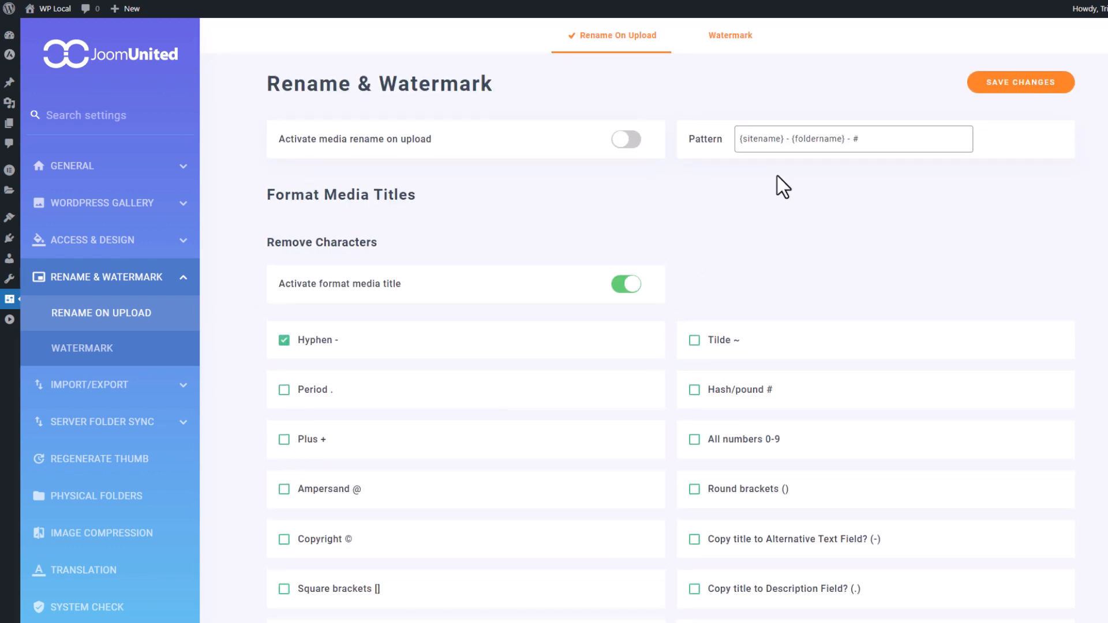
{"action": "left_click", "coordinate": [831, 144]}
- Switch on Images watermark in the Watermark settings, then move to Import/Export
{"action": "left_click", "coordinate": [722, 36]}
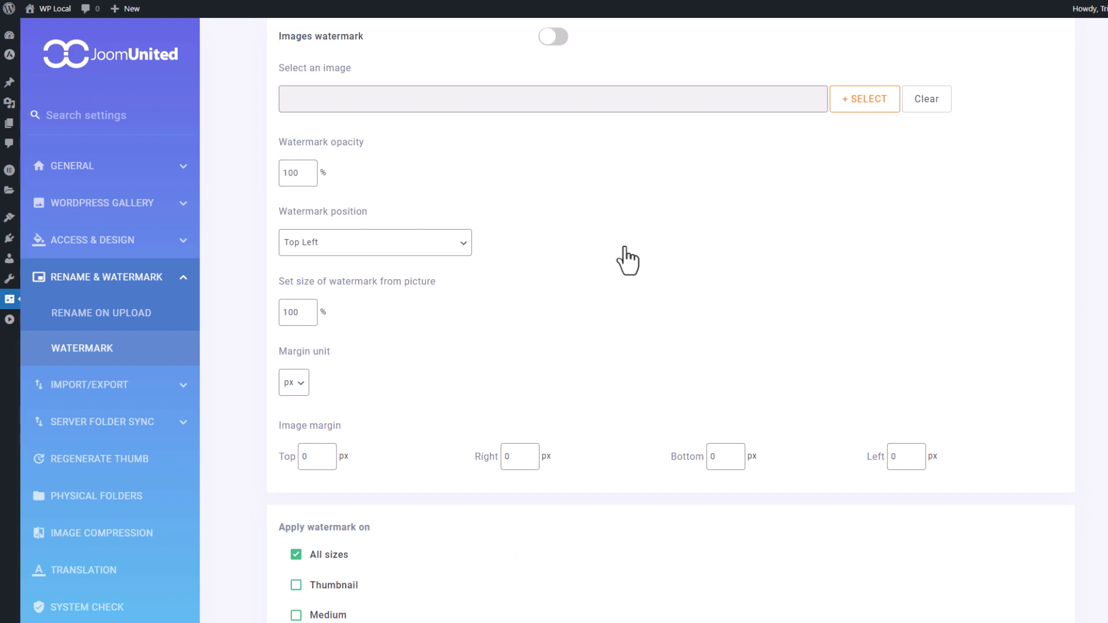
{"action": "scroll", "coordinate": [628, 261], "scroll_direction": "up", "scroll_amount": 2}
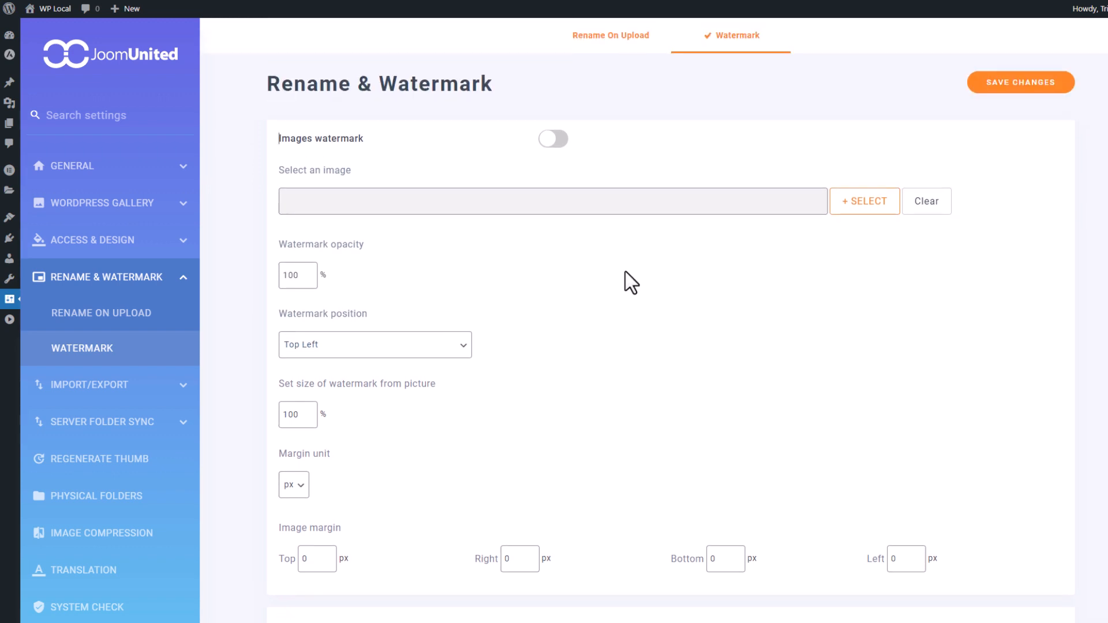
{"action": "left_click", "coordinate": [550, 144]}
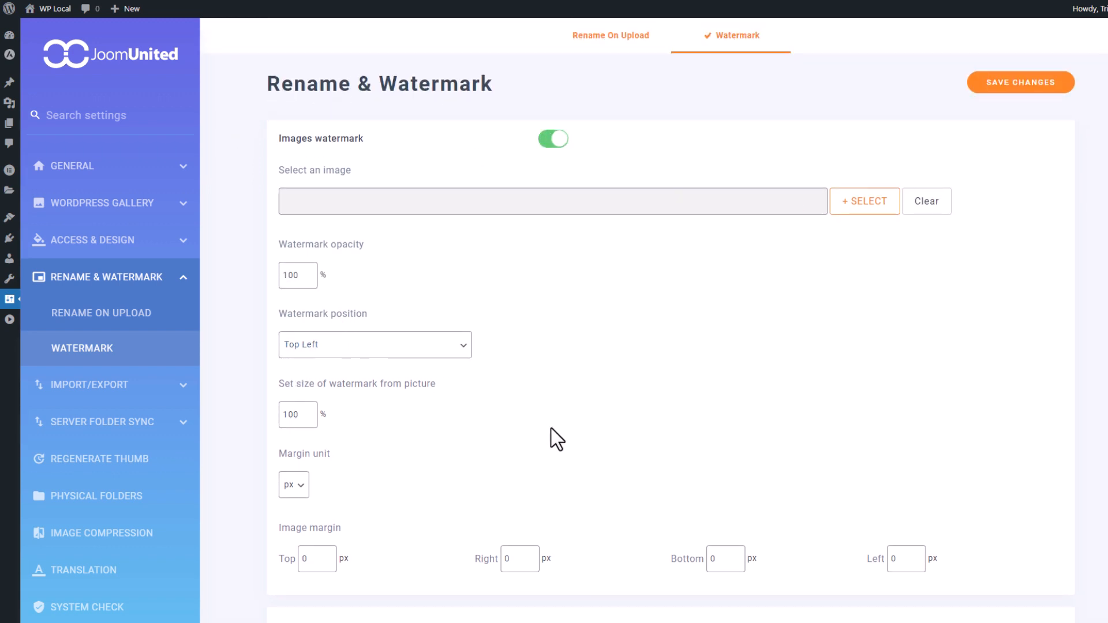
{"action": "scroll", "coordinate": [552, 428], "scroll_direction": "down", "scroll_amount": 7}
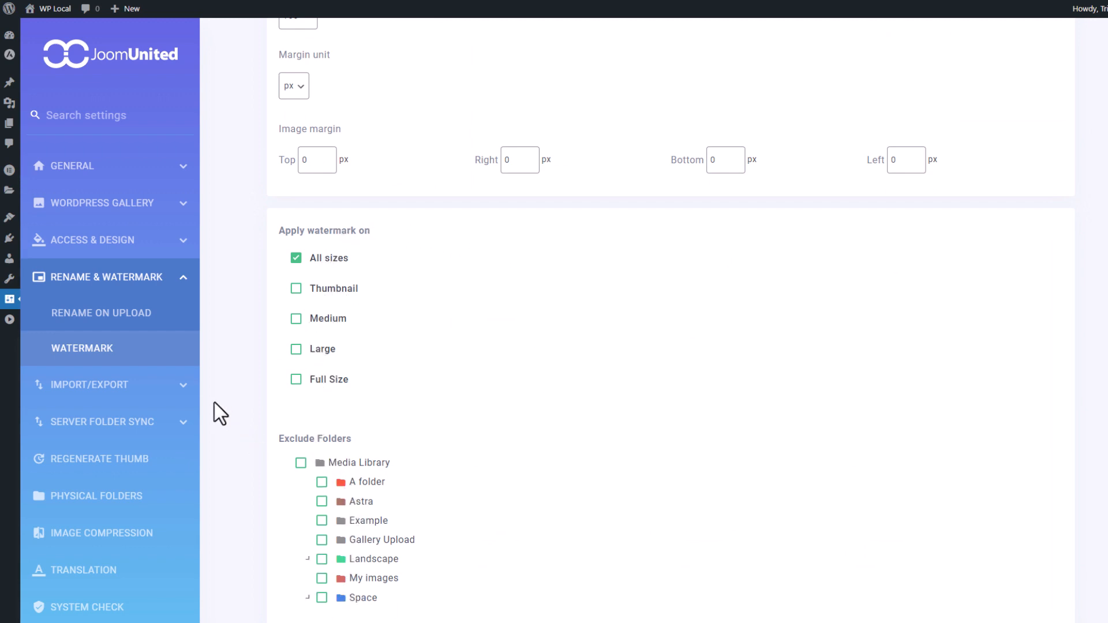
{"action": "left_click", "coordinate": [187, 388]}
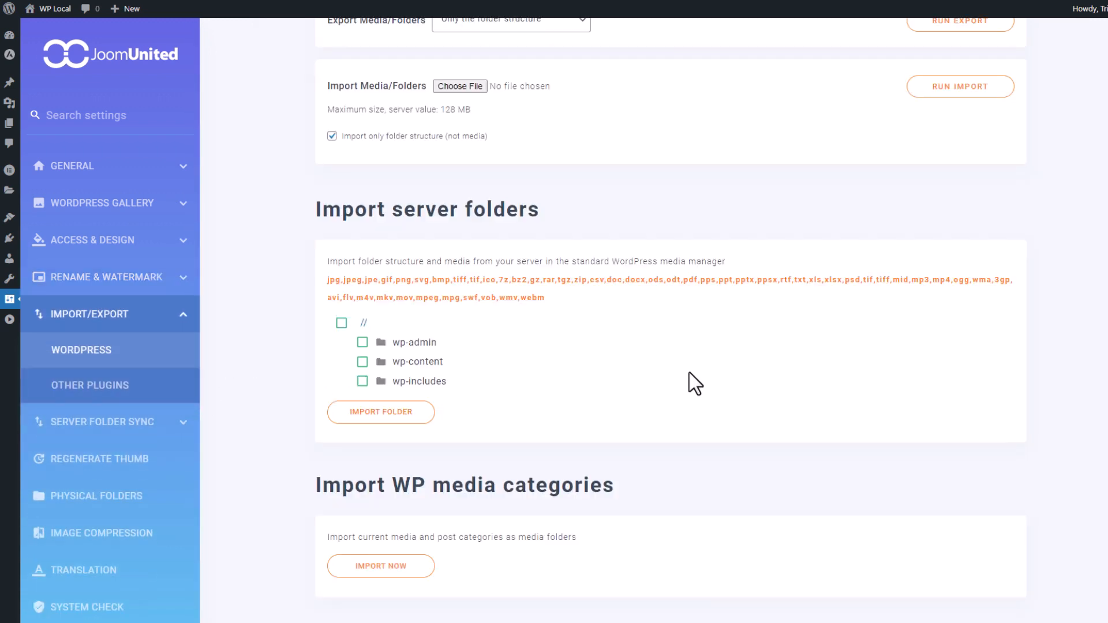
- In Server Folder Sync, expand the wp-content and plugins server folders, then go to Physical folders
{"action": "scroll", "coordinate": [692, 371], "scroll_direction": "up", "scroll_amount": 3}
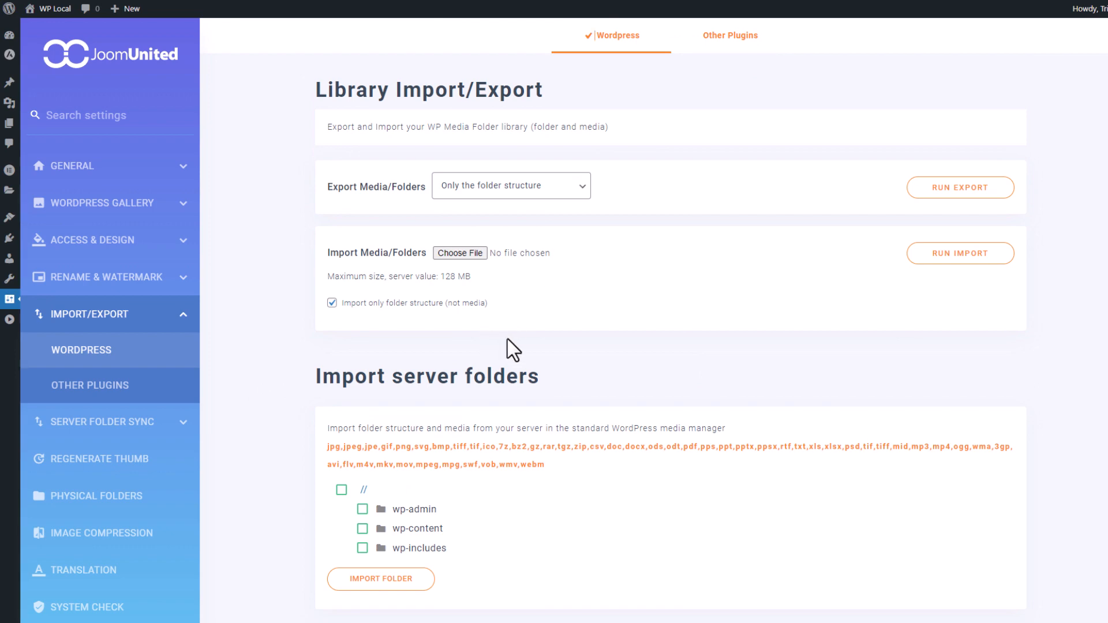
{"action": "scroll", "coordinate": [555, 353], "scroll_direction": "down", "scroll_amount": 3}
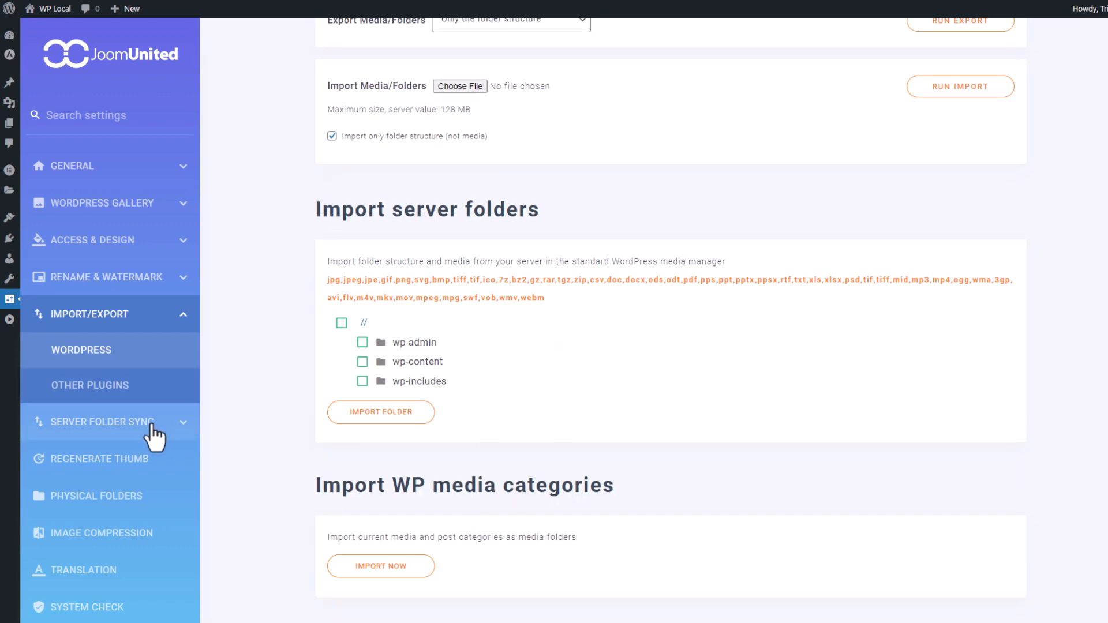
{"action": "left_click", "coordinate": [172, 432]}
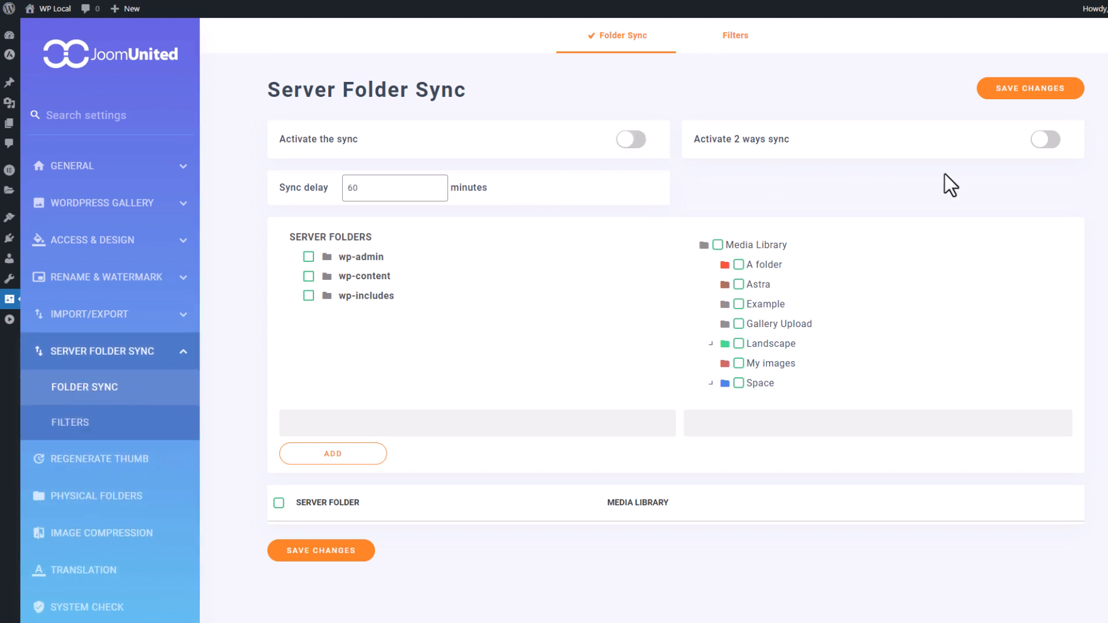
{"action": "left_click", "coordinate": [367, 277]}
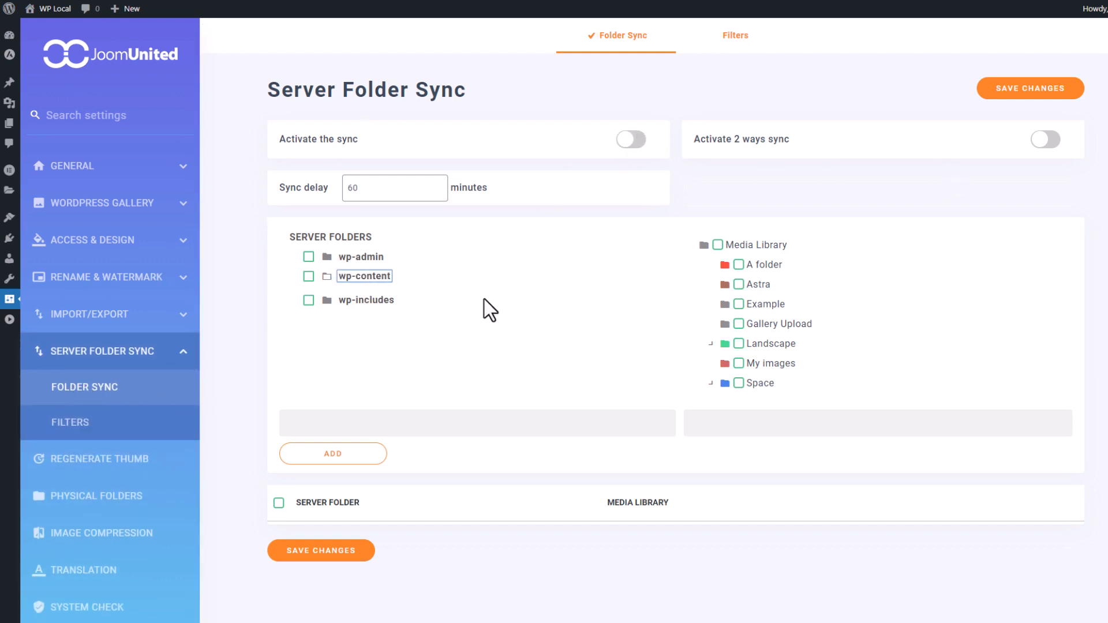
{"action": "left_click", "coordinate": [376, 315]}
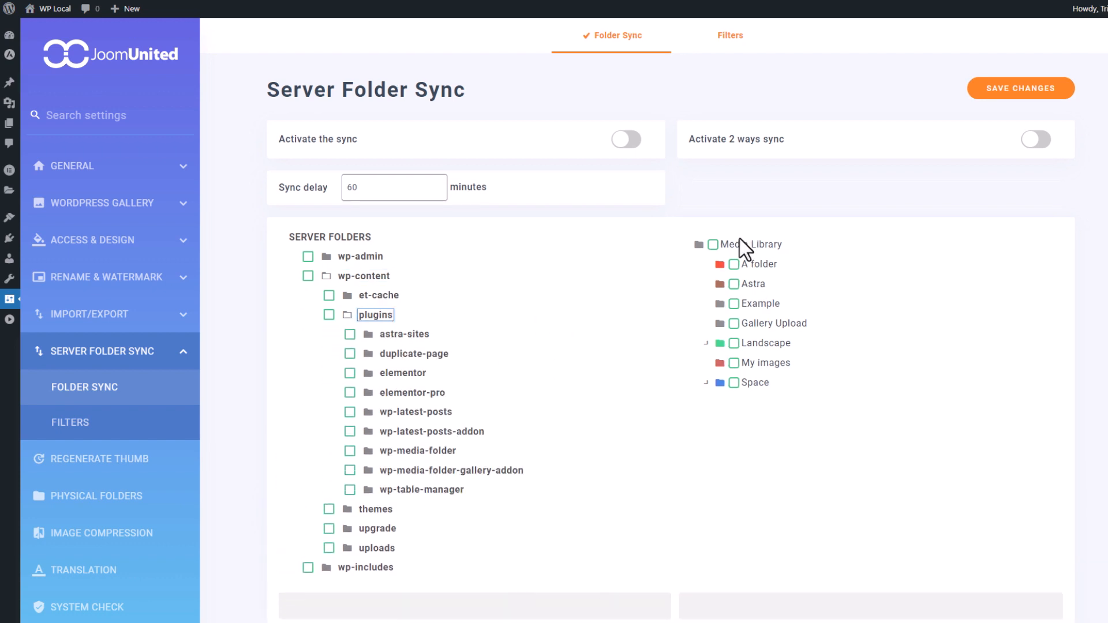
{"action": "scroll", "coordinate": [736, 401], "scroll_direction": "down", "scroll_amount": 2}
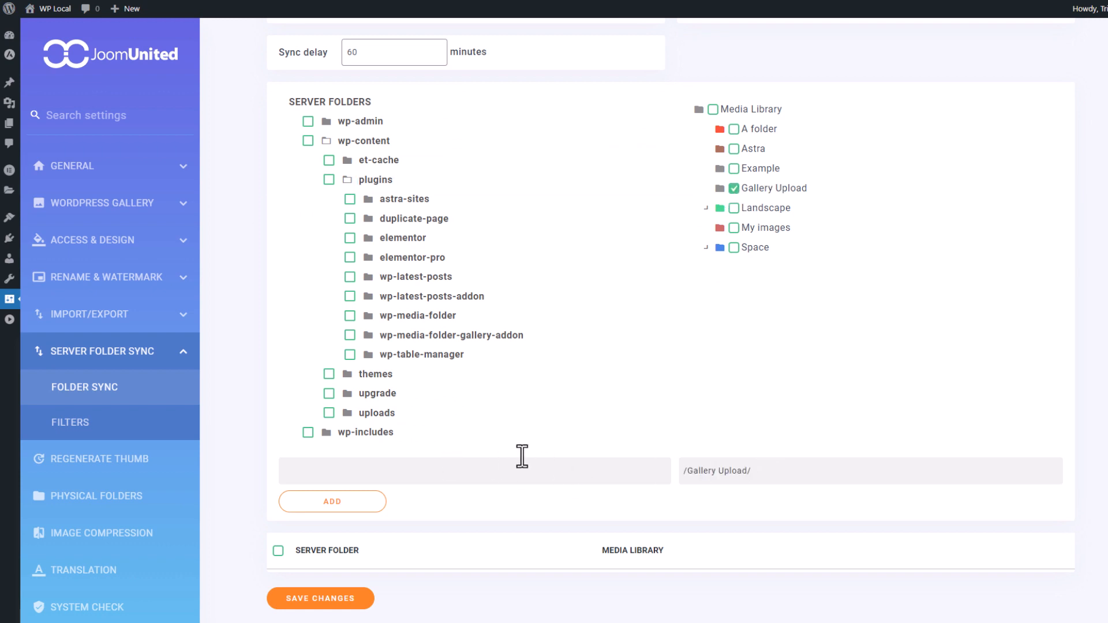
{"action": "scroll", "coordinate": [516, 351], "scroll_direction": "up", "scroll_amount": 2}
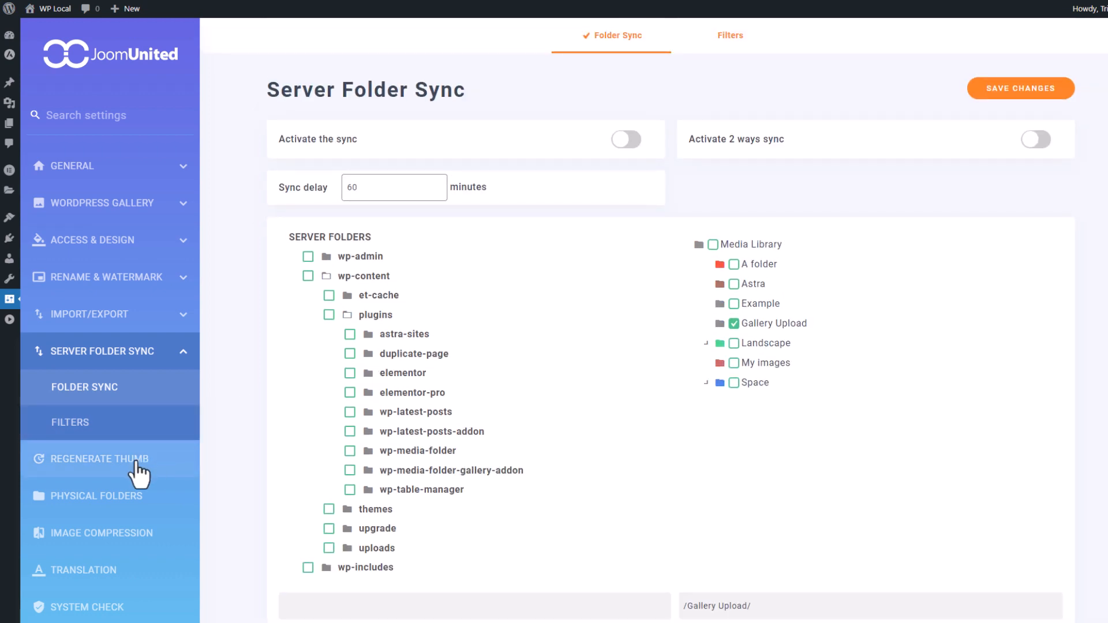
{"action": "left_click", "coordinate": [86, 496]}
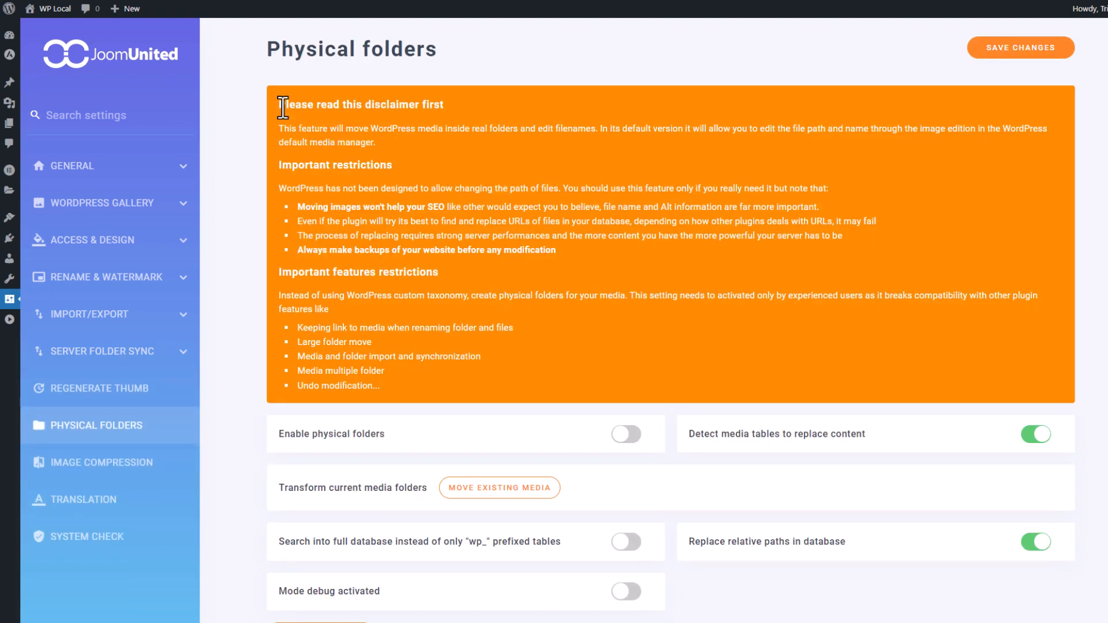
- Read through the Physical folders disclaimer and switch on Enable physical folders
{"action": "left_click_drag", "start_coordinate": [278, 101], "coordinate": [568, 351]}
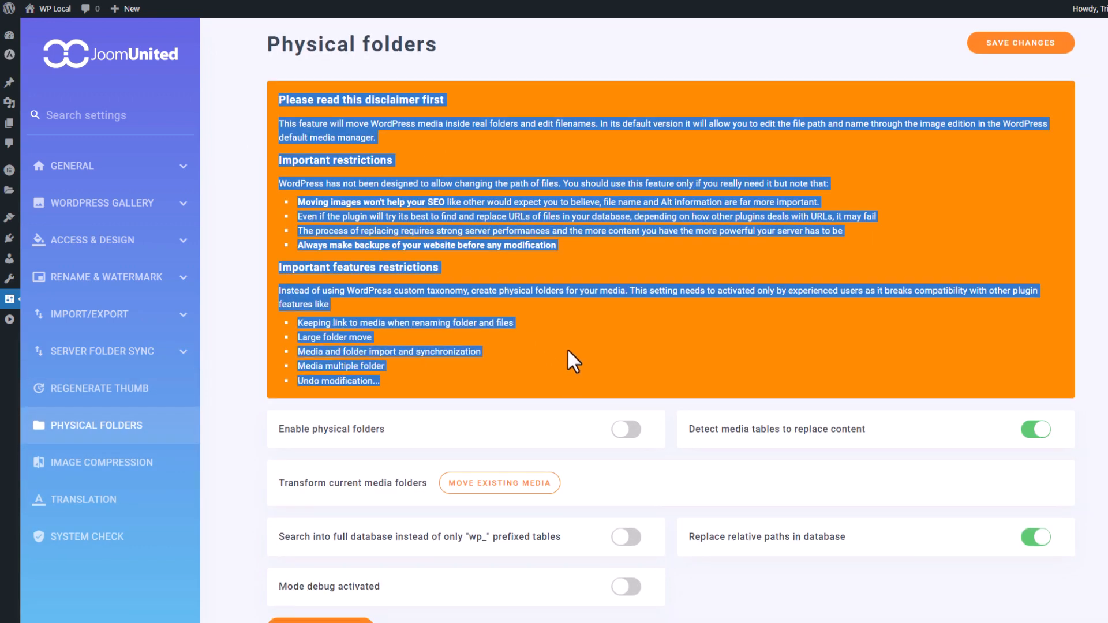
{"action": "scroll", "coordinate": [567, 350], "scroll_direction": "down", "scroll_amount": 1}
{"action": "left_click", "coordinate": [554, 323]}
{"action": "left_click_drag", "start_coordinate": [469, 186], "coordinate": [517, 223]}
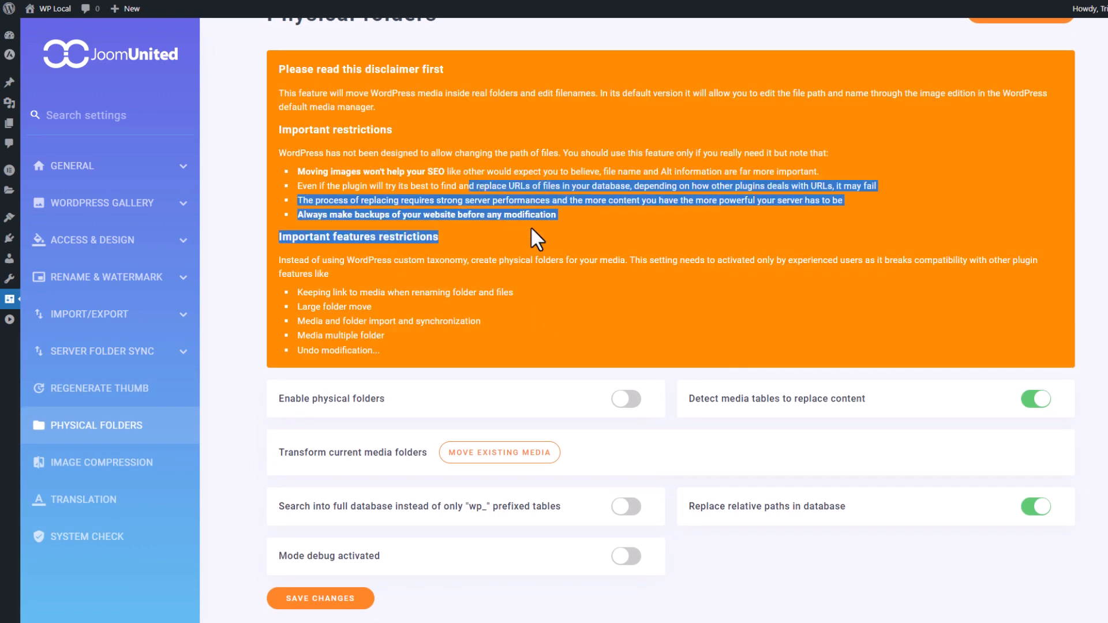
{"action": "left_click", "coordinate": [552, 313]}
{"action": "left_click", "coordinate": [624, 399]}
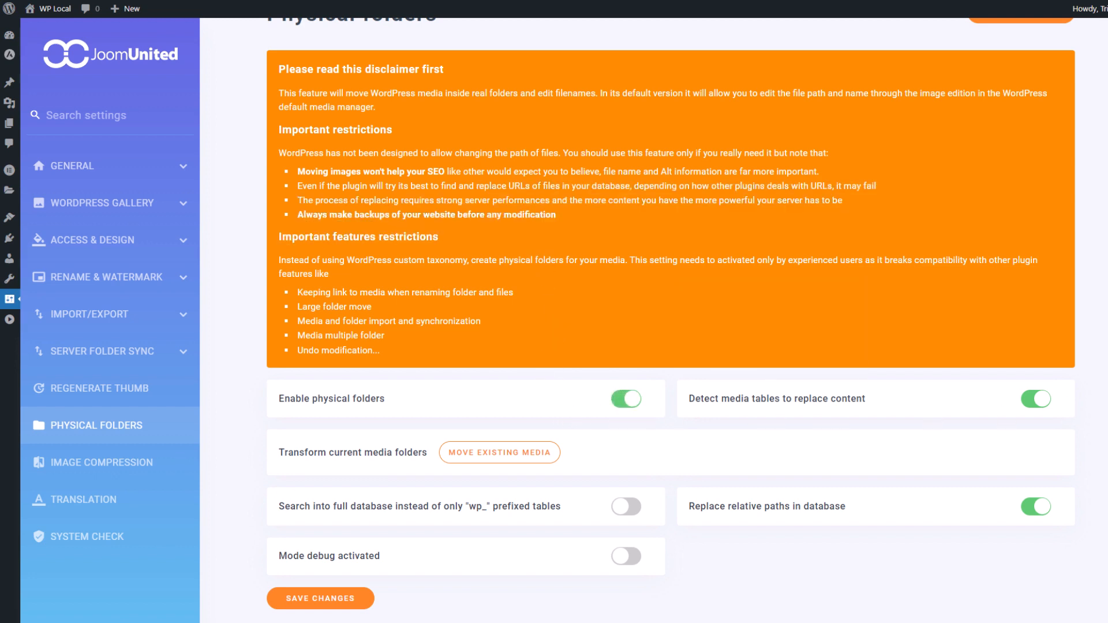
{"action": "mouse_move", "coordinate": [828, 413]}
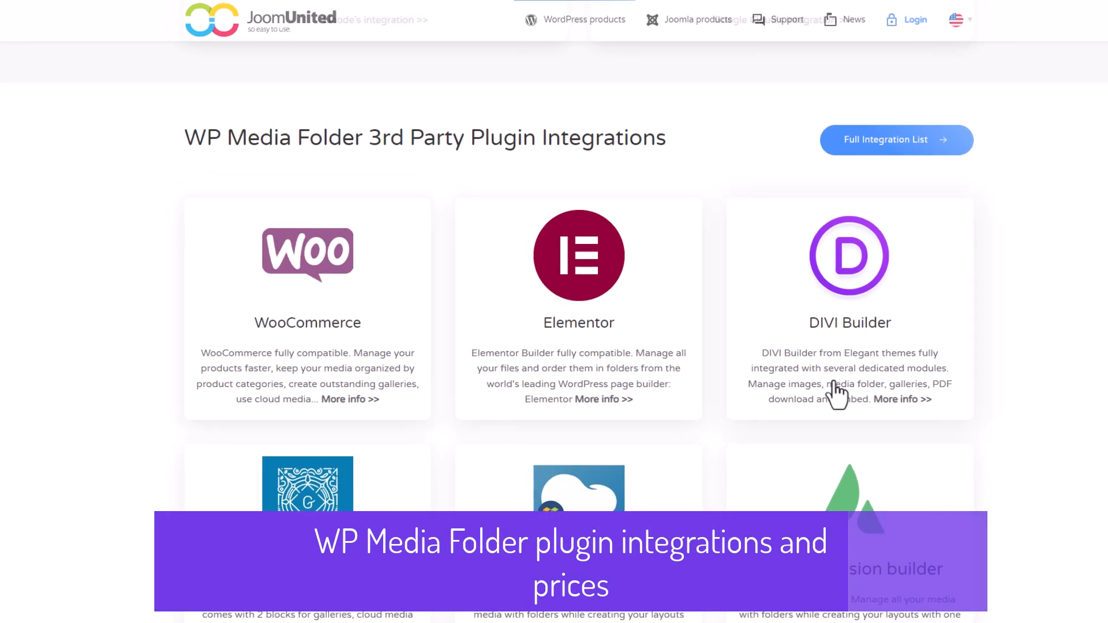
- Review the cloud connector and third-party integration cards such as WooCommerce, Elementor and DIVI Builder
{"action": "left_click_drag", "start_coordinate": [668, 143], "coordinate": [519, 143]}
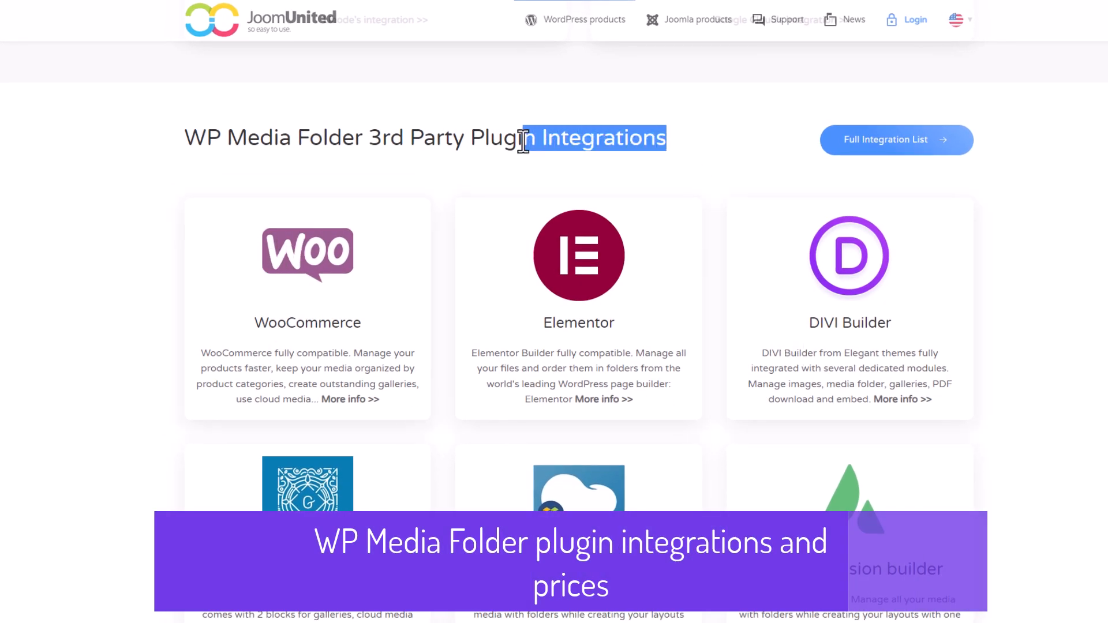
{"action": "left_click", "coordinate": [541, 146]}
{"action": "scroll", "coordinate": [555, 182], "scroll_direction": "down", "scroll_amount": 3}
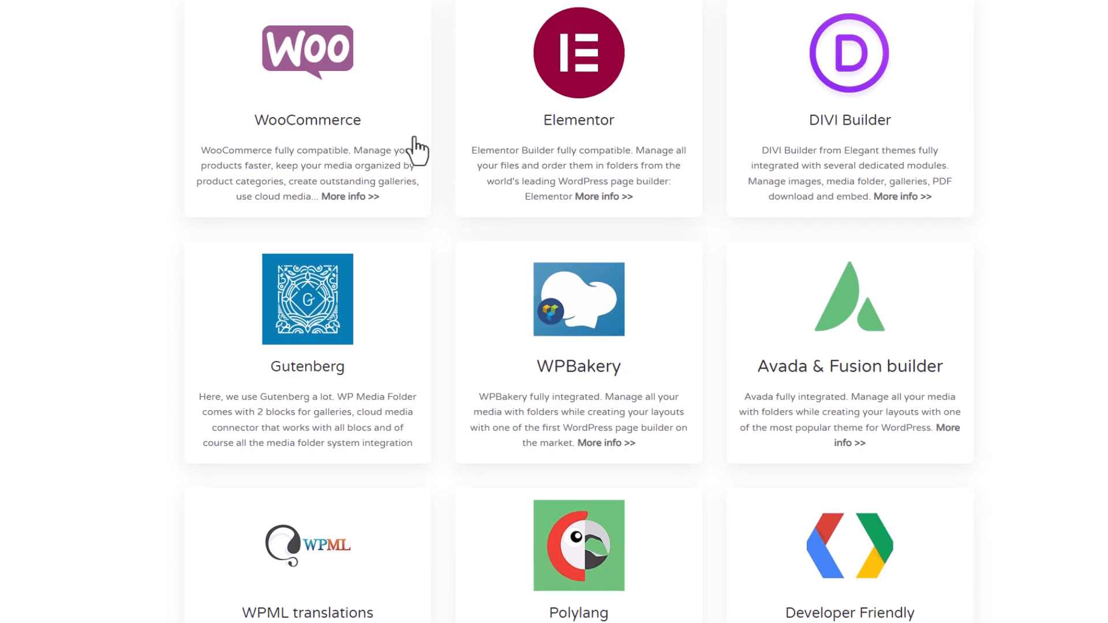
{"action": "scroll", "coordinate": [884, 470], "scroll_direction": "down", "scroll_amount": 3}
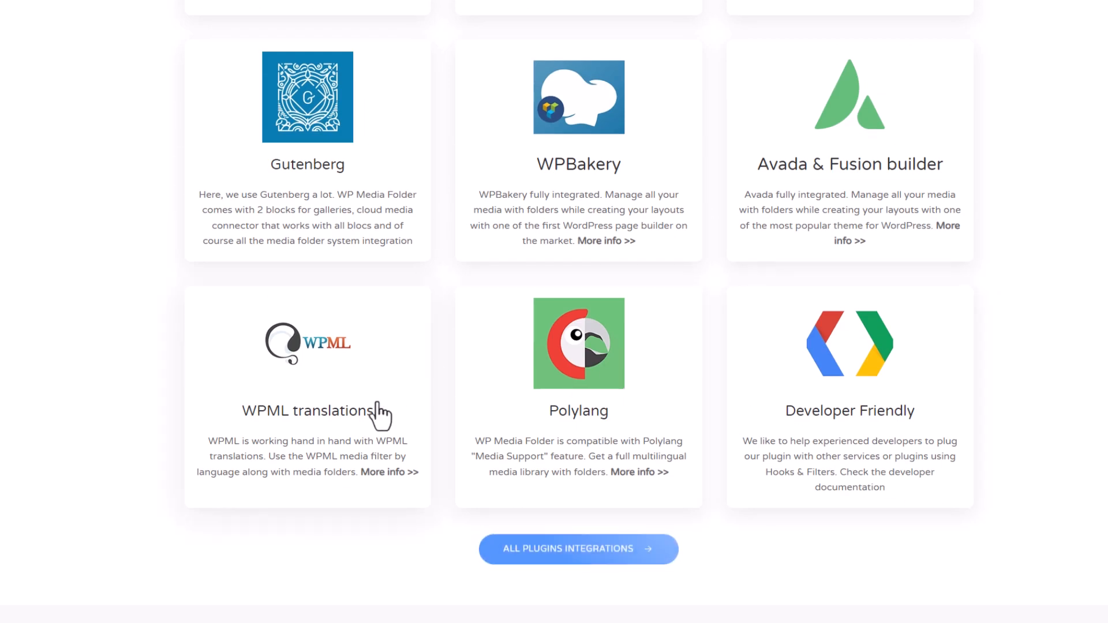
{"action": "scroll", "coordinate": [587, 557], "scroll_direction": "up", "scroll_amount": 9}
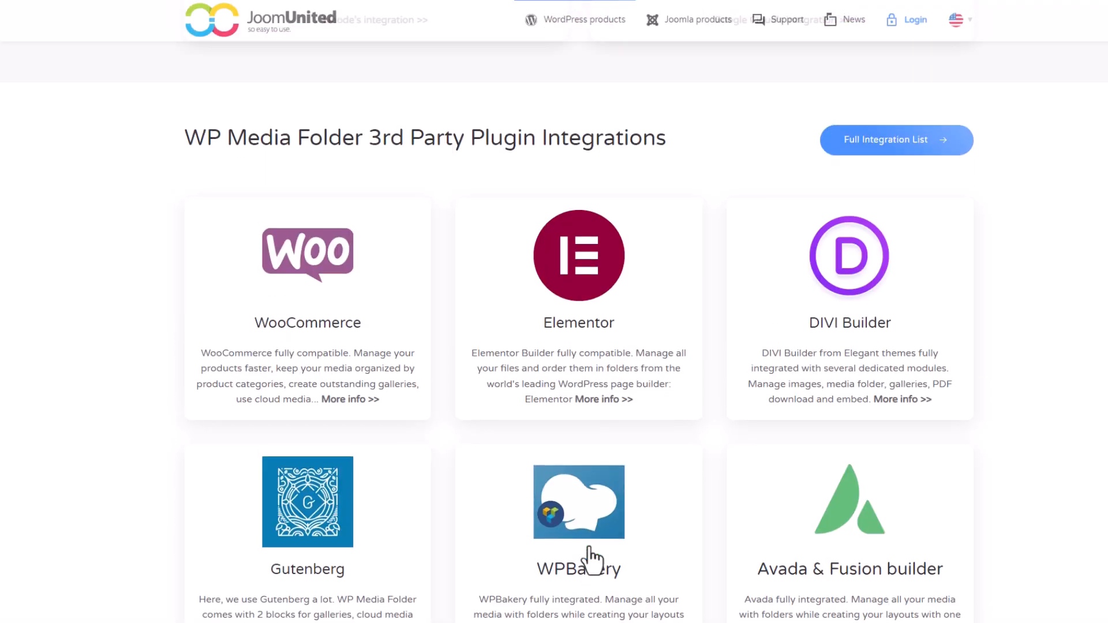
{"action": "scroll", "coordinate": [589, 558], "scroll_direction": "down", "scroll_amount": 3}
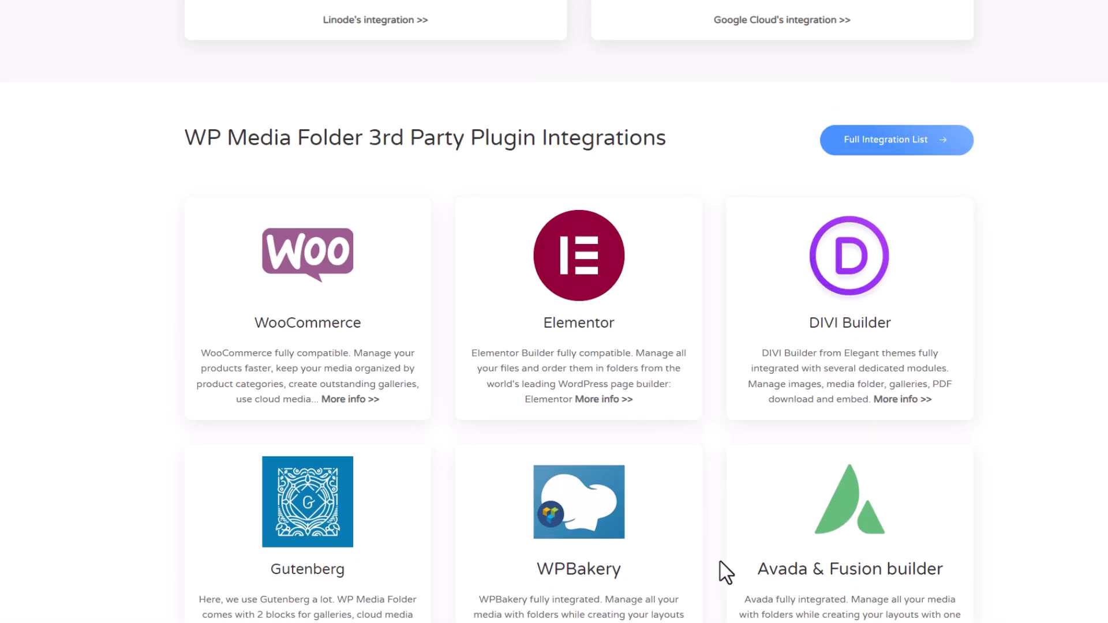
{"action": "scroll", "coordinate": [723, 570], "scroll_direction": "up", "scroll_amount": 3}
{"action": "scroll", "coordinate": [714, 530], "scroll_direction": "up", "scroll_amount": 5}
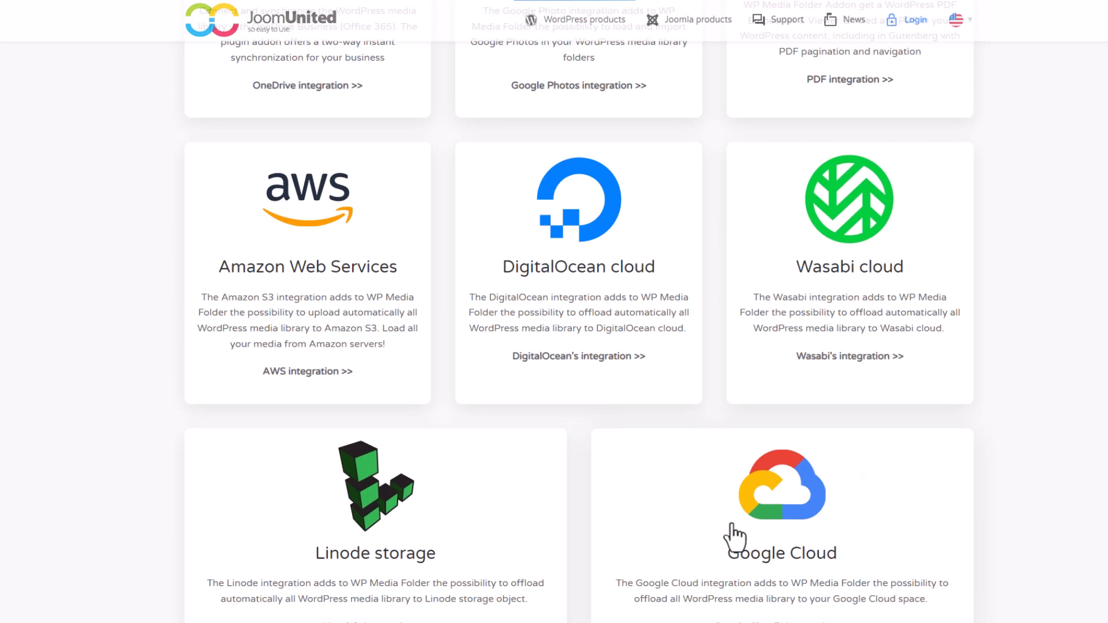
{"action": "scroll", "coordinate": [734, 537], "scroll_direction": "up", "scroll_amount": 10}
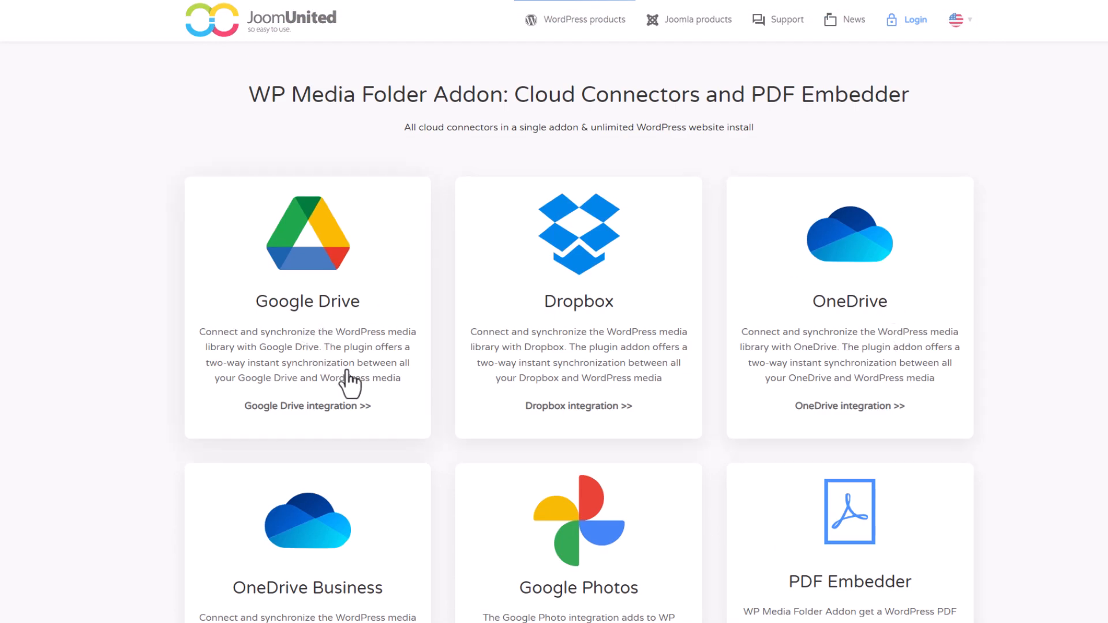
- Scroll to the WP Media Folder pricing cards: $49 plugin and $69 plugin plus all addons
{"action": "scroll", "coordinate": [348, 380], "scroll_direction": "down", "scroll_amount": 8}
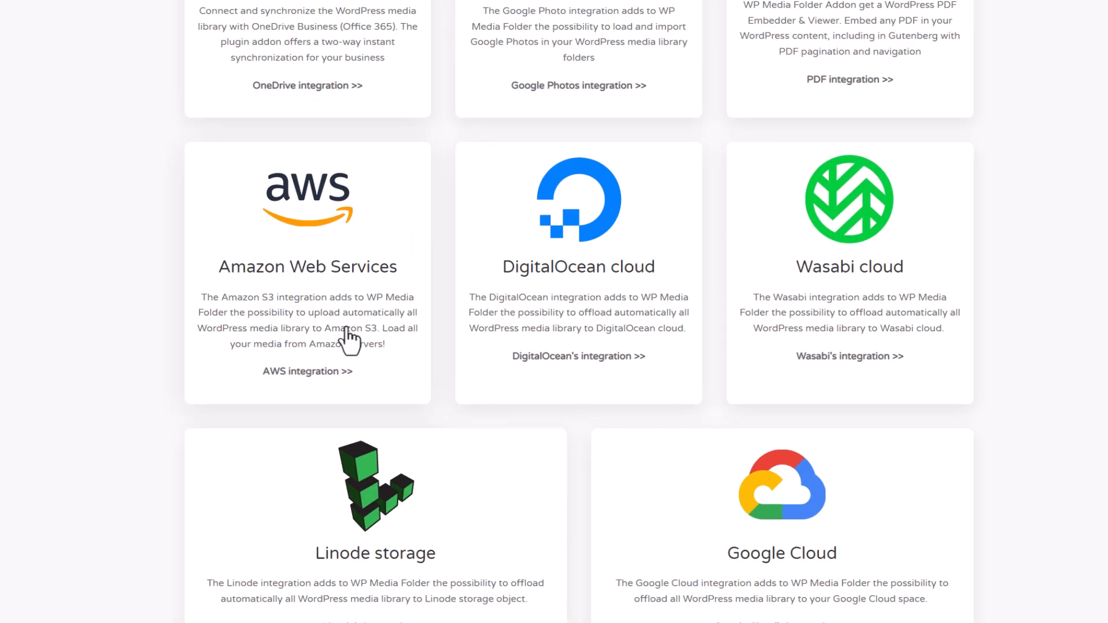
{"action": "scroll", "coordinate": [606, 492], "scroll_direction": "down", "scroll_amount": 3}
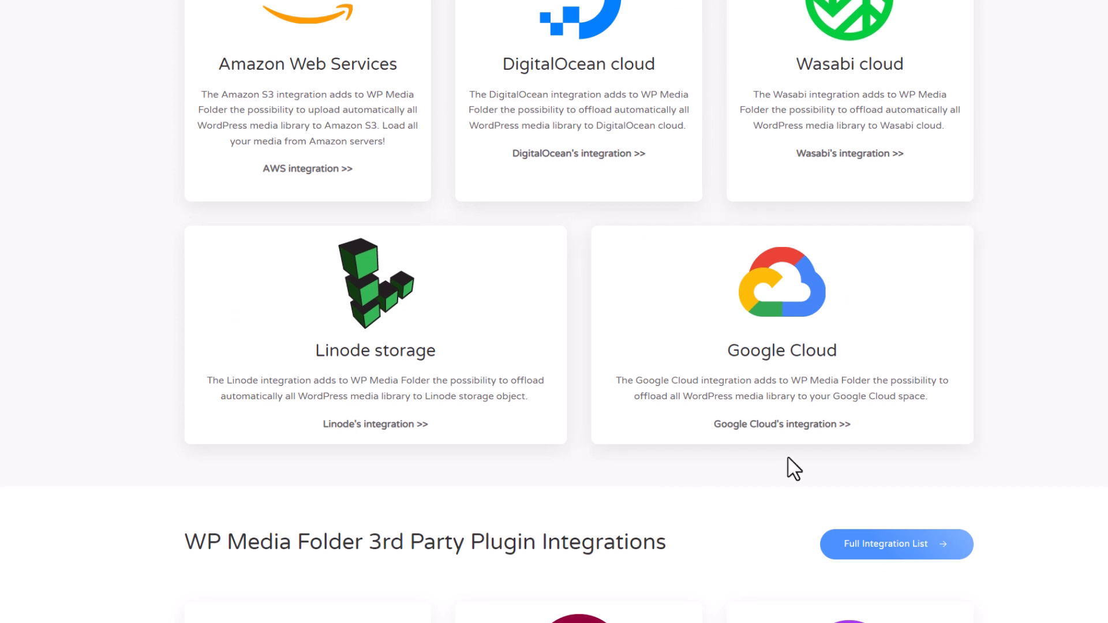
{"action": "scroll", "coordinate": [447, 272], "scroll_direction": "up", "scroll_amount": 3}
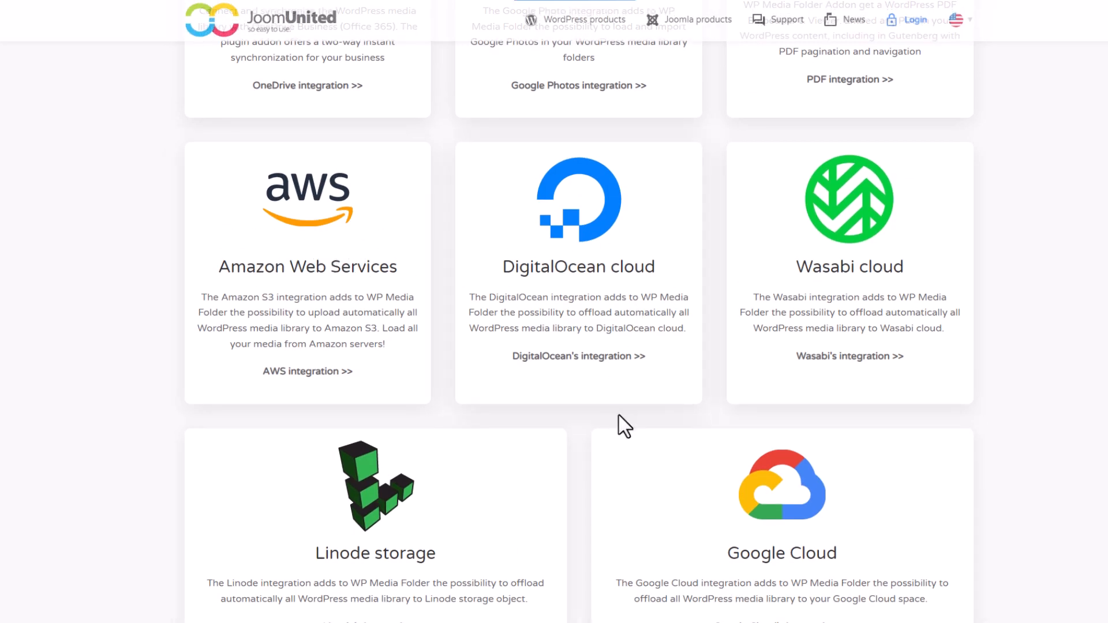
{"action": "scroll", "coordinate": [623, 425], "scroll_direction": "up", "scroll_amount": 6}
{"action": "scroll", "coordinate": [495, 215], "scroll_direction": "up", "scroll_amount": 3}
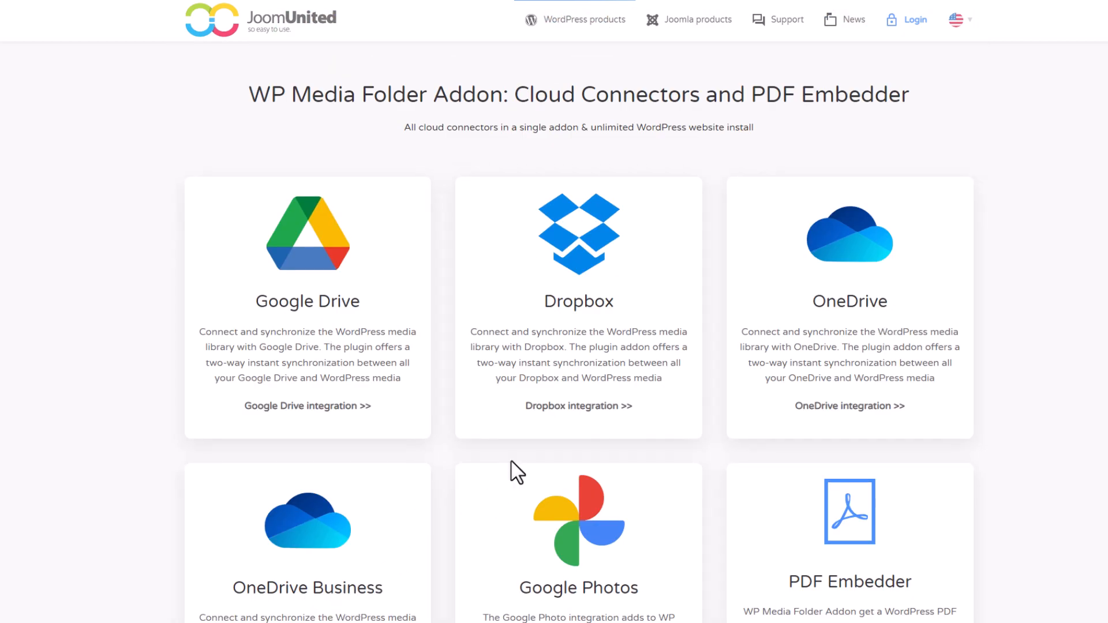
{"action": "scroll", "coordinate": [517, 472], "scroll_direction": "down", "scroll_amount": 20}
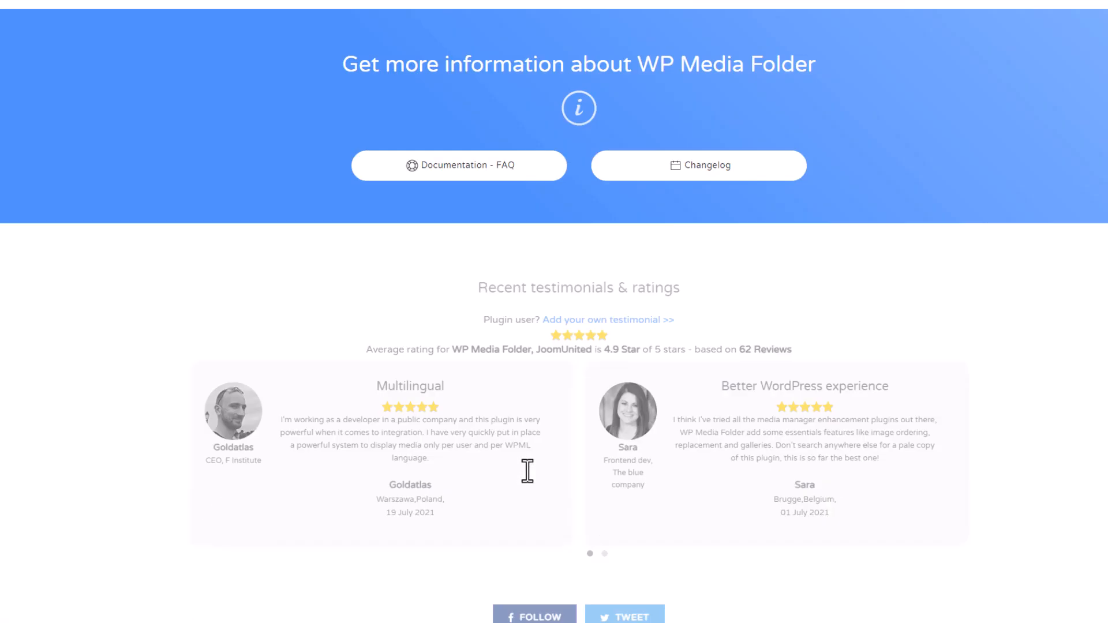
{"action": "scroll", "coordinate": [527, 471], "scroll_direction": "down", "scroll_amount": 5}
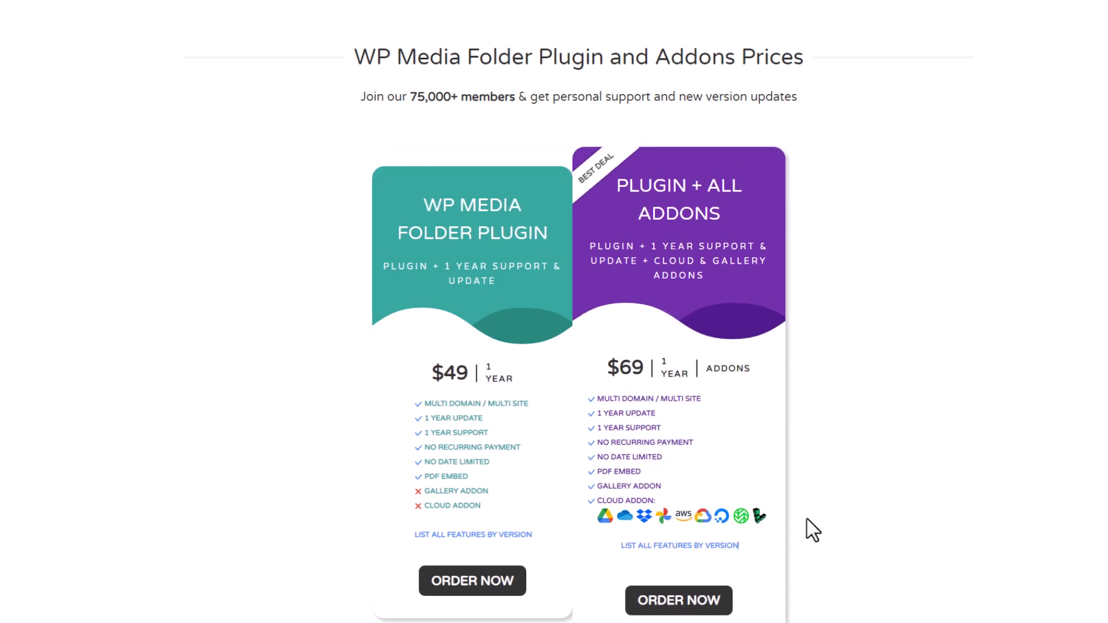
{"action": "scroll", "coordinate": [920, 488], "scroll_direction": "up", "scroll_amount": 3}
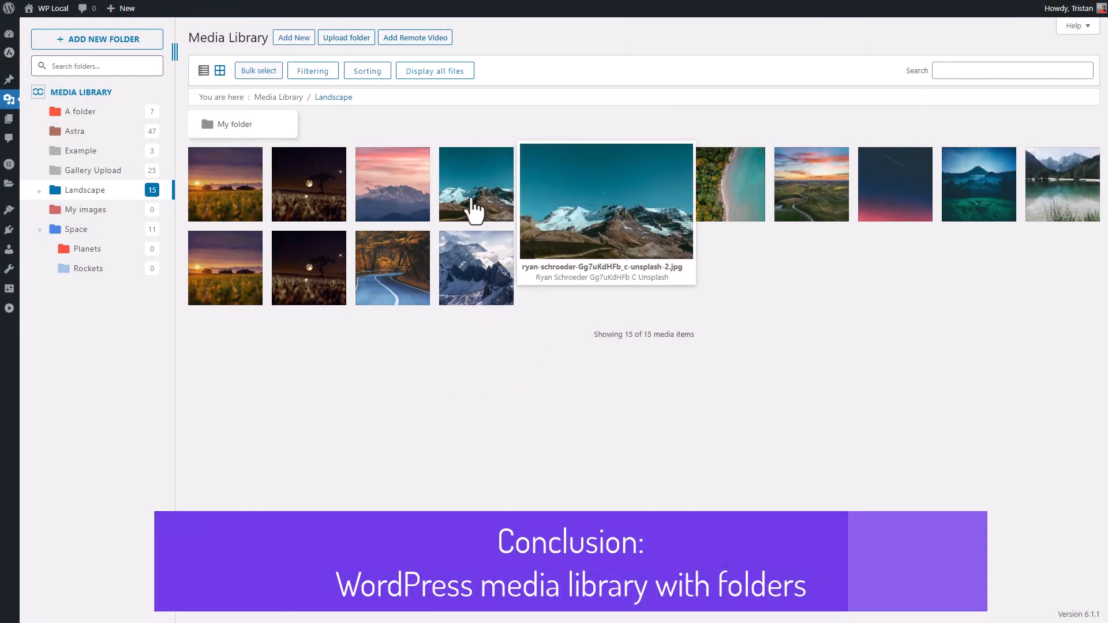
- Expand Landscape to reveal My folder, then return to the media library root
{"action": "left_click", "coordinate": [38, 190]}
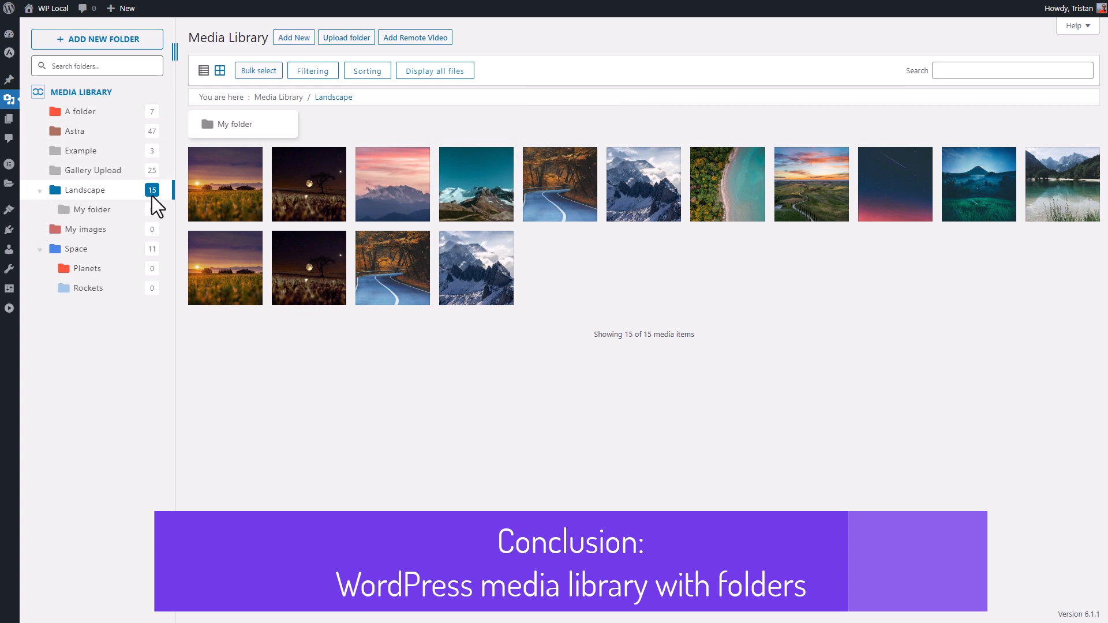
{"action": "left_click", "coordinate": [96, 95]}
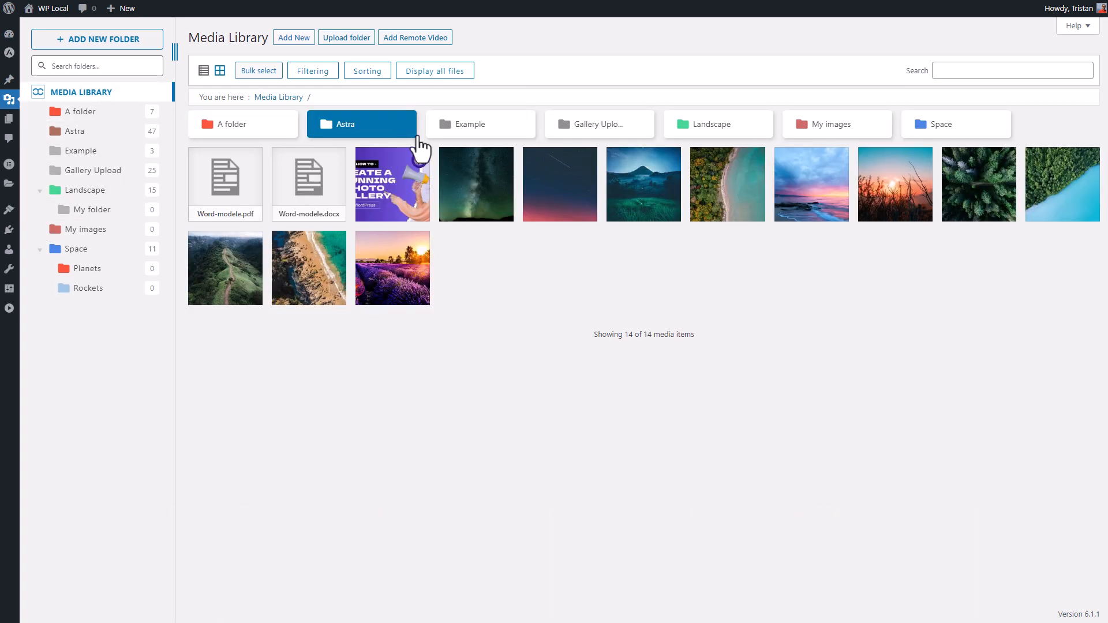
{"action": "mouse_move", "coordinate": [382, 180]}
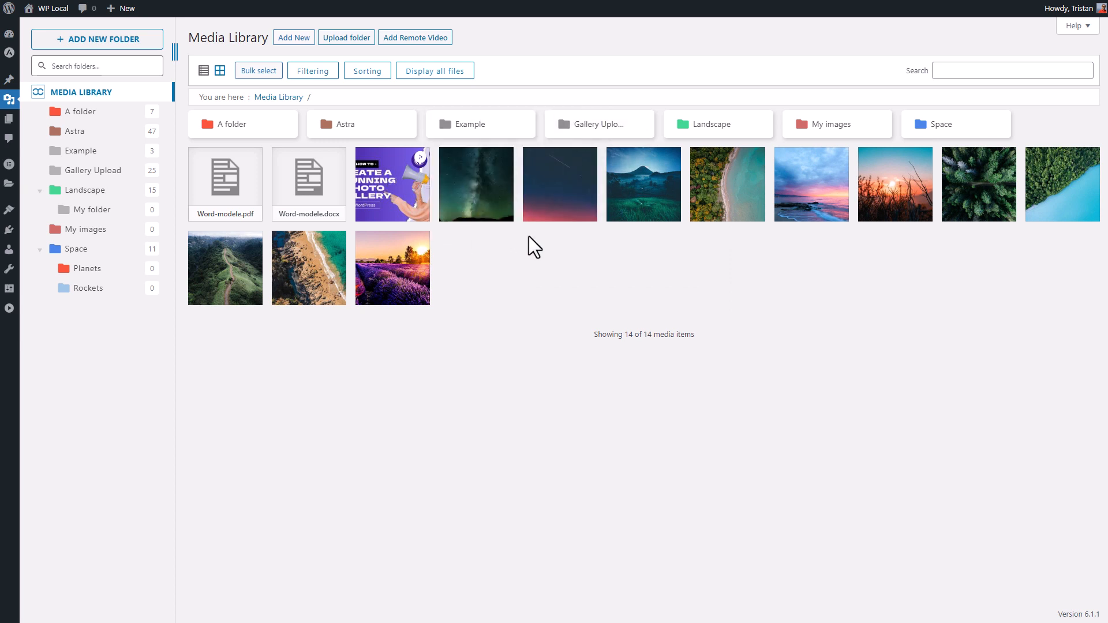
{"action": "mouse_move", "coordinate": [381, 268]}
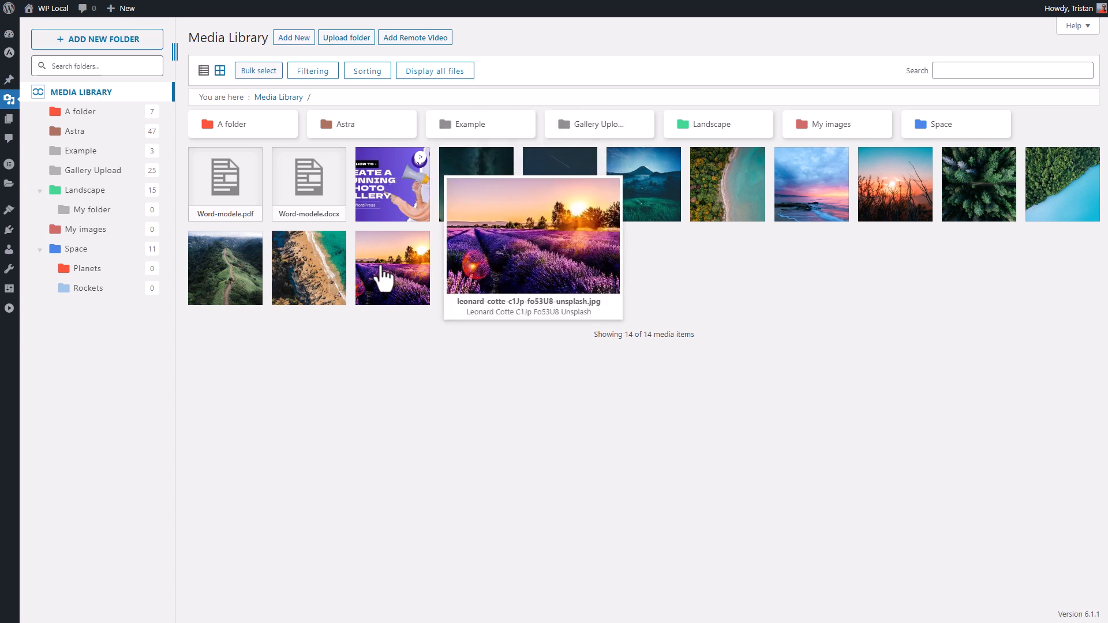